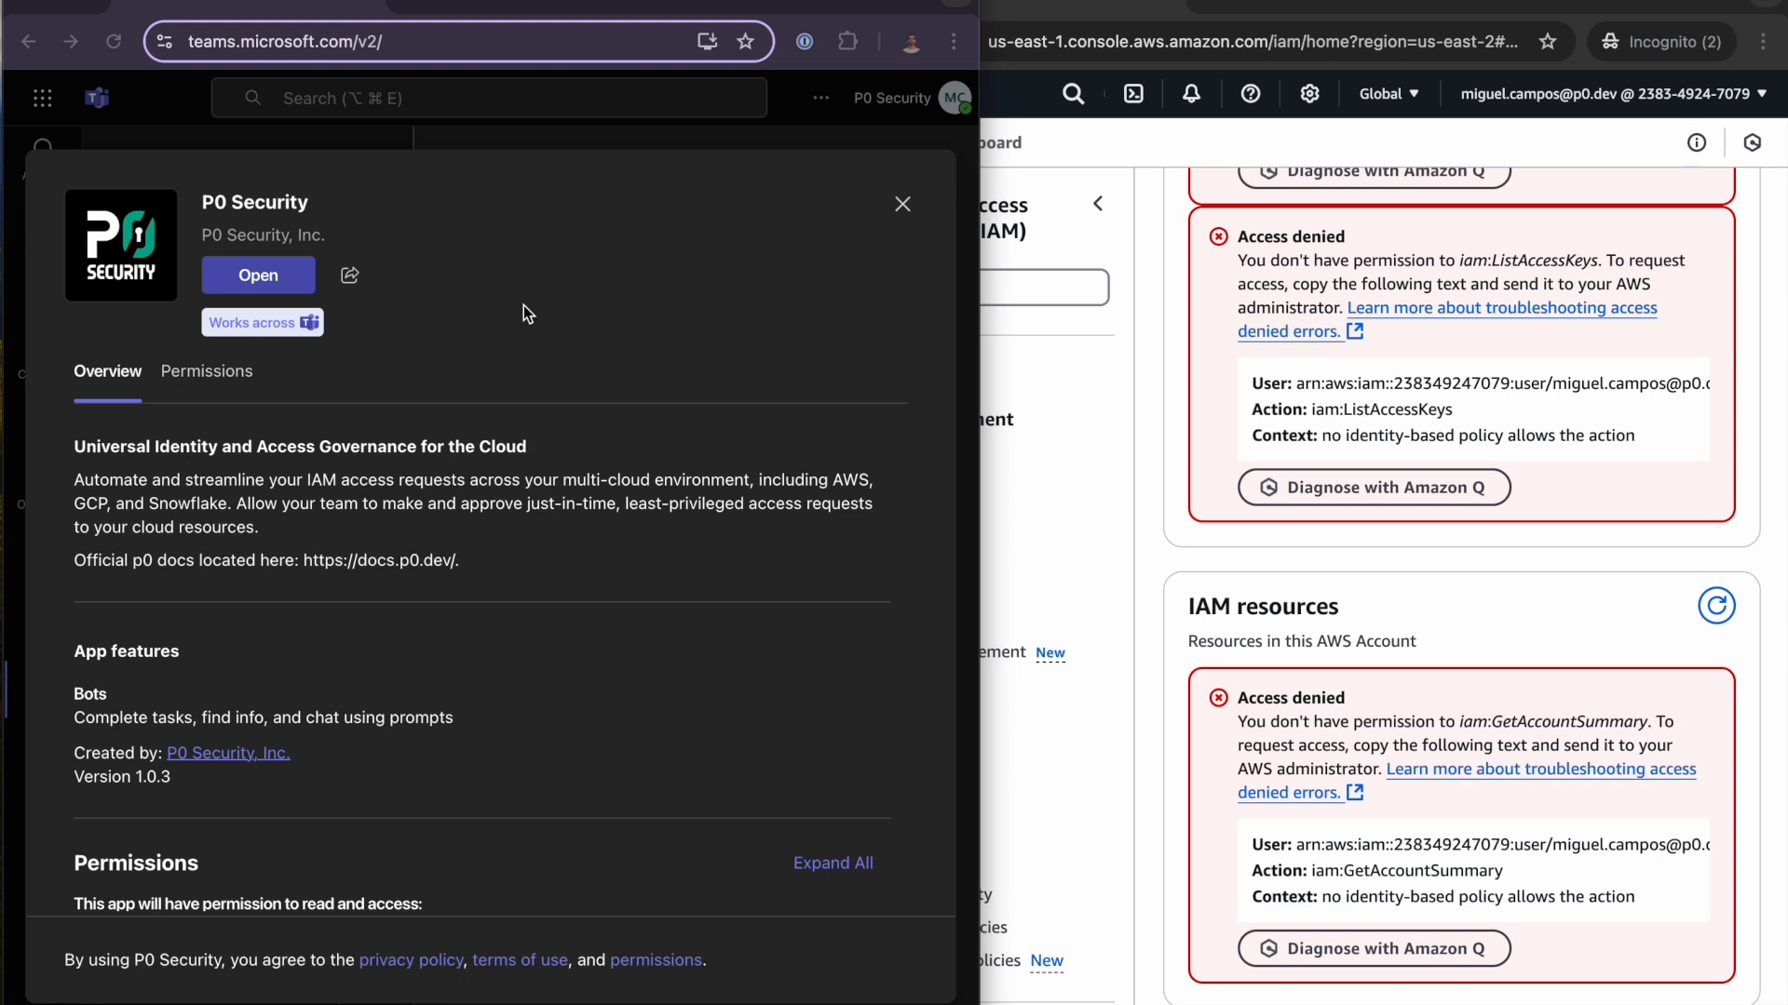
# - Open the P0 Security app's chat in Microsoft Teams and send its bot the message "help"
pyautogui.click(258, 281)
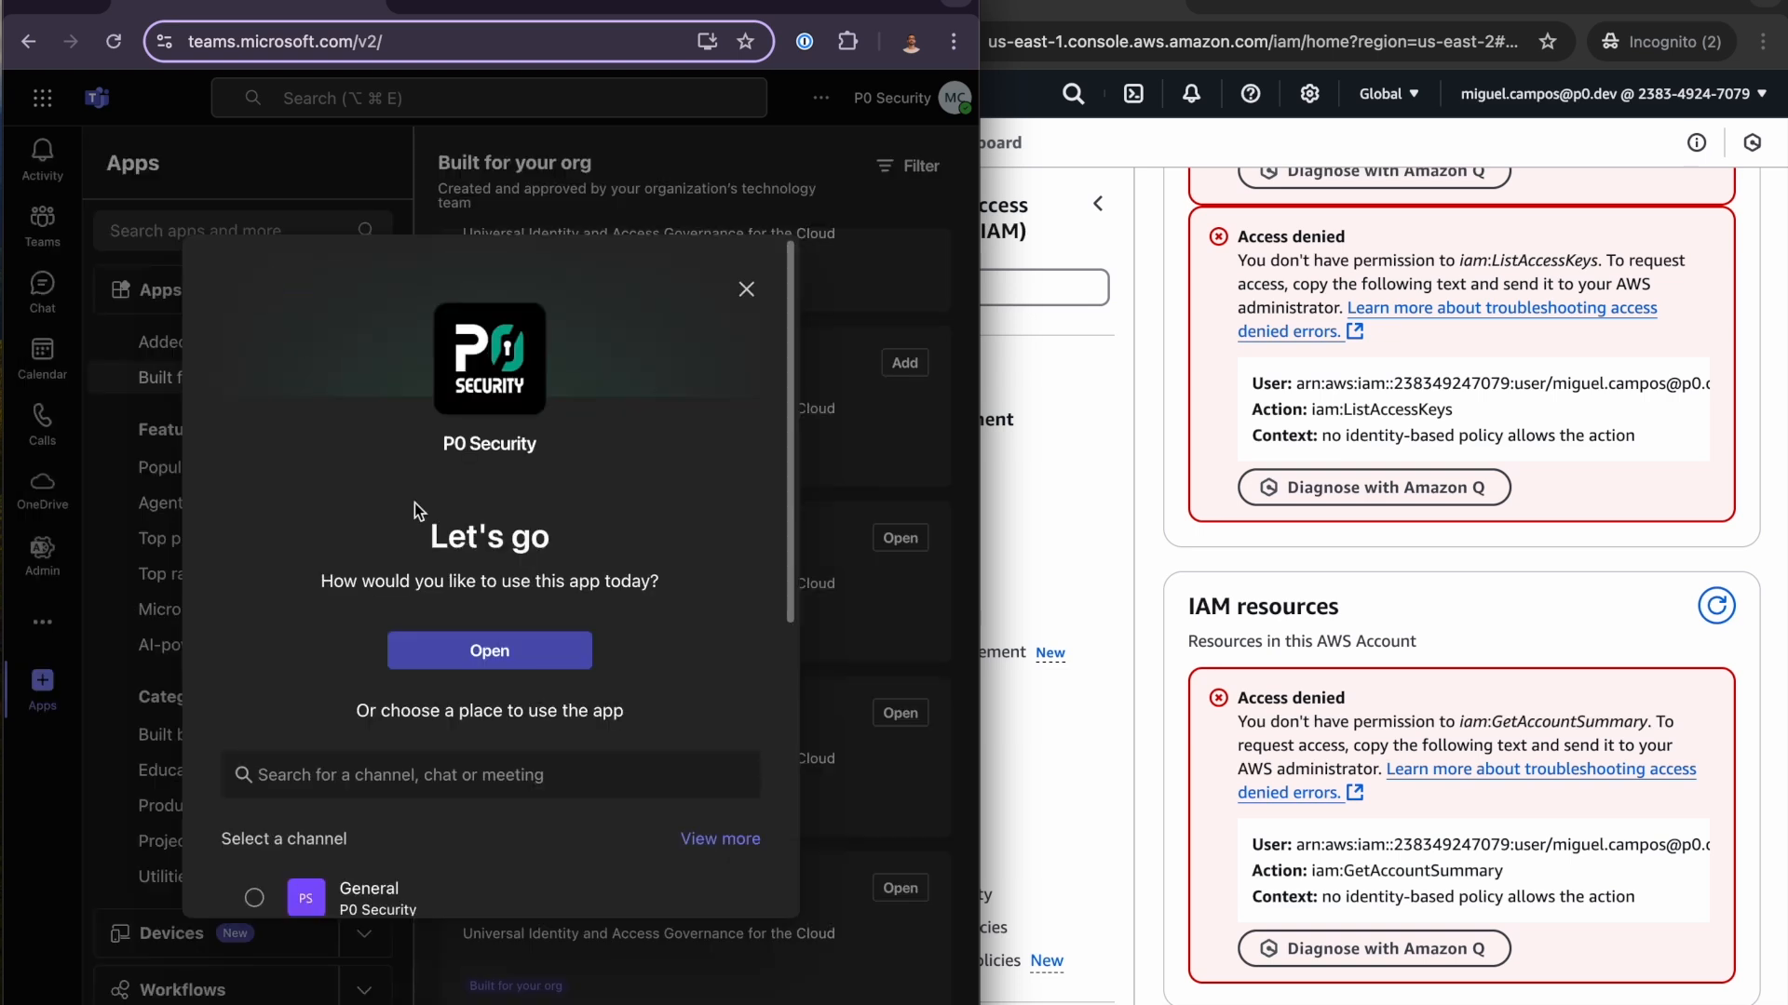
pyautogui.scroll(-2, 556, 563)
pyautogui.click(542, 572)
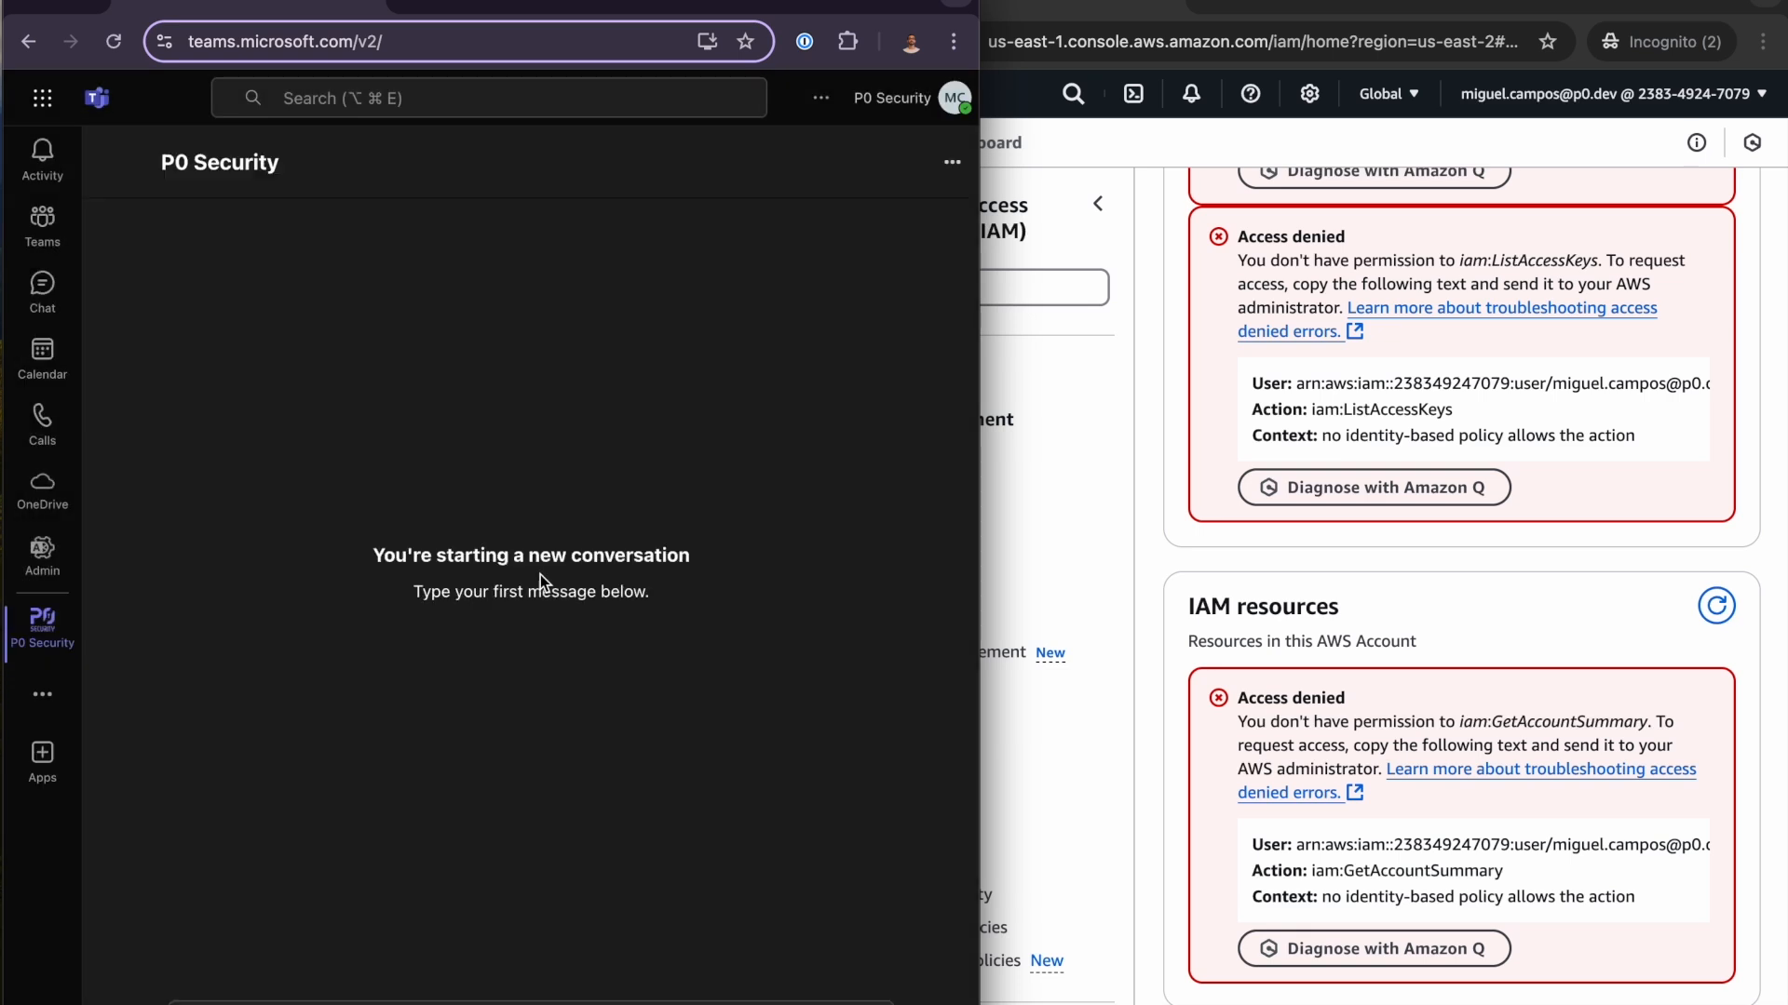
pyautogui.click(508, 1001)
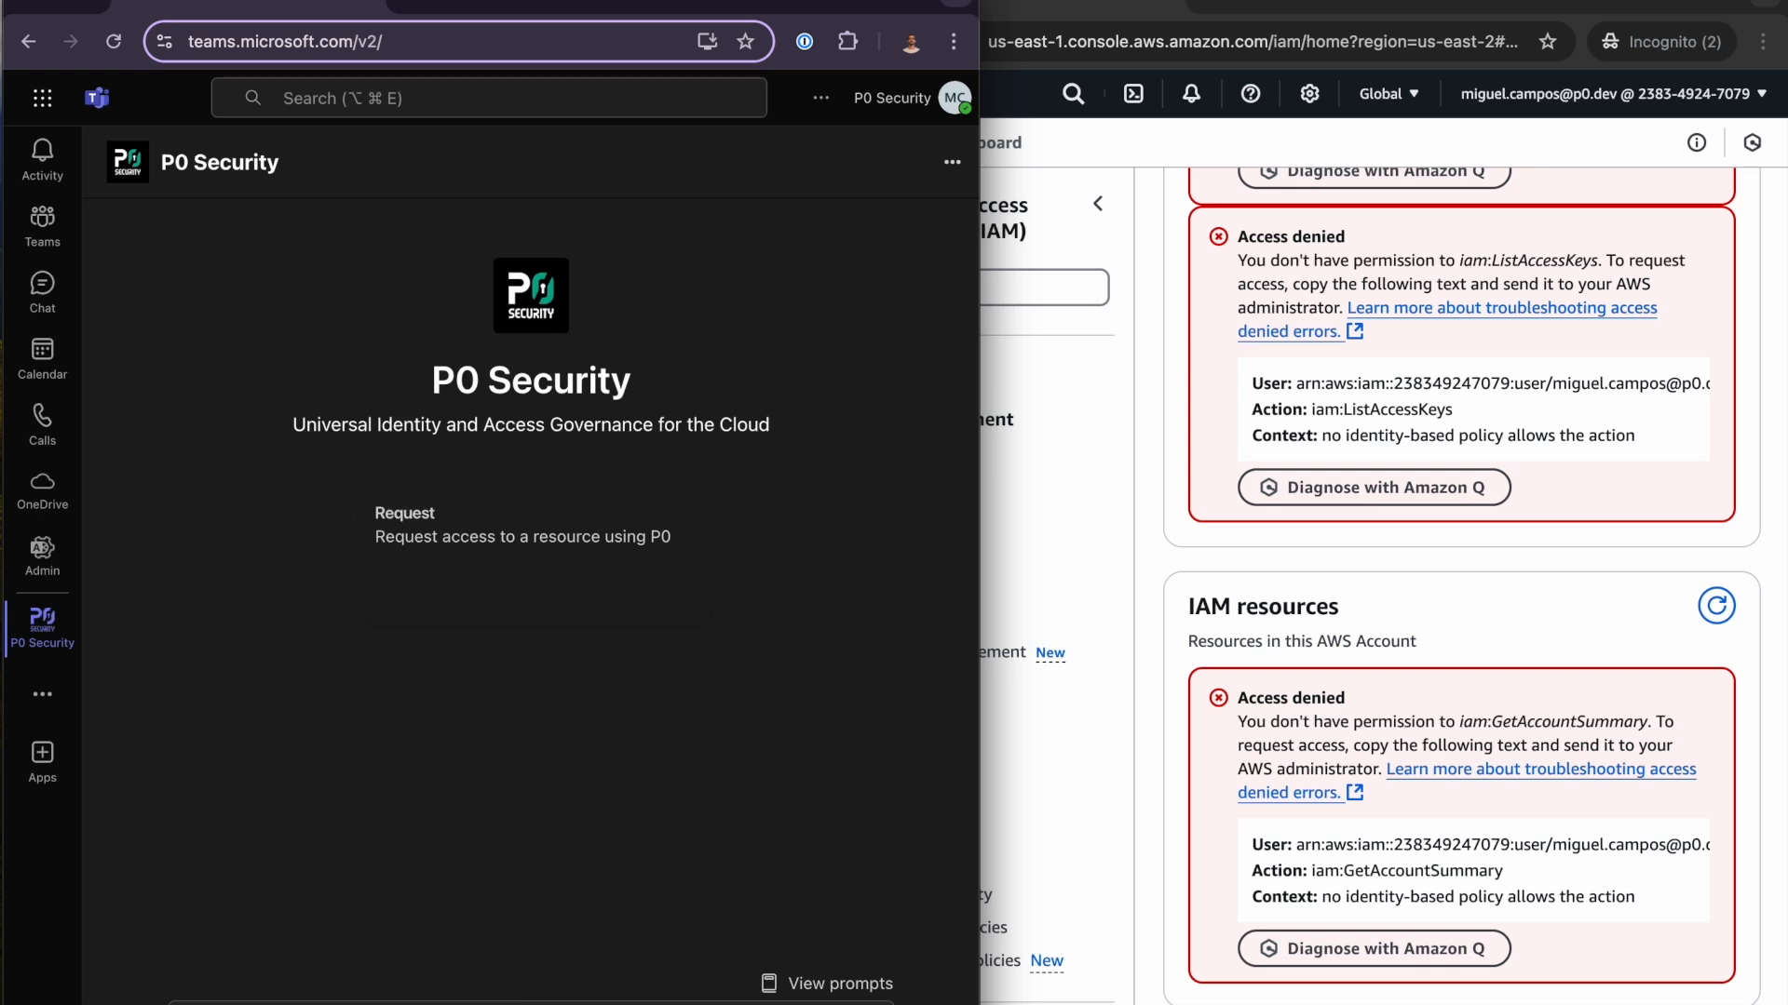
pyautogui.press('Return')
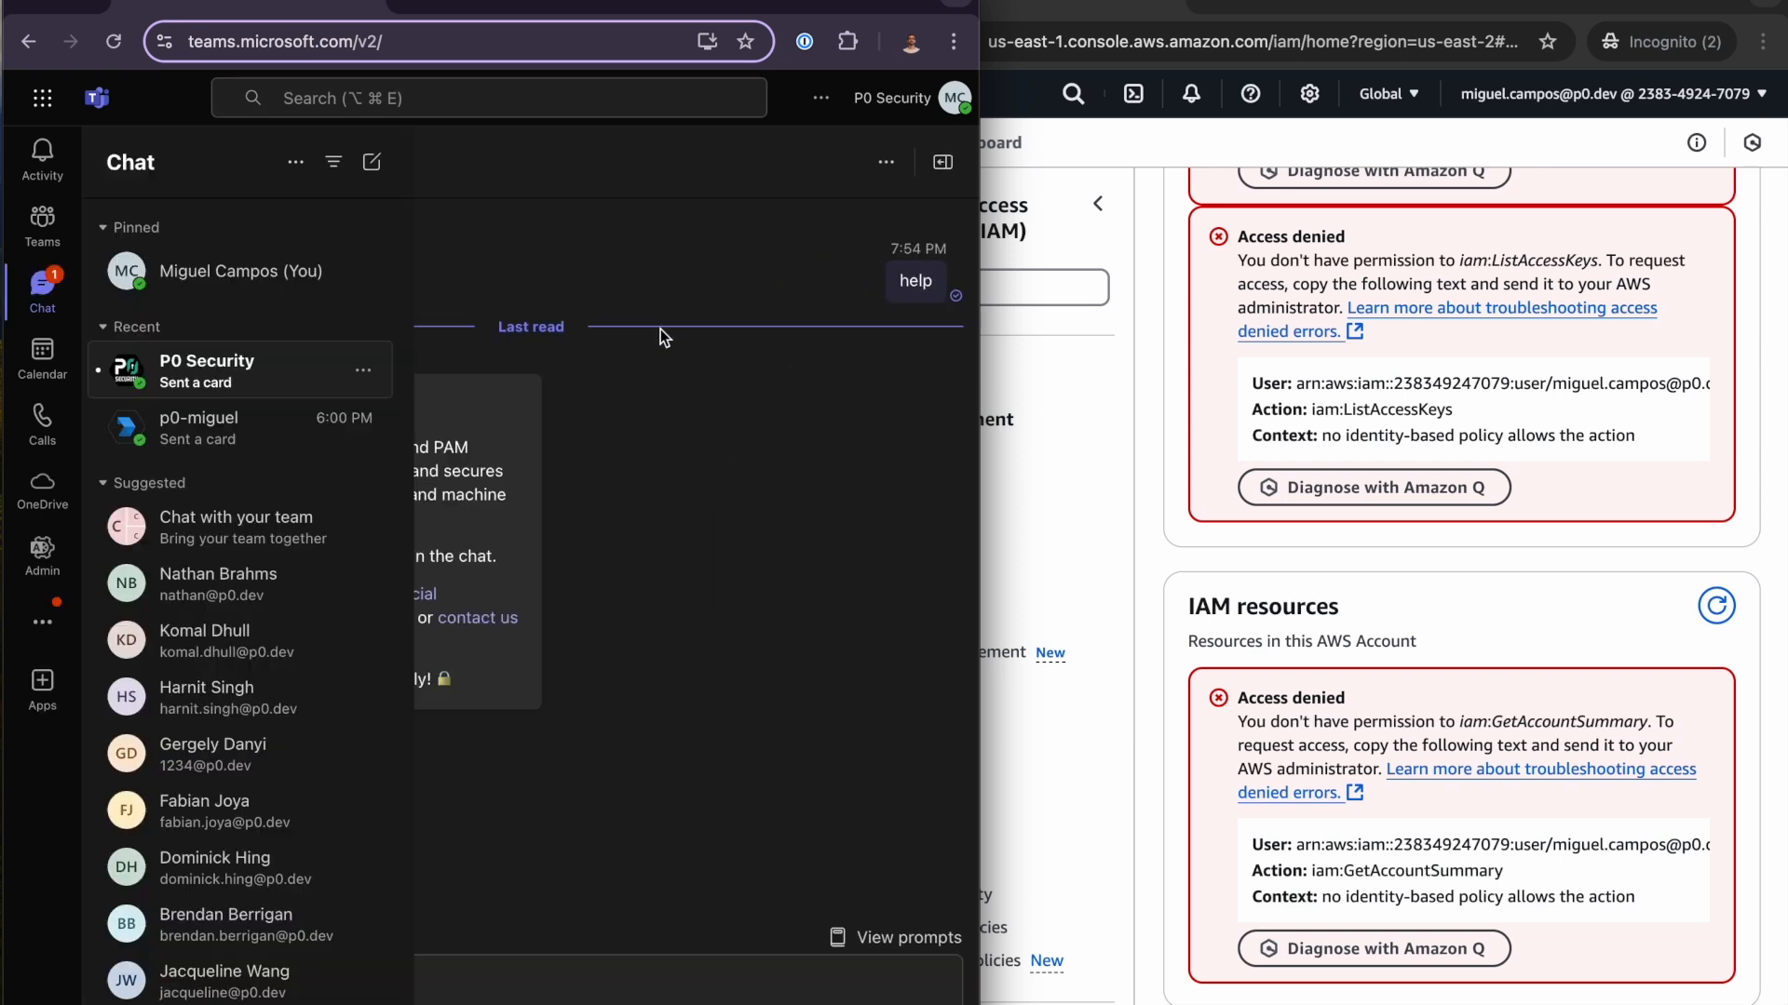
pyautogui.click(42, 289)
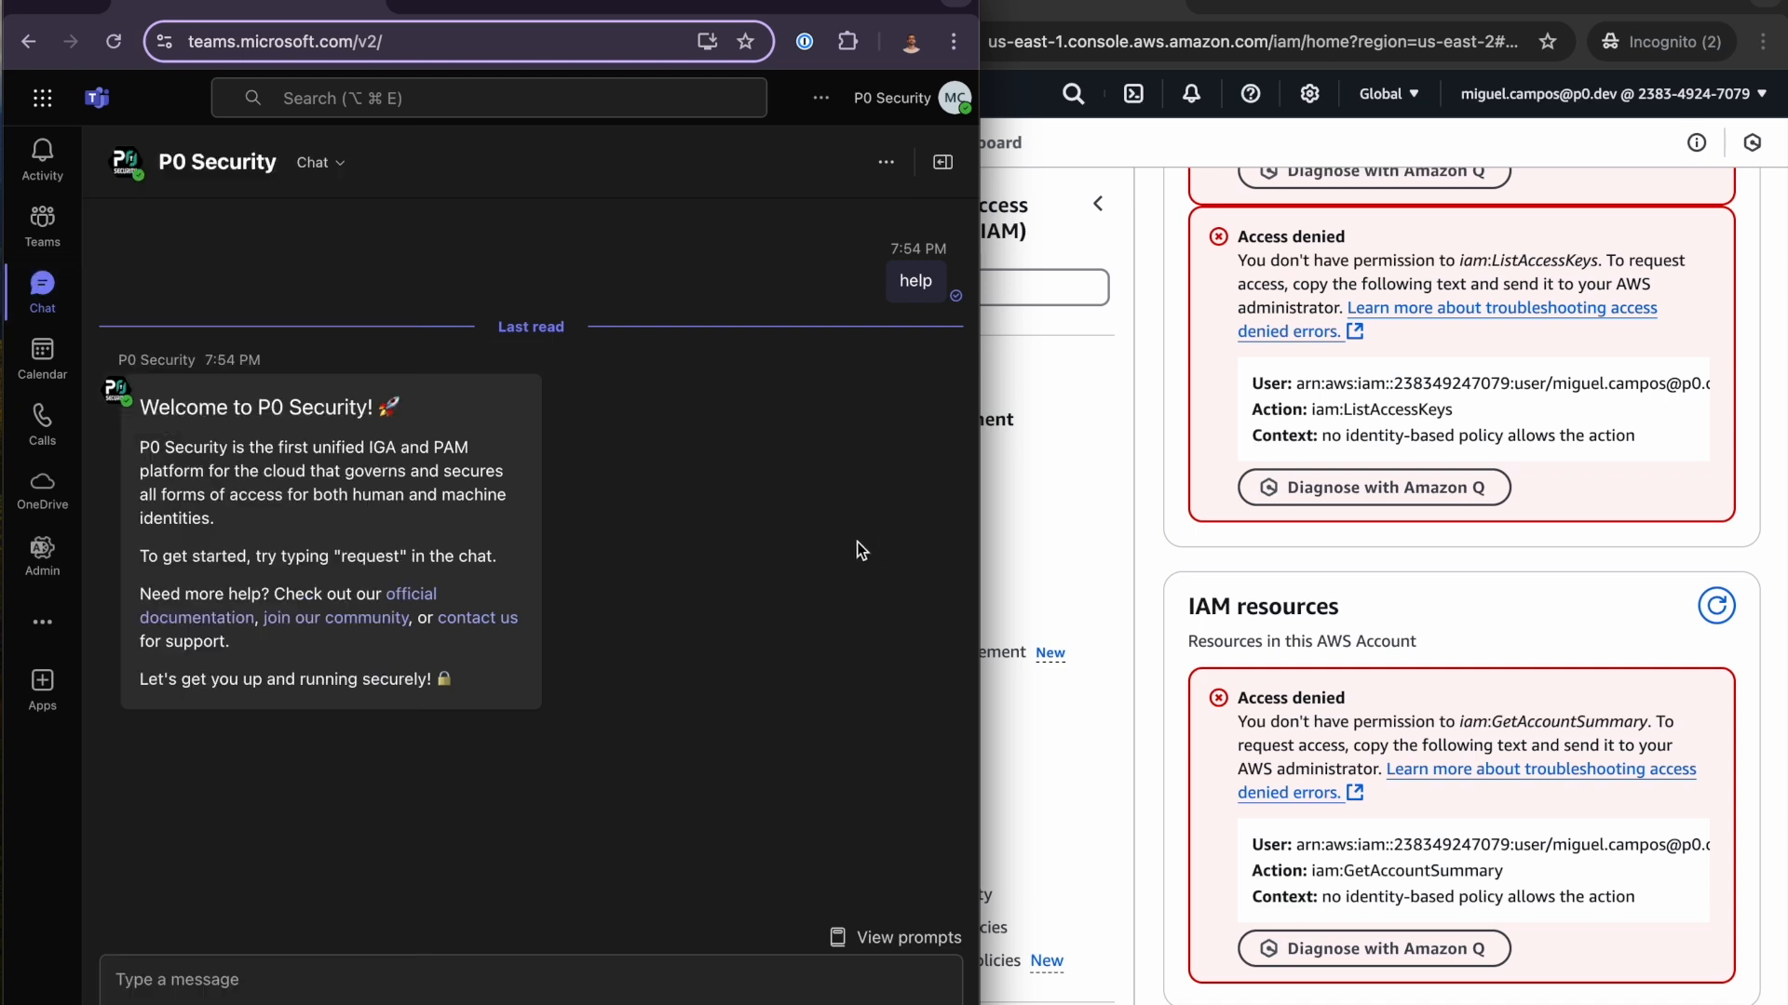
# - Send the message "request aws" to the P0 Security bot
pyautogui.doubleClick(380, 553)
pyautogui.click(563, 979)
pyautogui.write('request aws')
pyautogui.press('Return')
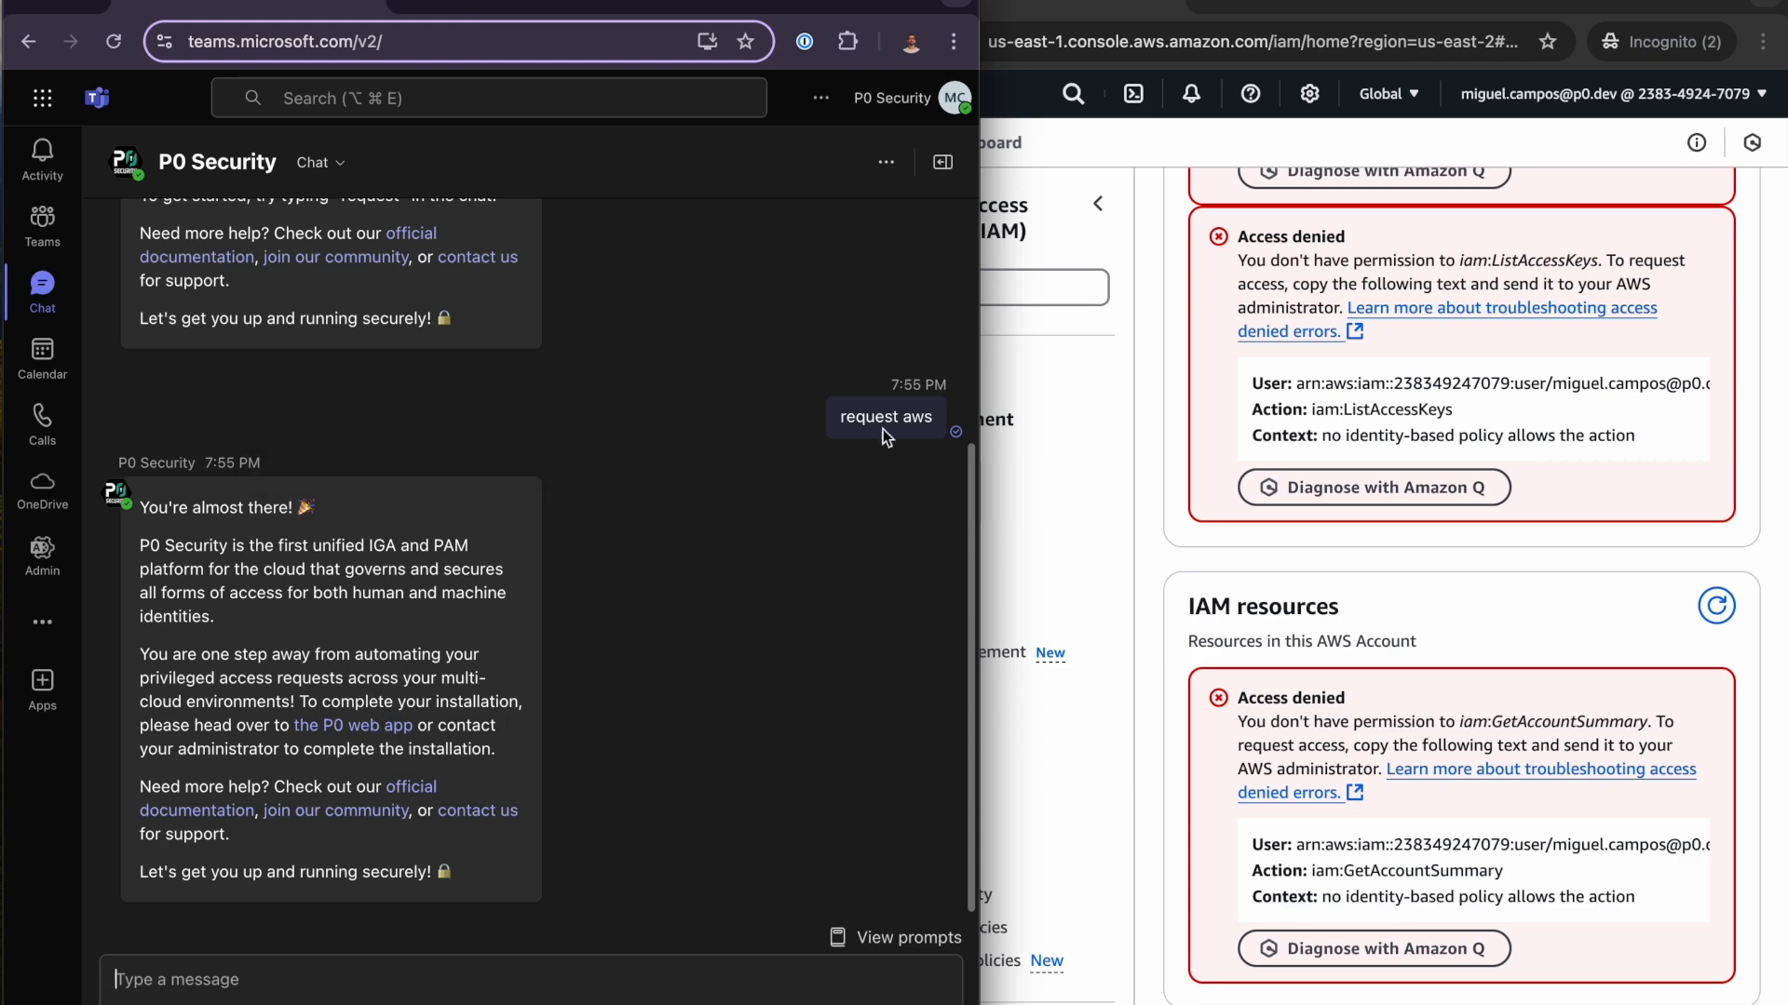
# - Switch to the P0 web app, install the Microsoft Teams integration and accept the P0 Security Bot's requested permissions for the organization
pyautogui.click(531, 8)
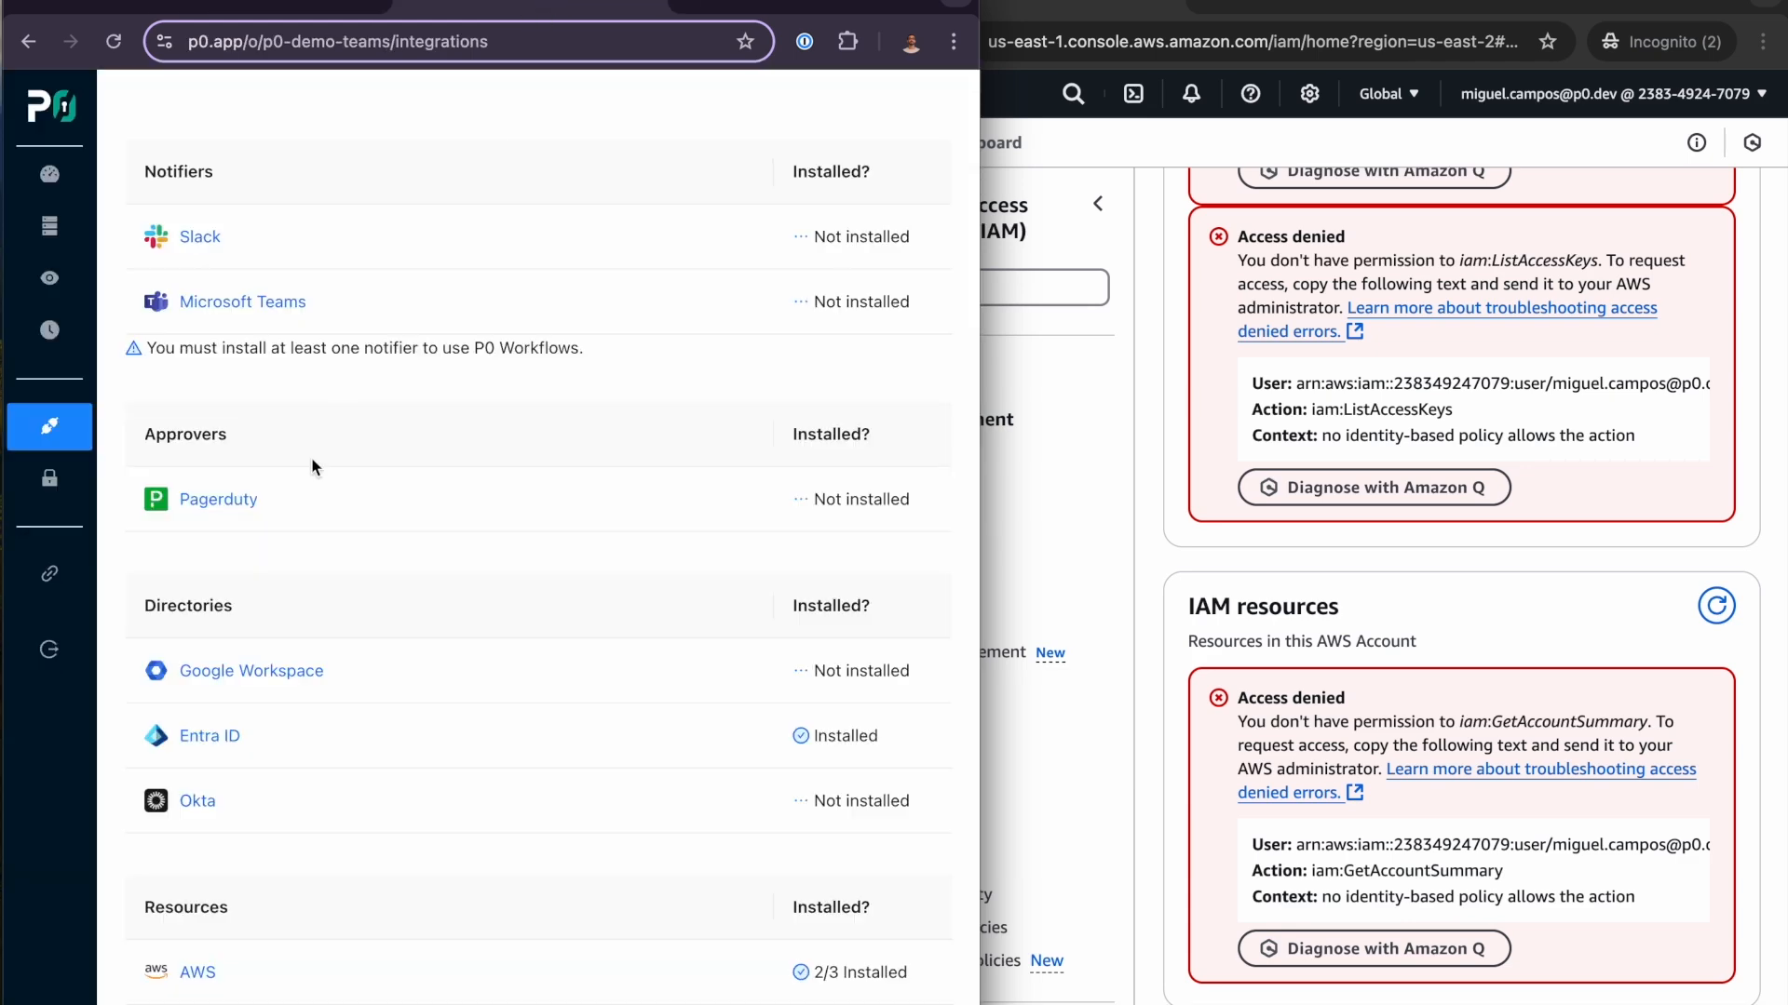
pyautogui.click(284, 303)
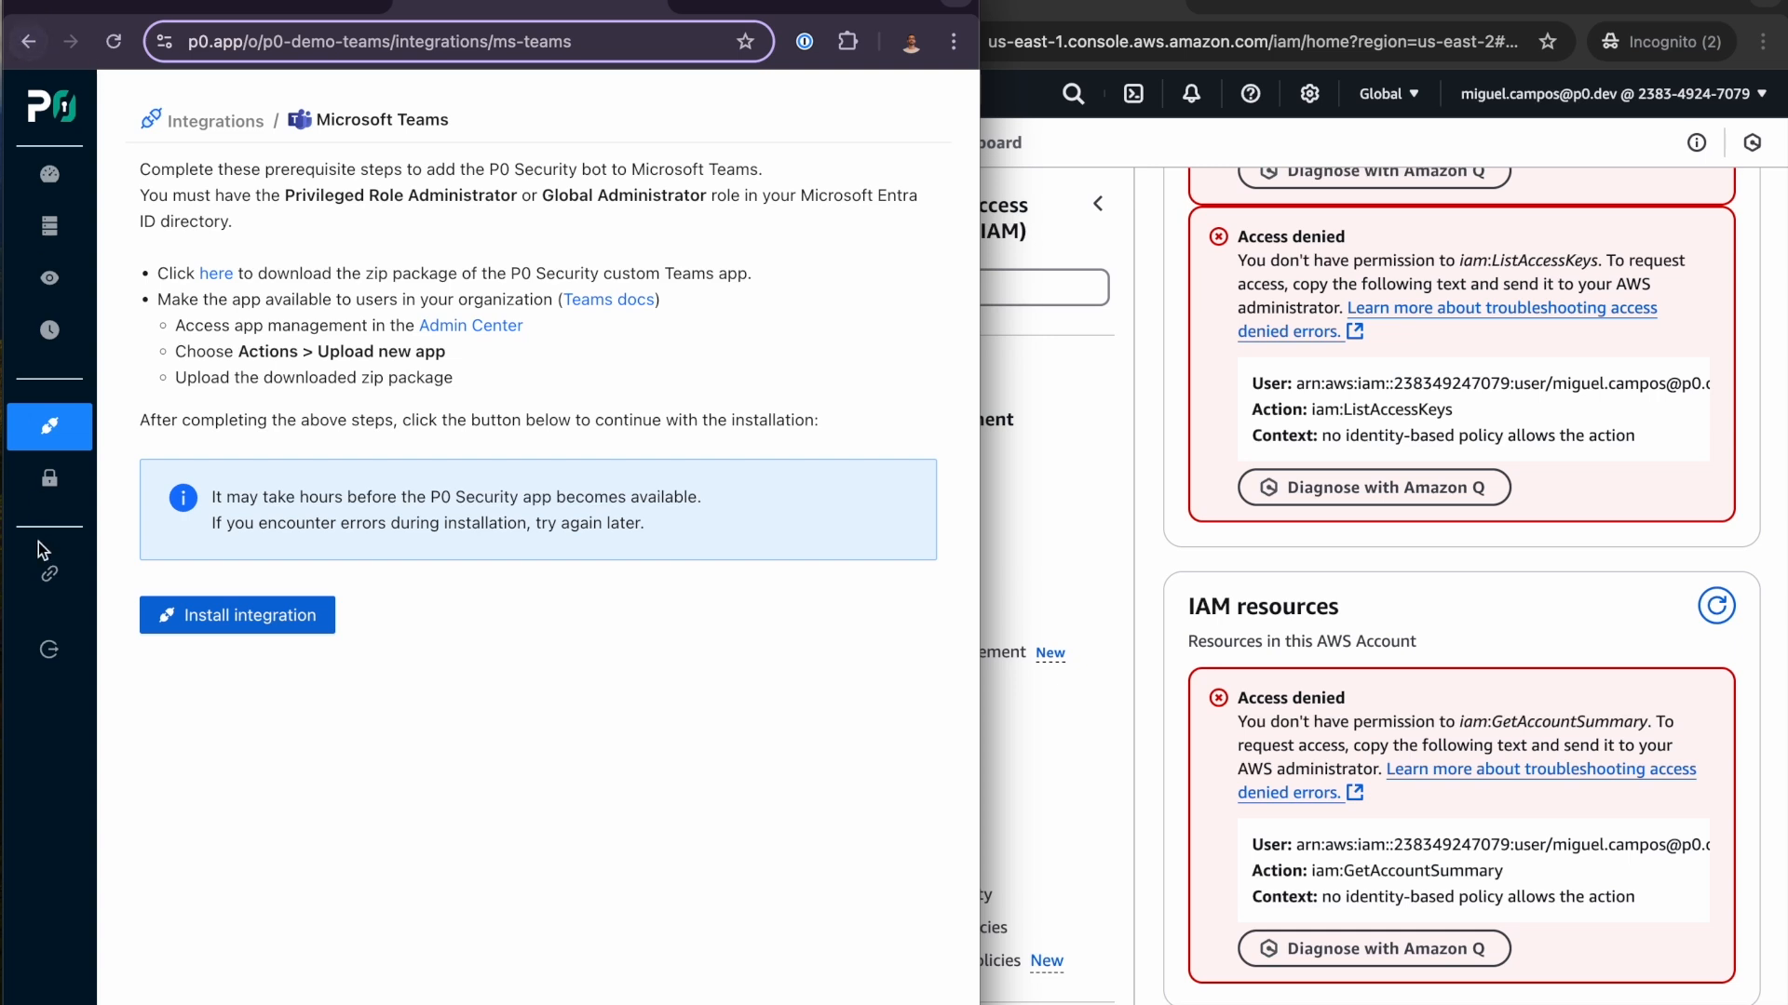
pyautogui.click(316, 624)
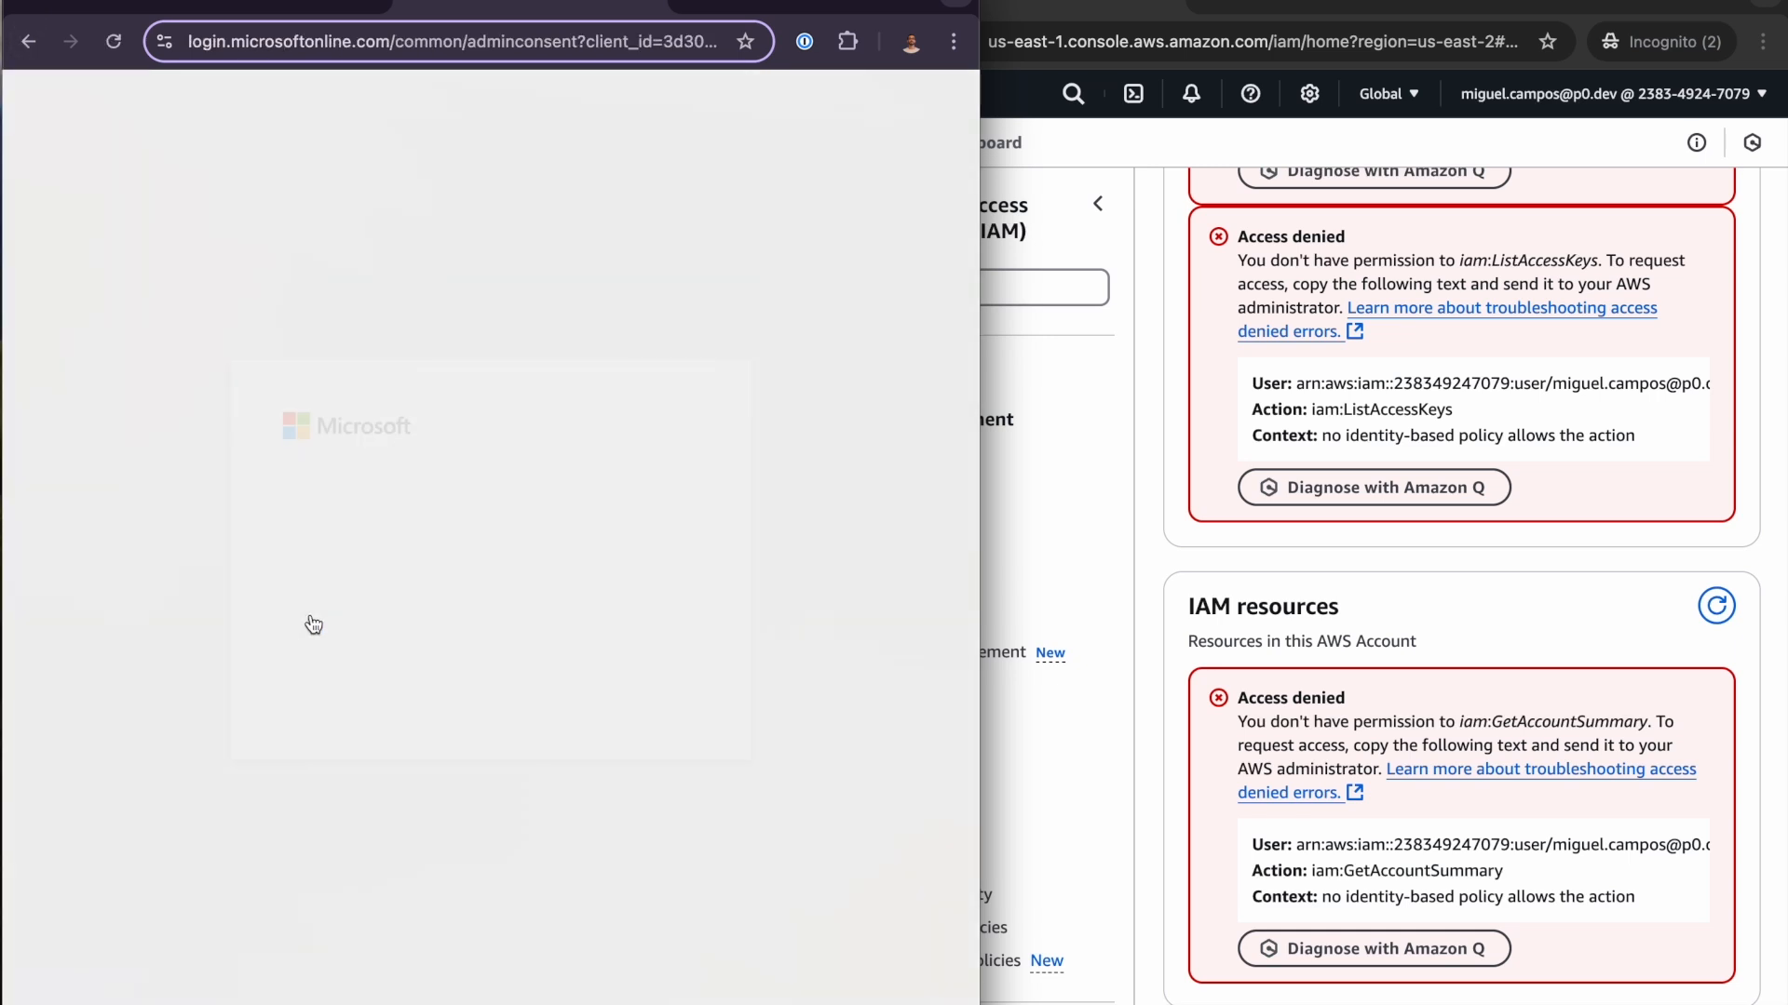
pyautogui.click(538, 565)
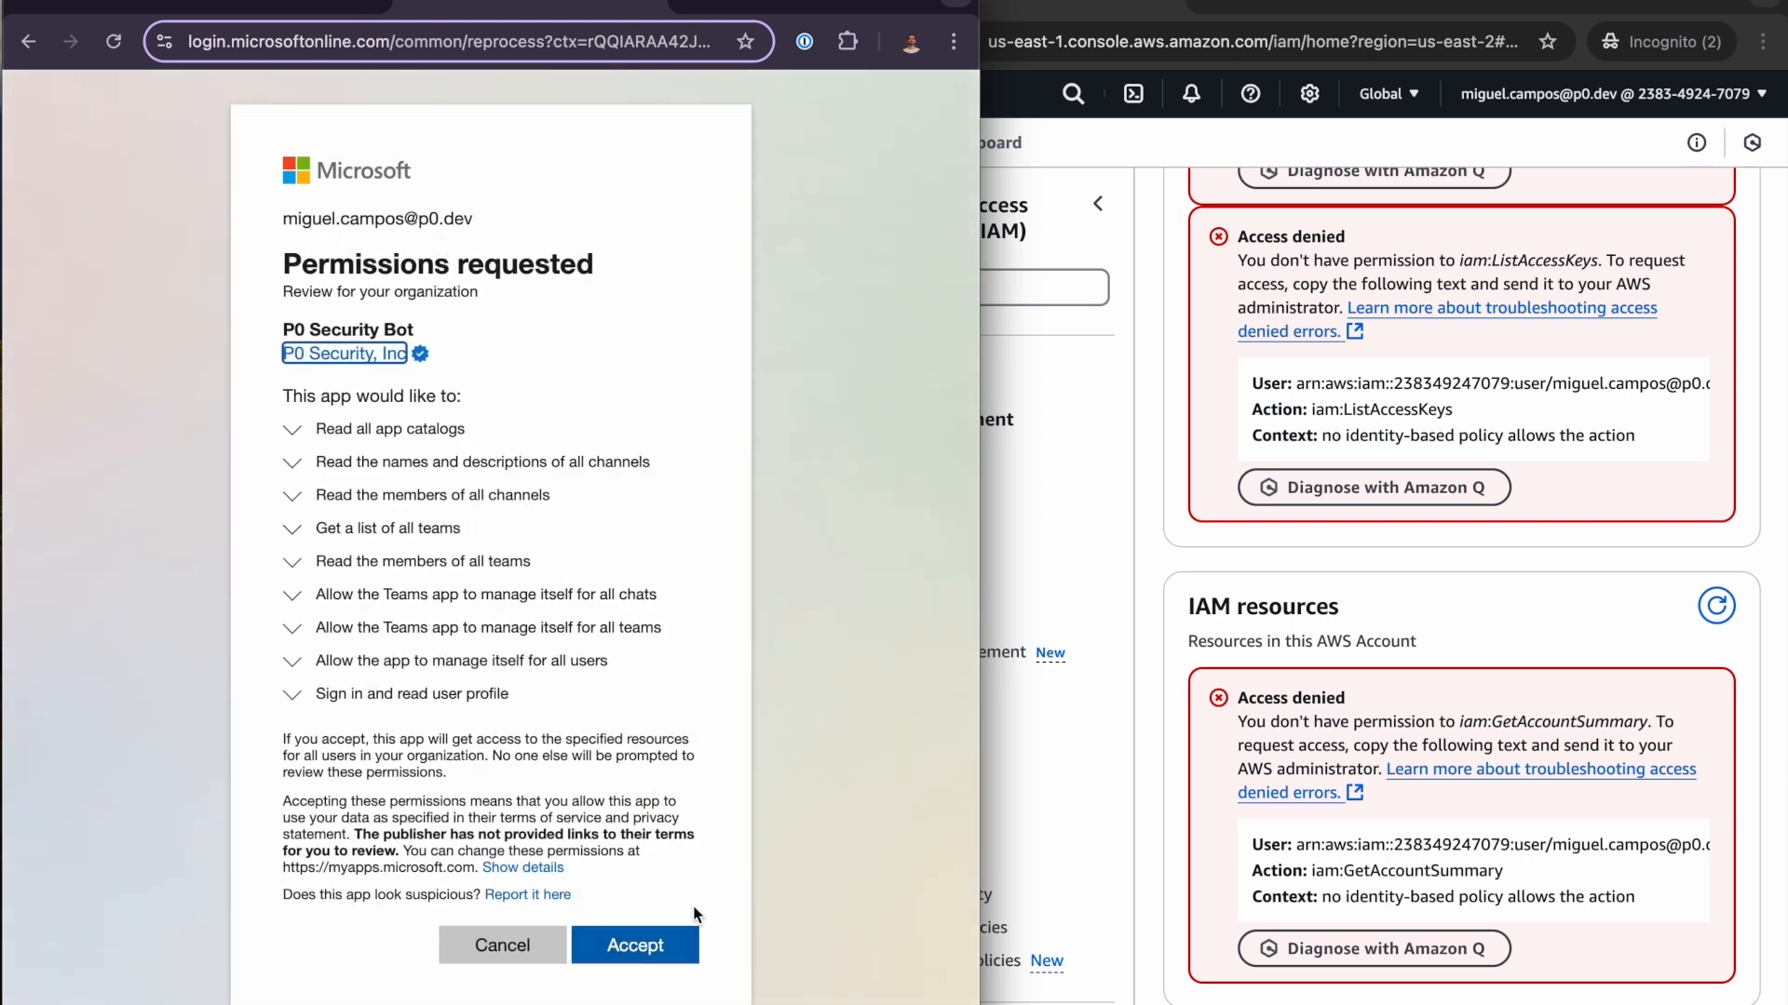
pyautogui.click(663, 949)
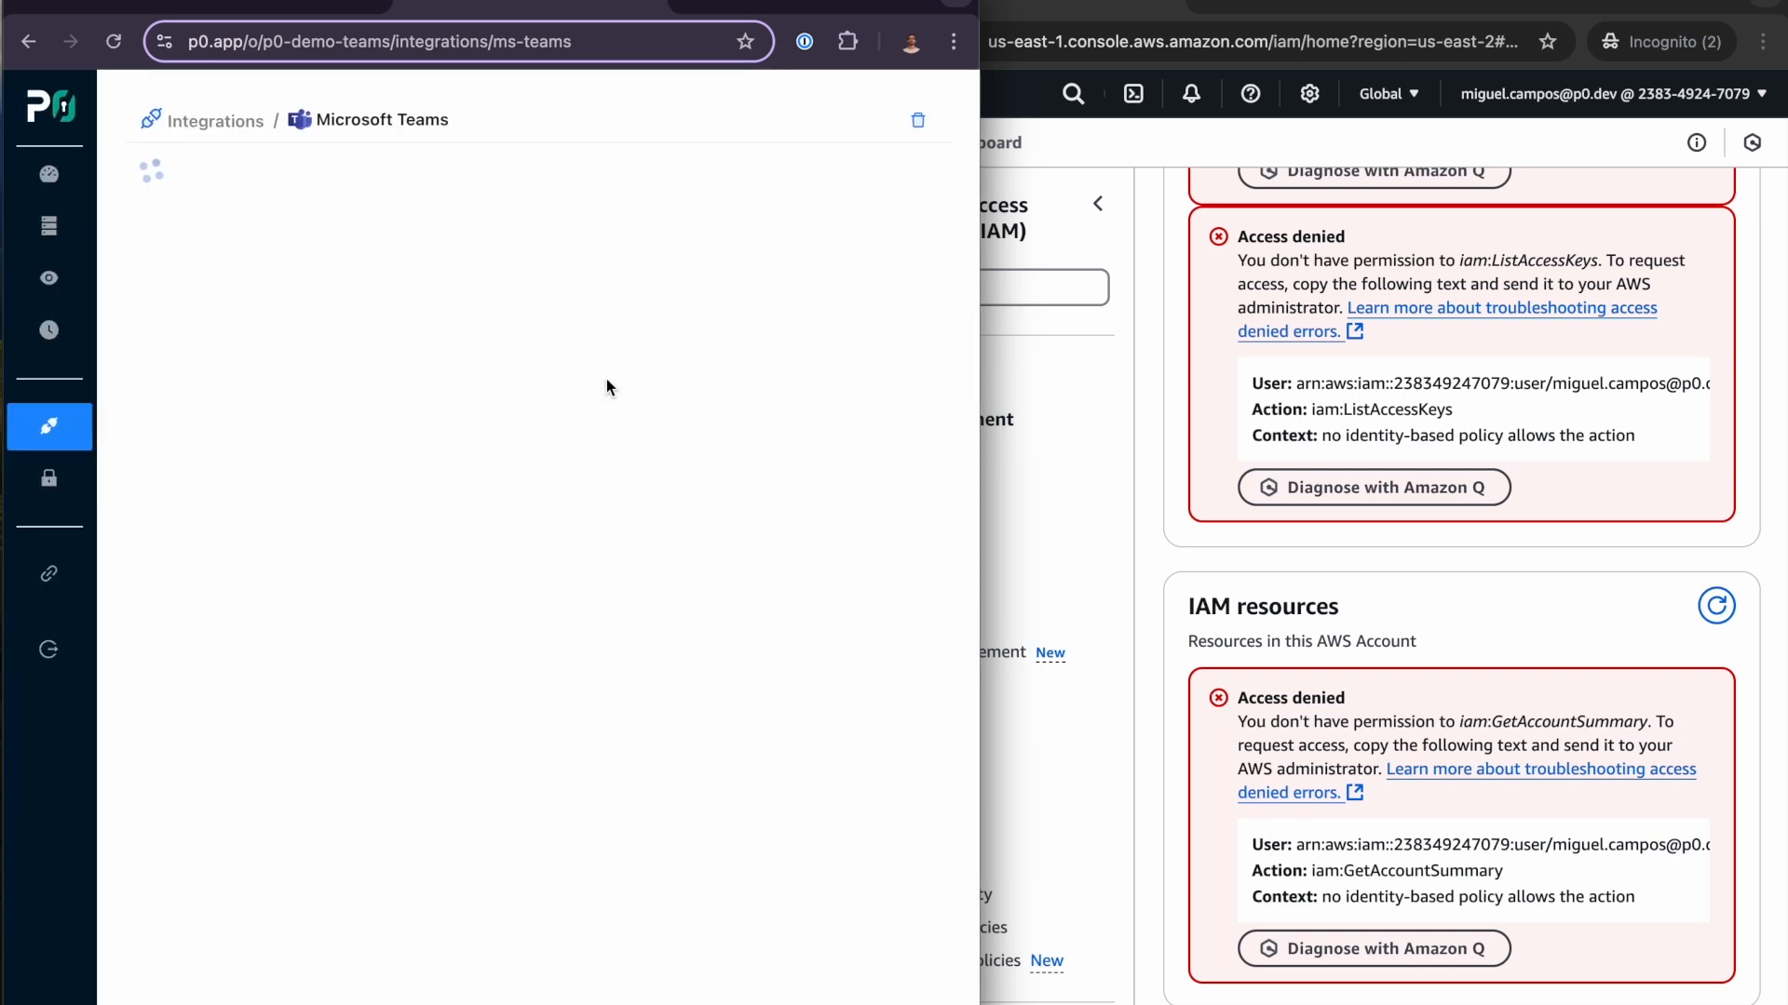
# - Connect the Teams integration to the P0 Security team and the account owner's P0 channel
pyautogui.click(247, 221)
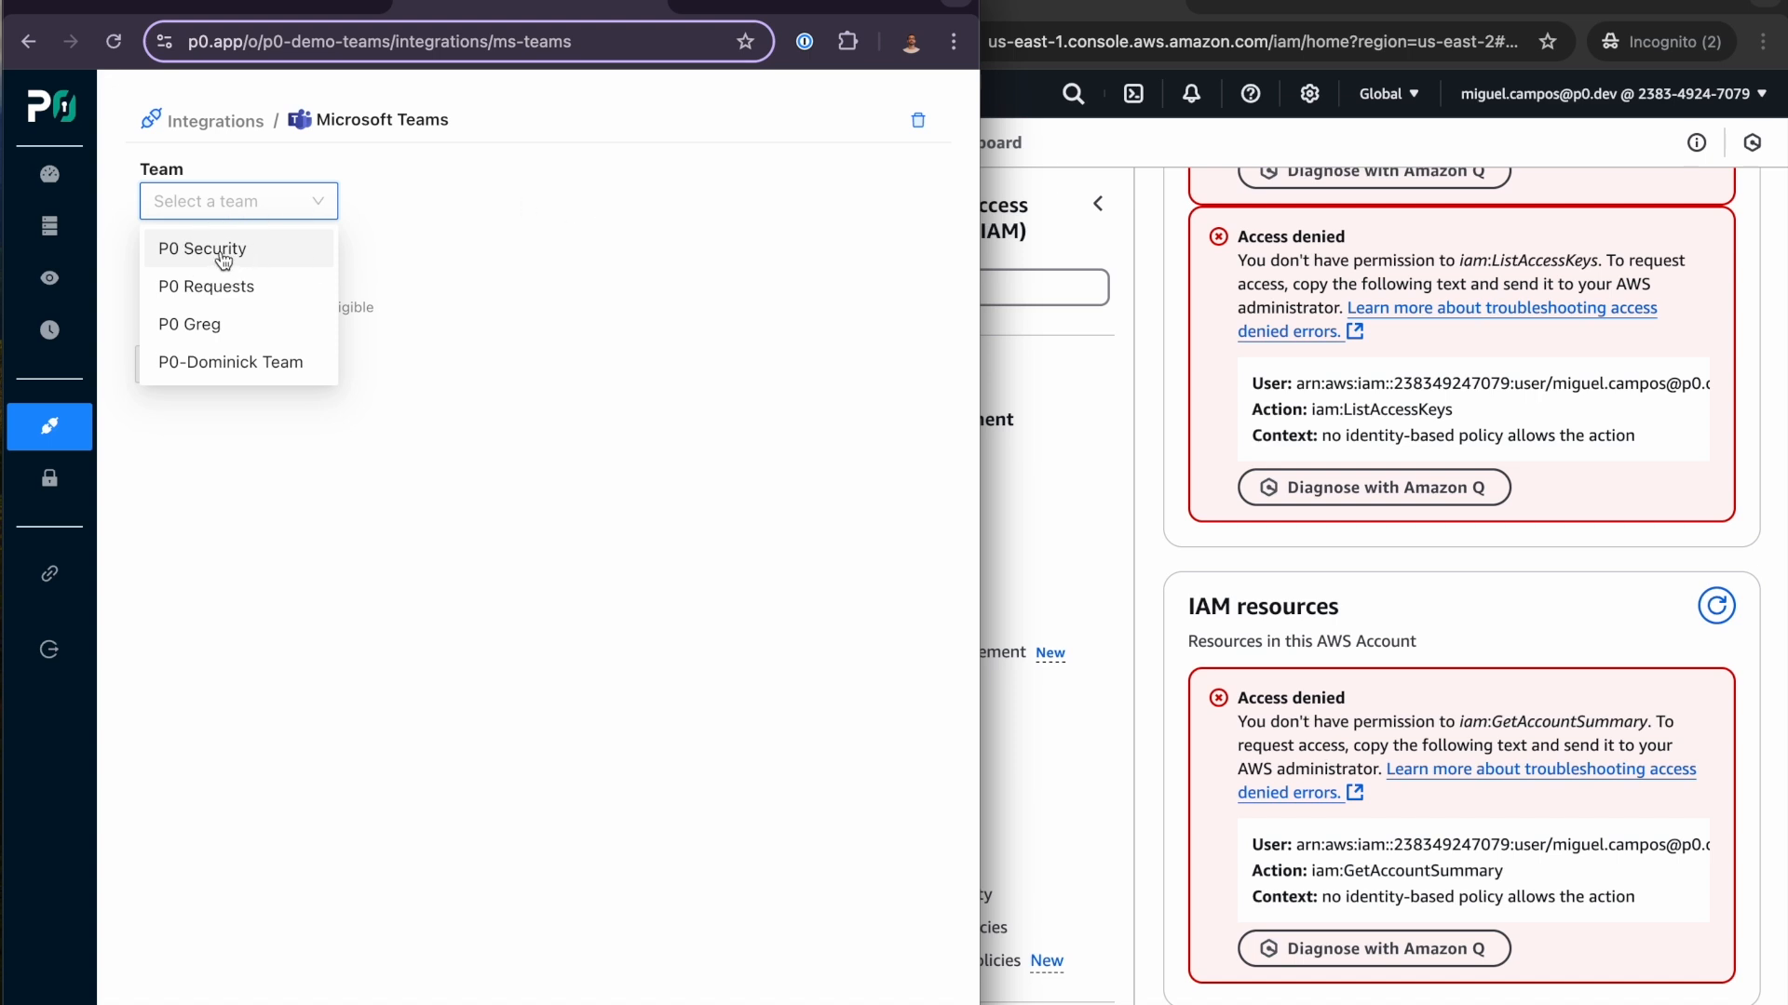
pyautogui.click(221, 250)
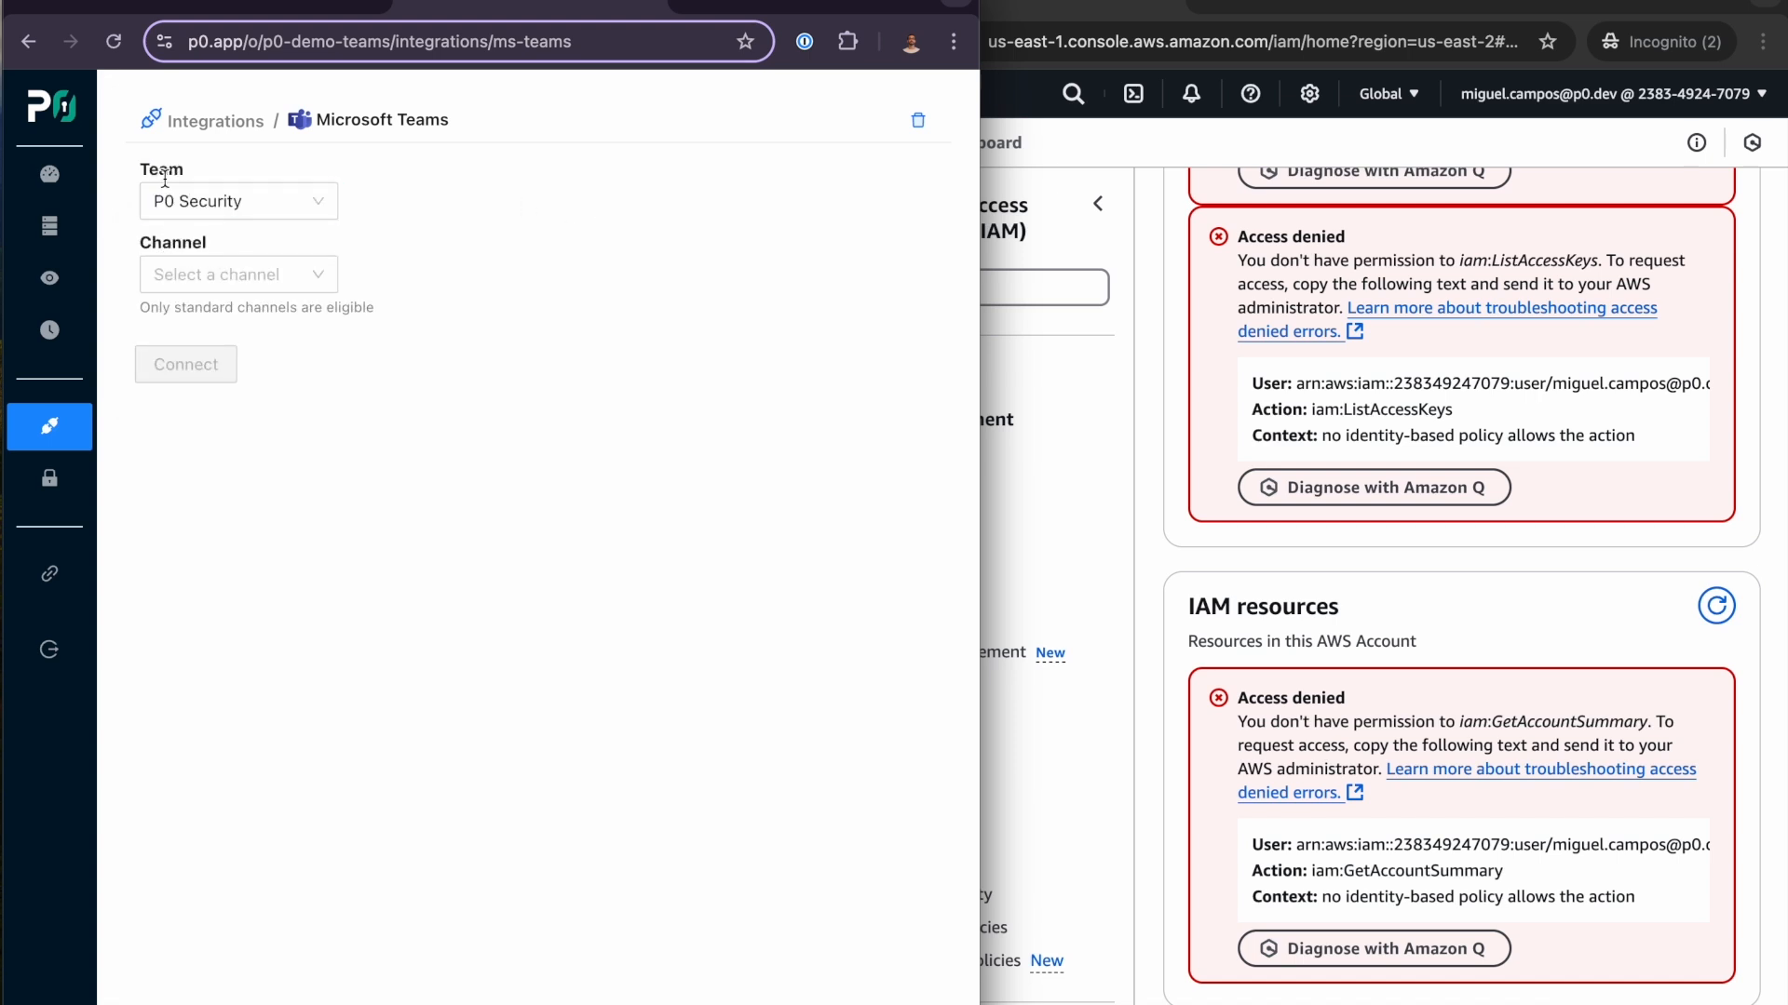
pyautogui.click(272, 208)
pyautogui.click(280, 248)
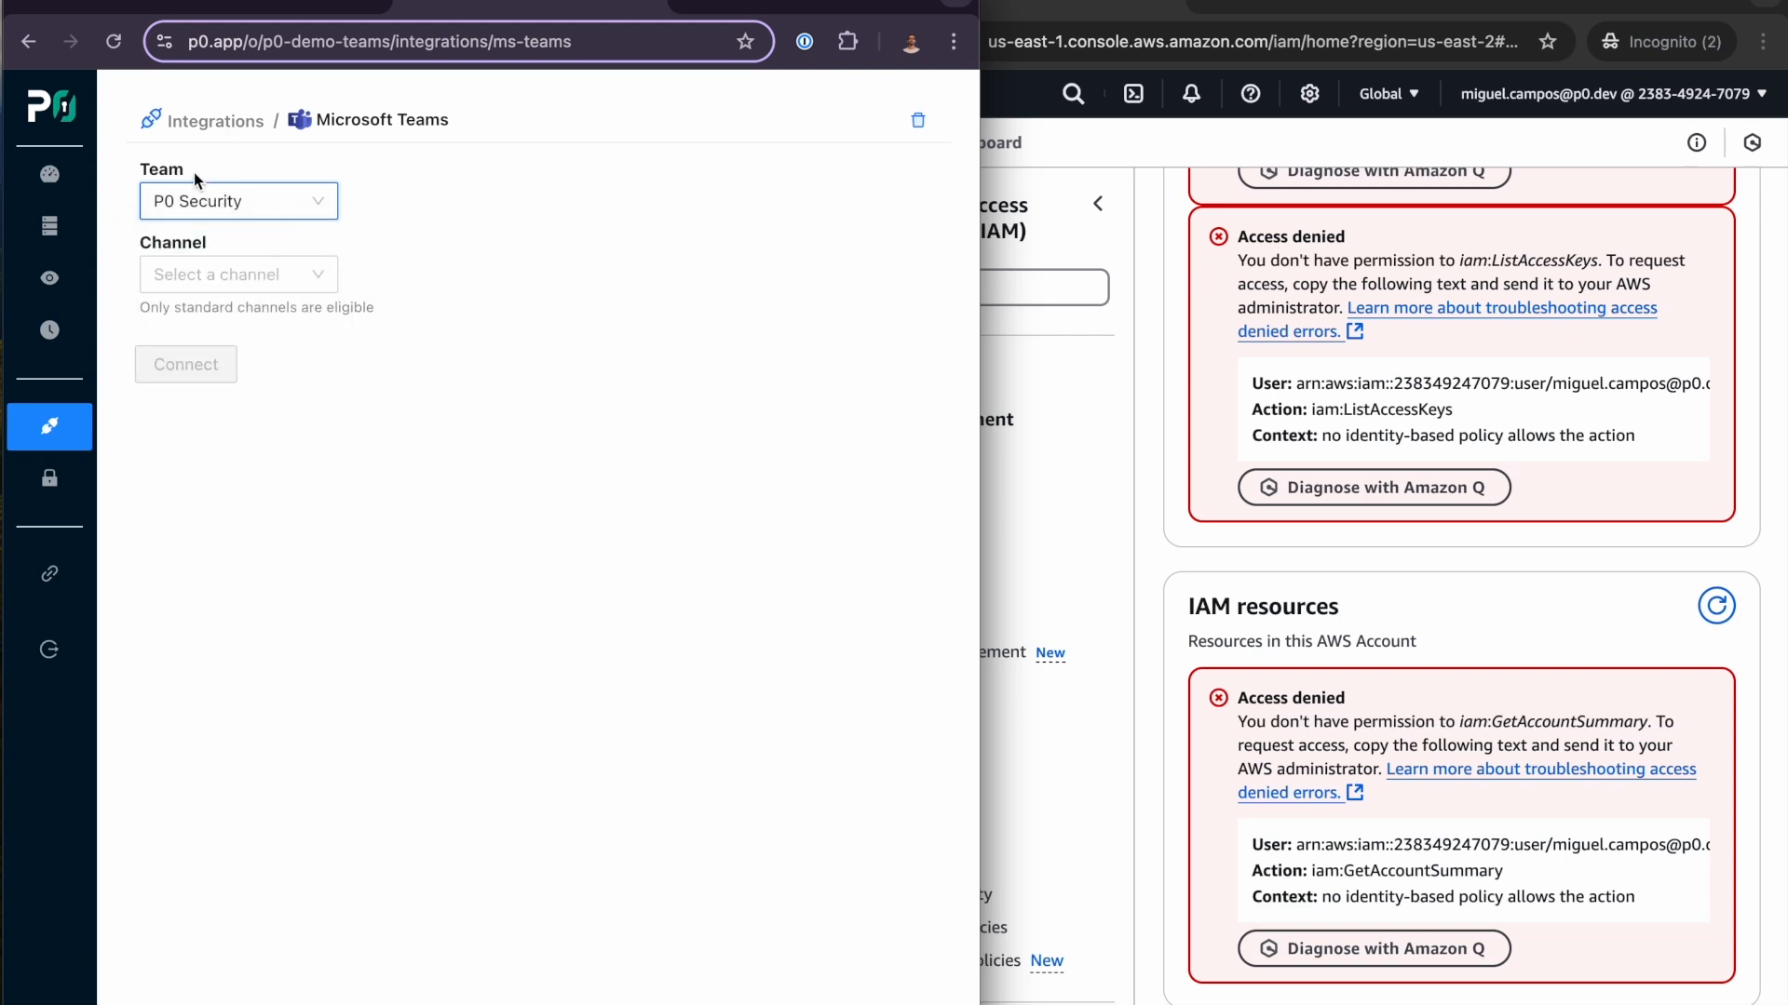
pyautogui.click(293, 270)
pyautogui.scroll(-1, 233, 428)
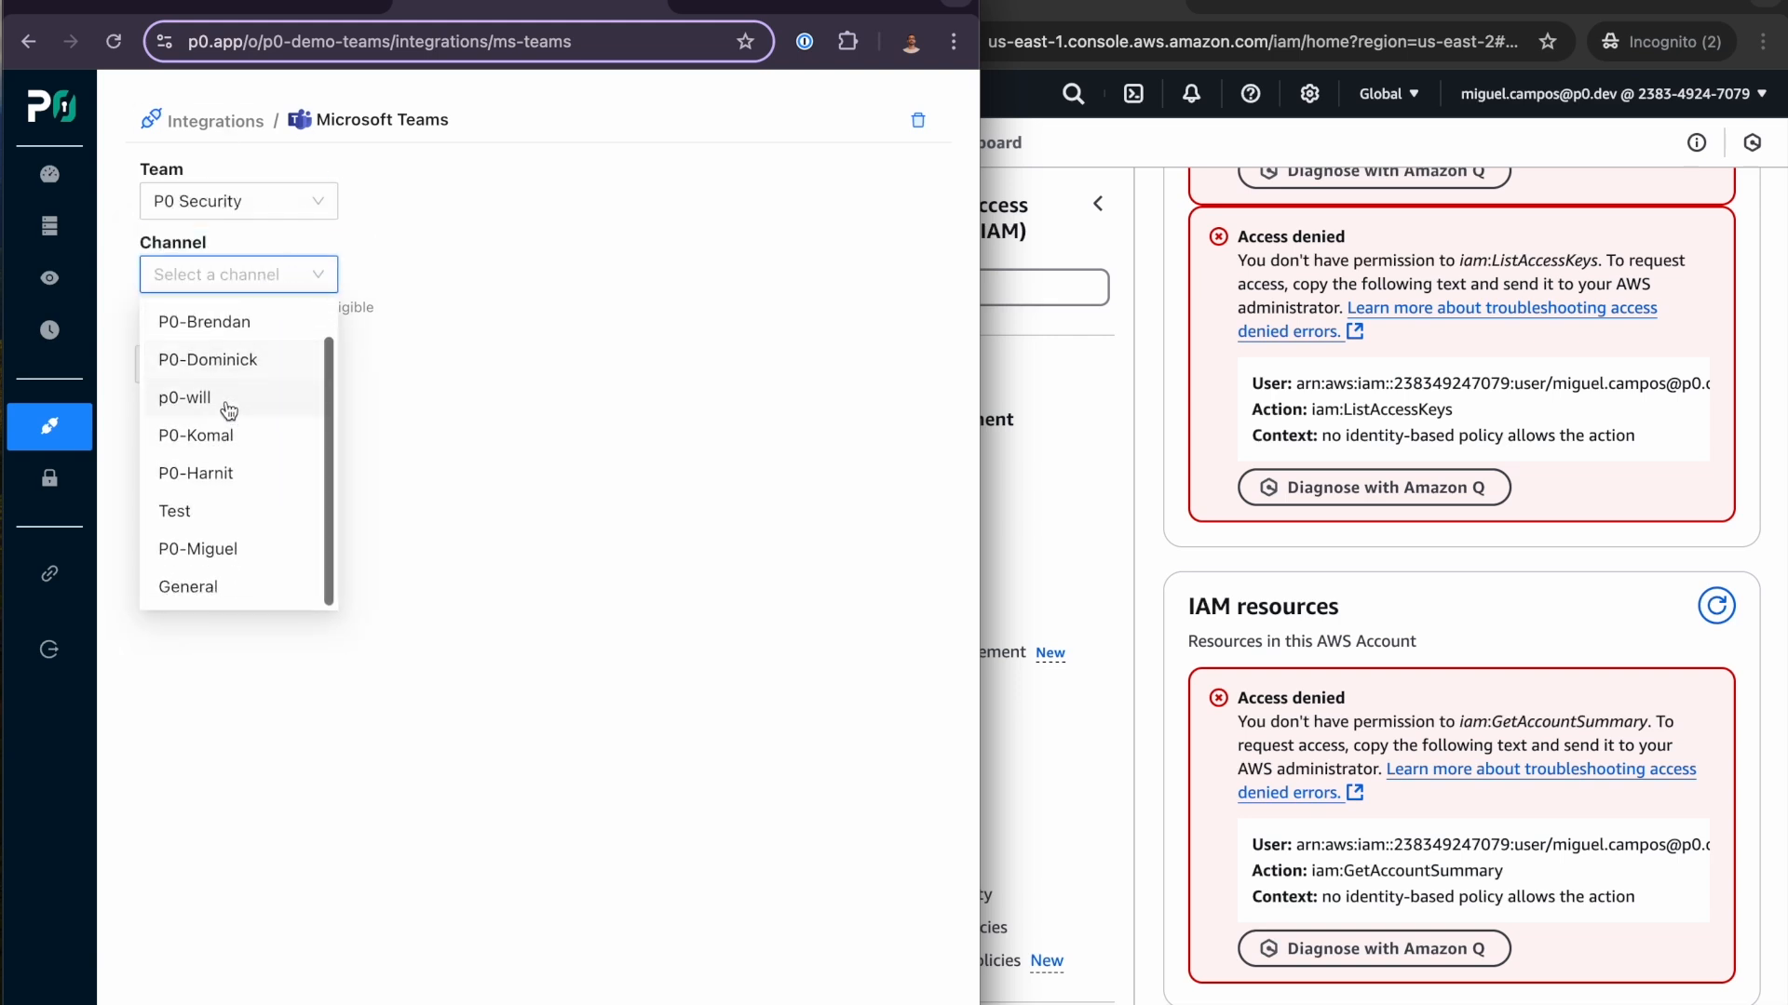
pyautogui.click(237, 563)
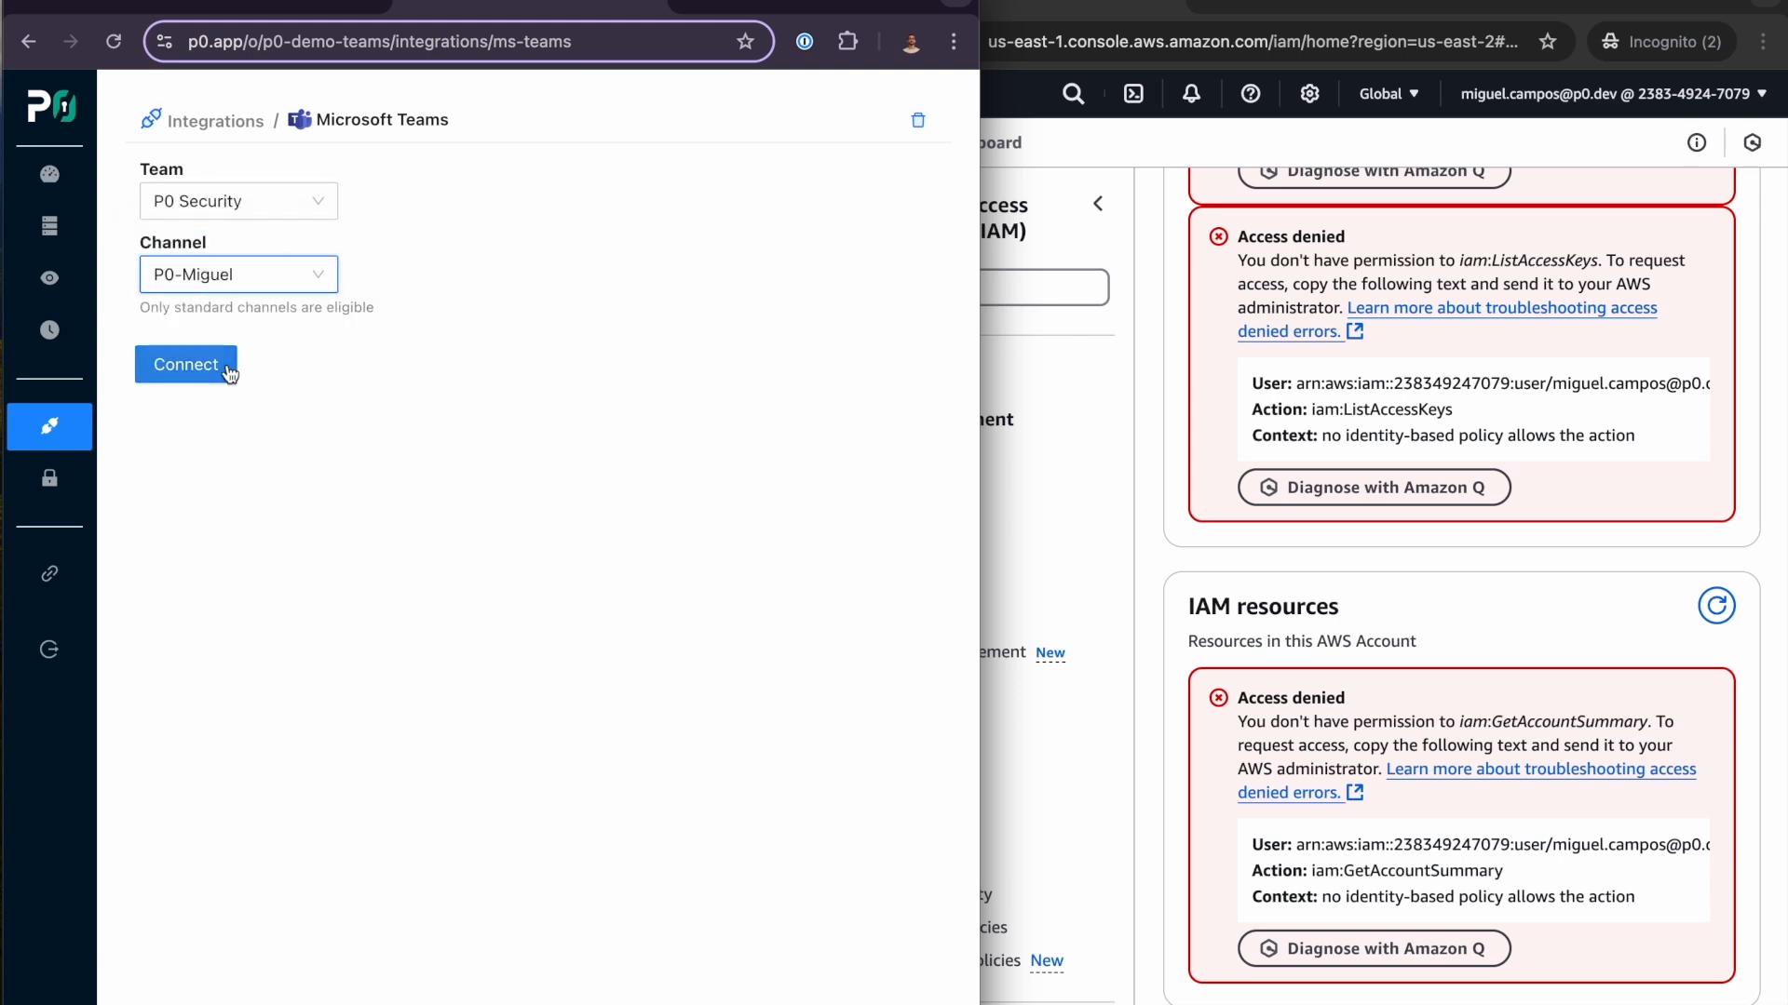
pyautogui.click(186, 364)
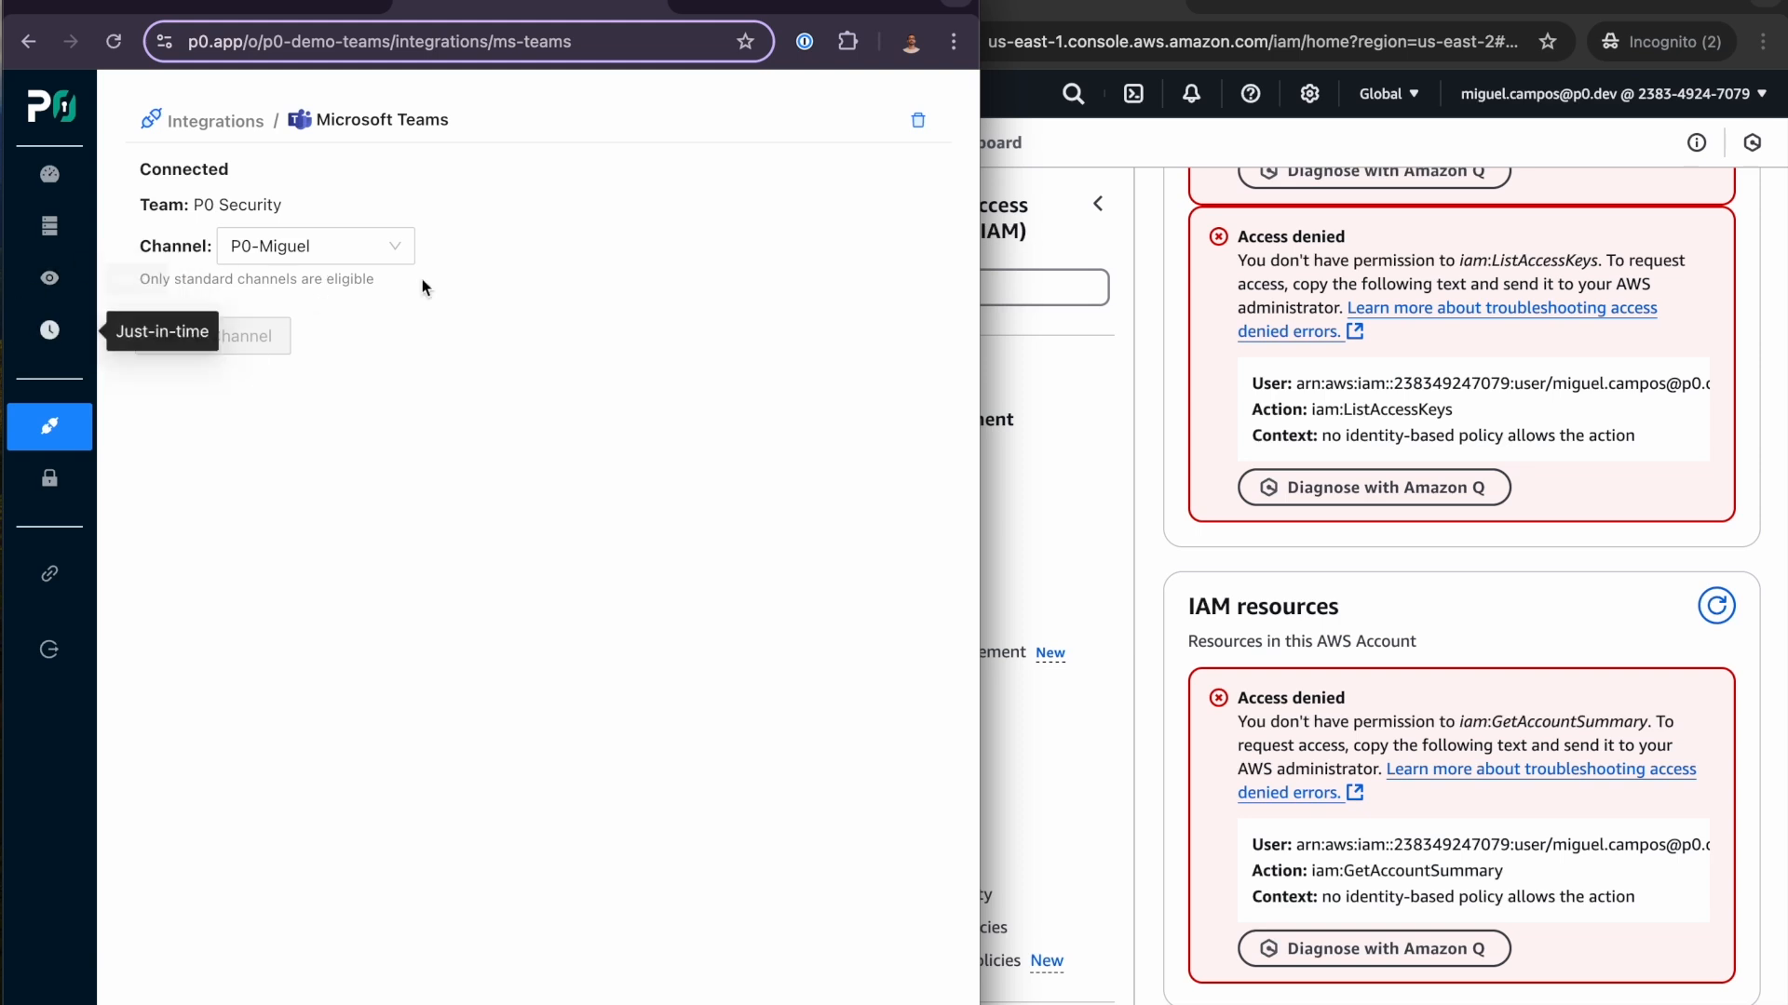
# - Review the just-in-time request activity and the access routing rules
pyautogui.click(52, 332)
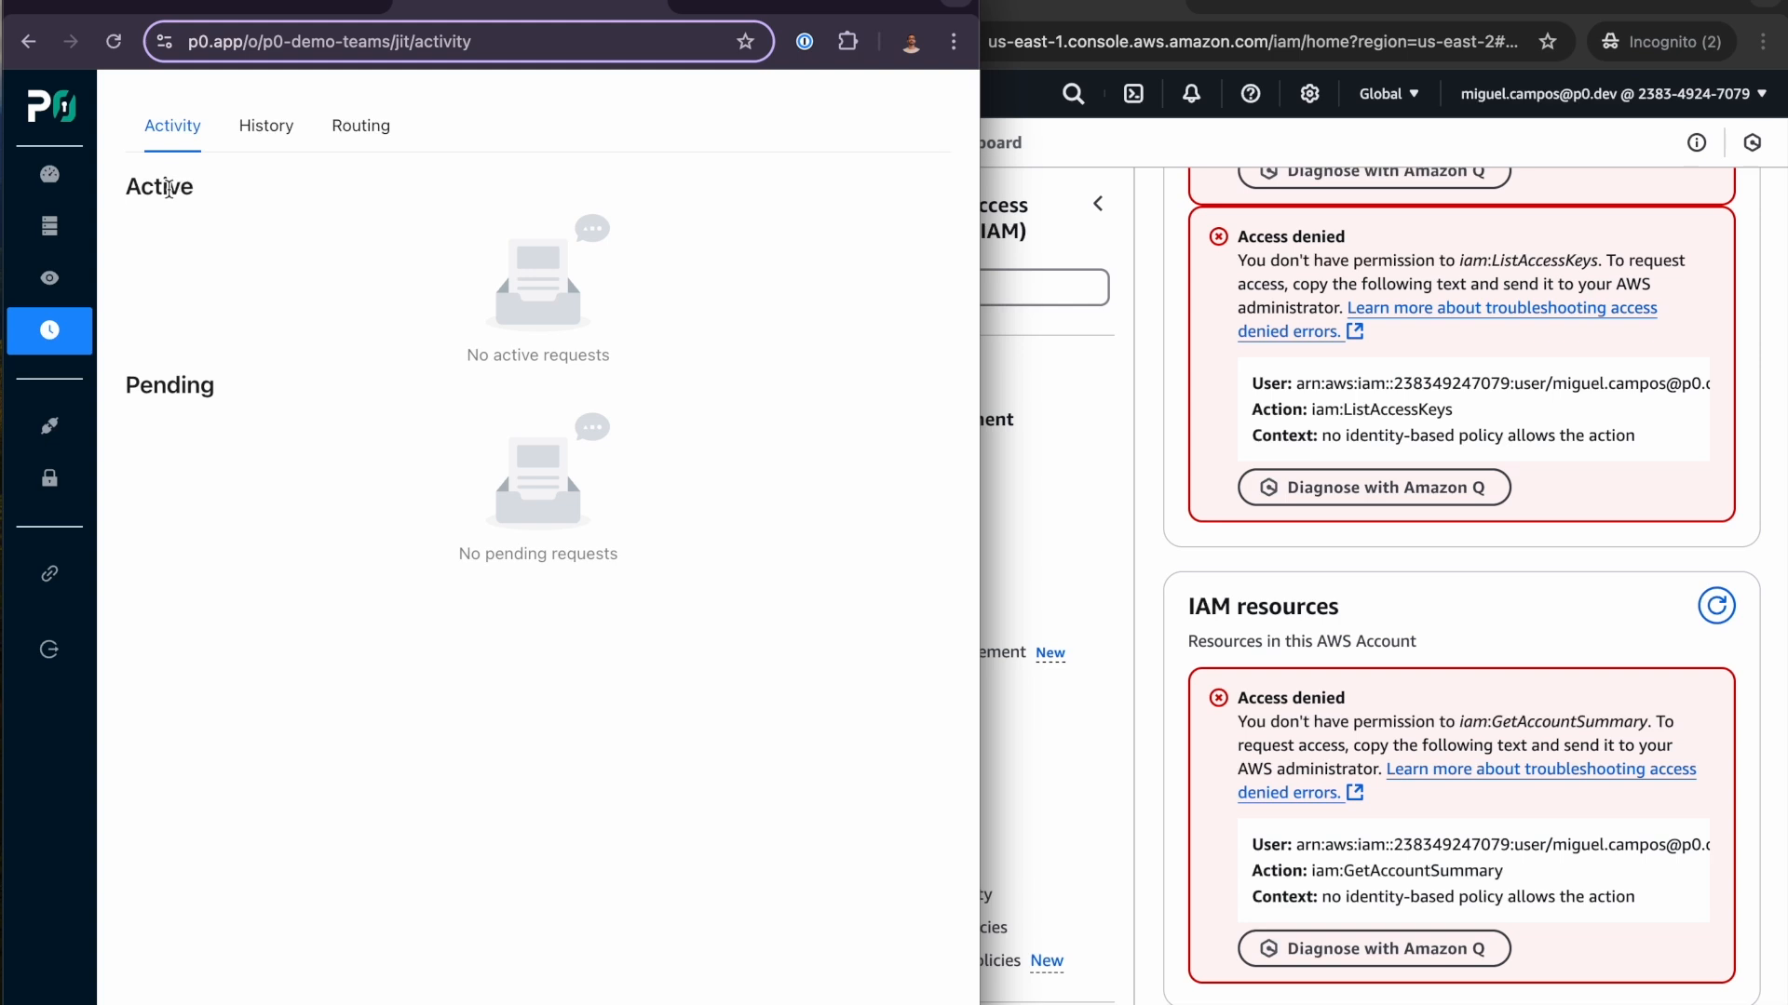
pyautogui.click(364, 137)
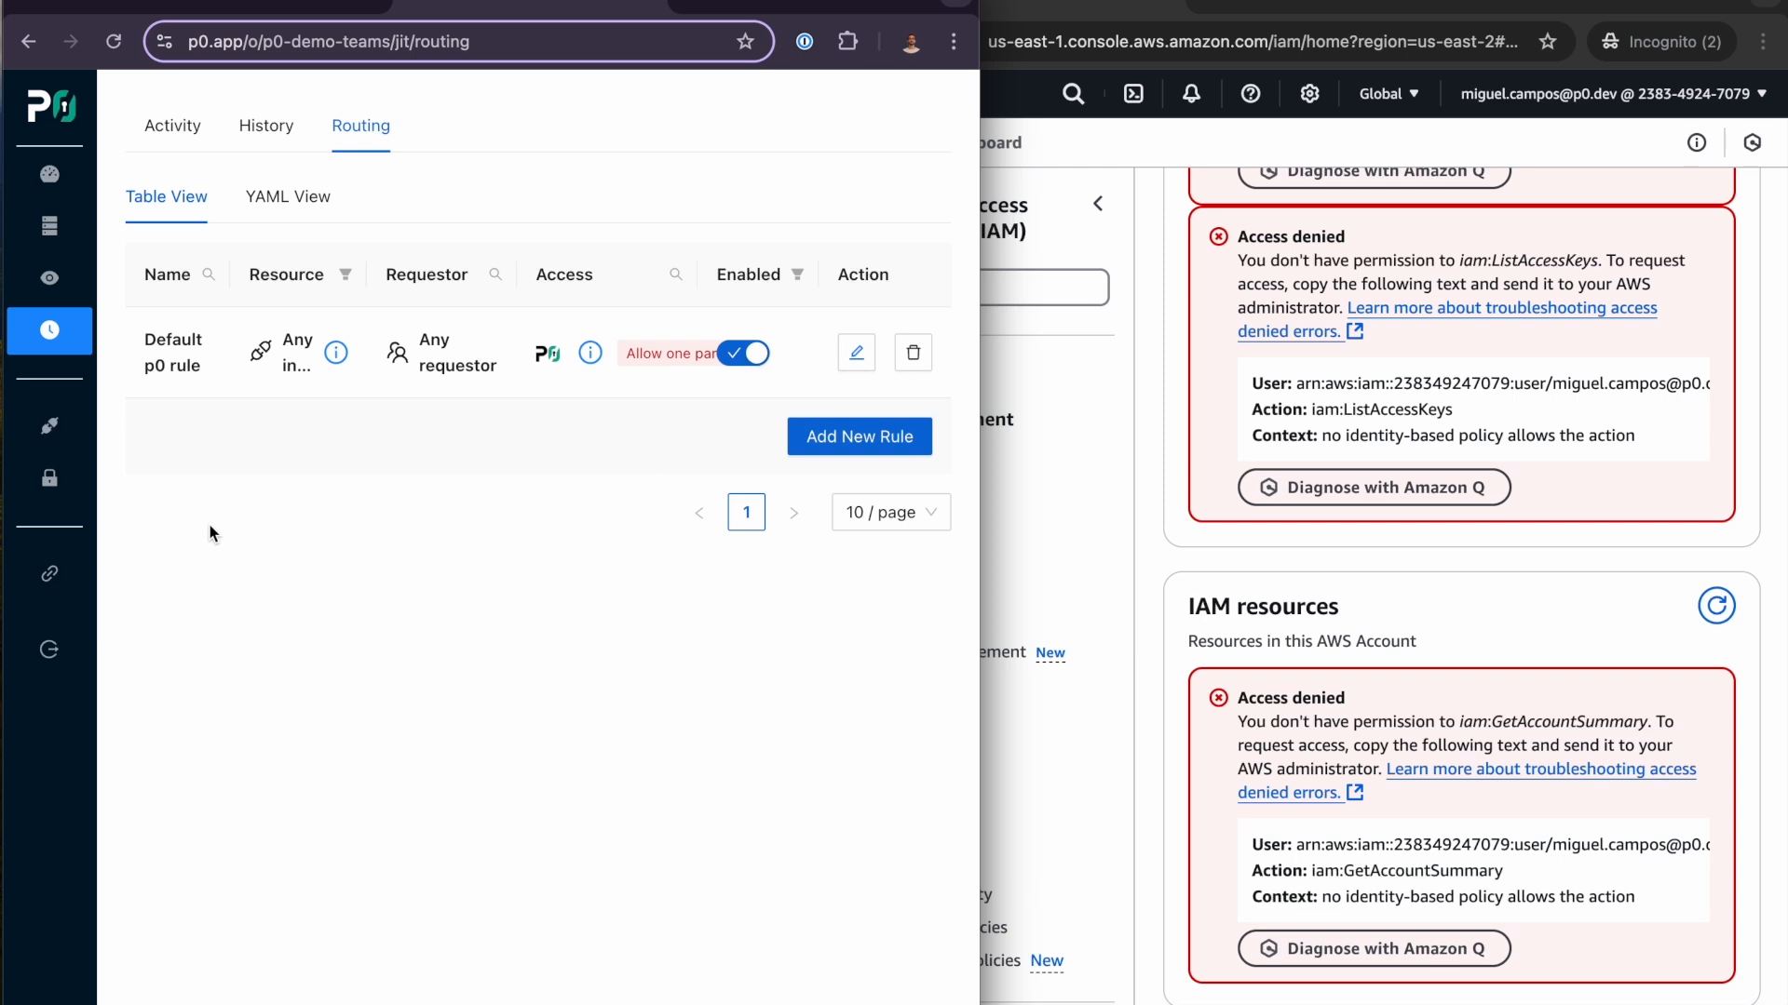
pyautogui.click(166, 139)
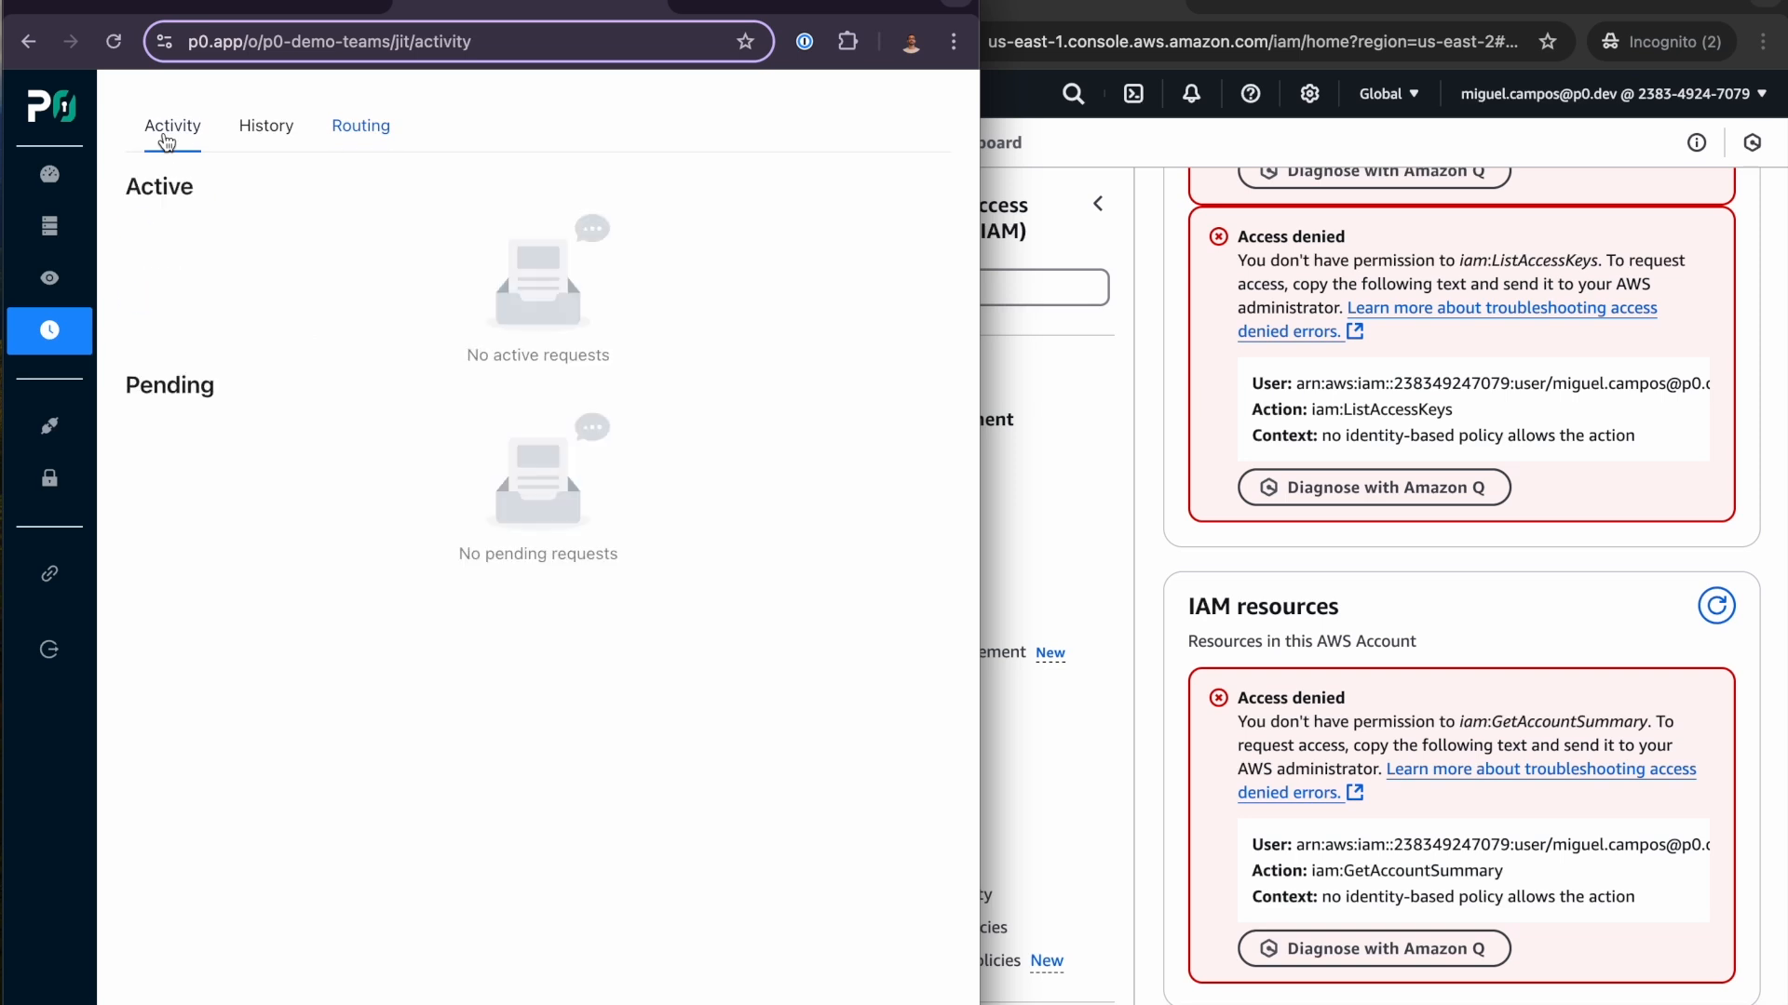
# - Return to Microsoft Teams and send the P0 Security bot "request aws" again
pyautogui.click(249, 14)
pyautogui.click(659, 979)
pyautogui.write('request aws')
pyautogui.press('Return')
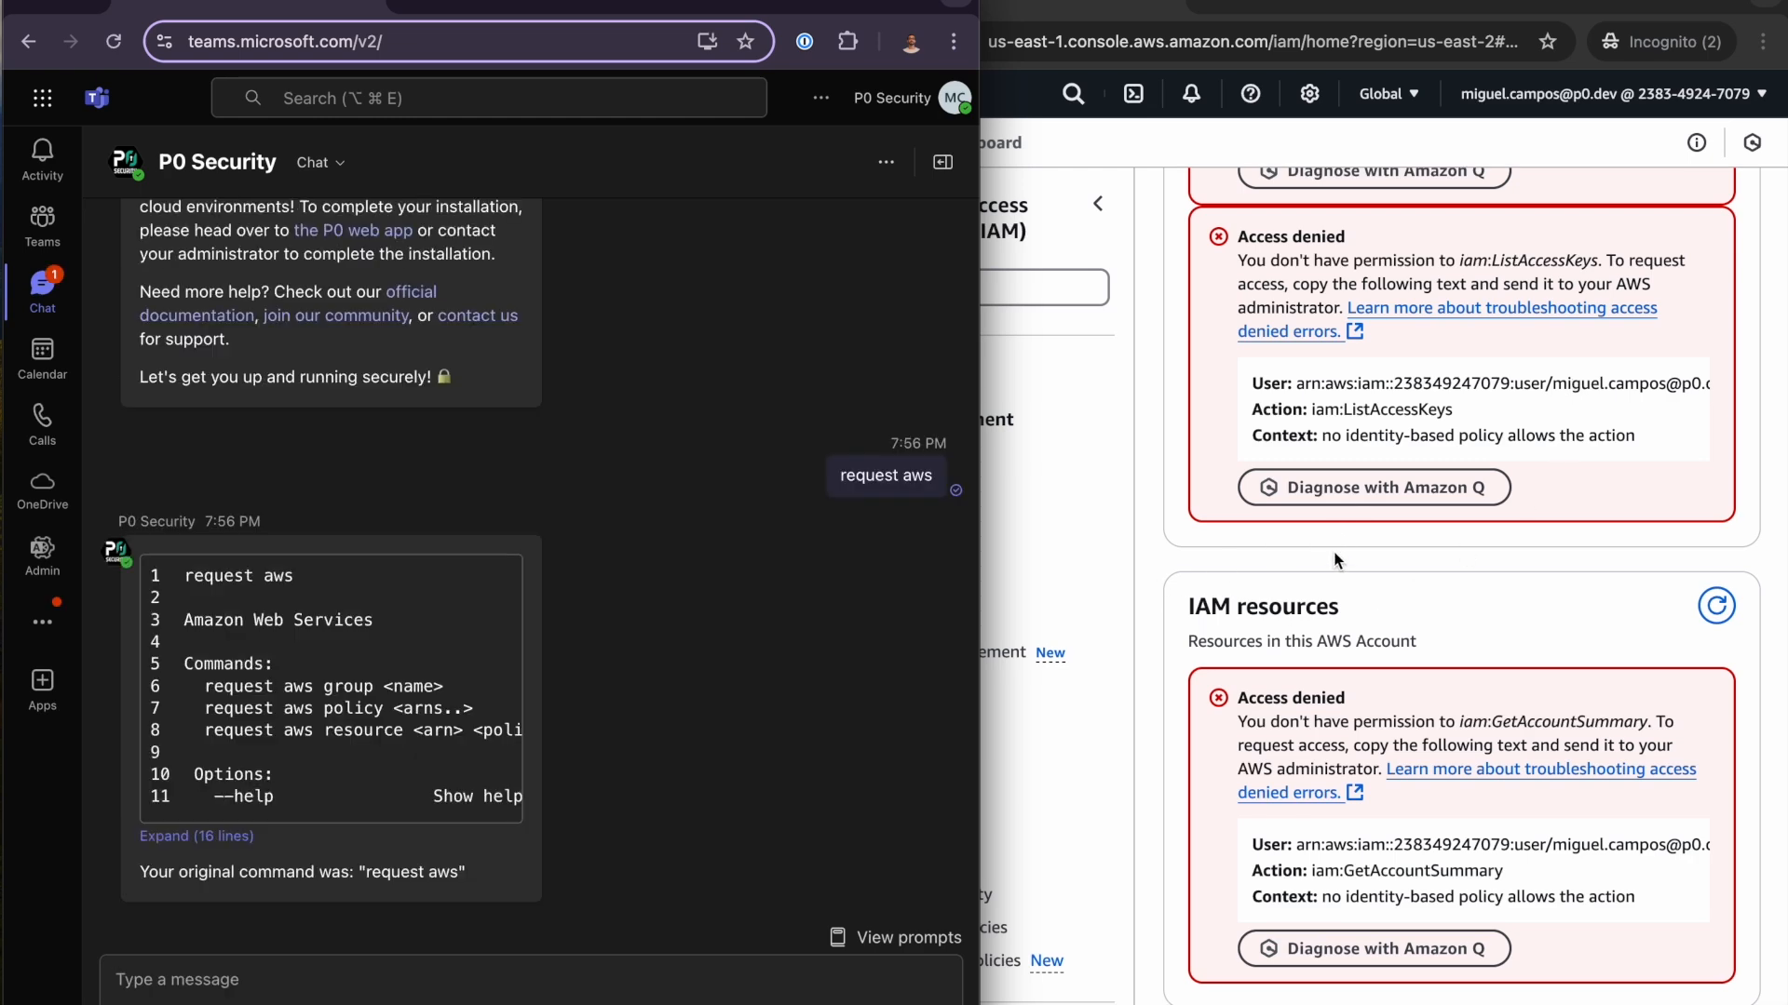
# - Send the bot the command "request aws policy", copied from its list of AWS request commands
pyautogui.click(1322, 535)
pyautogui.scroll(10, 1383, 519)
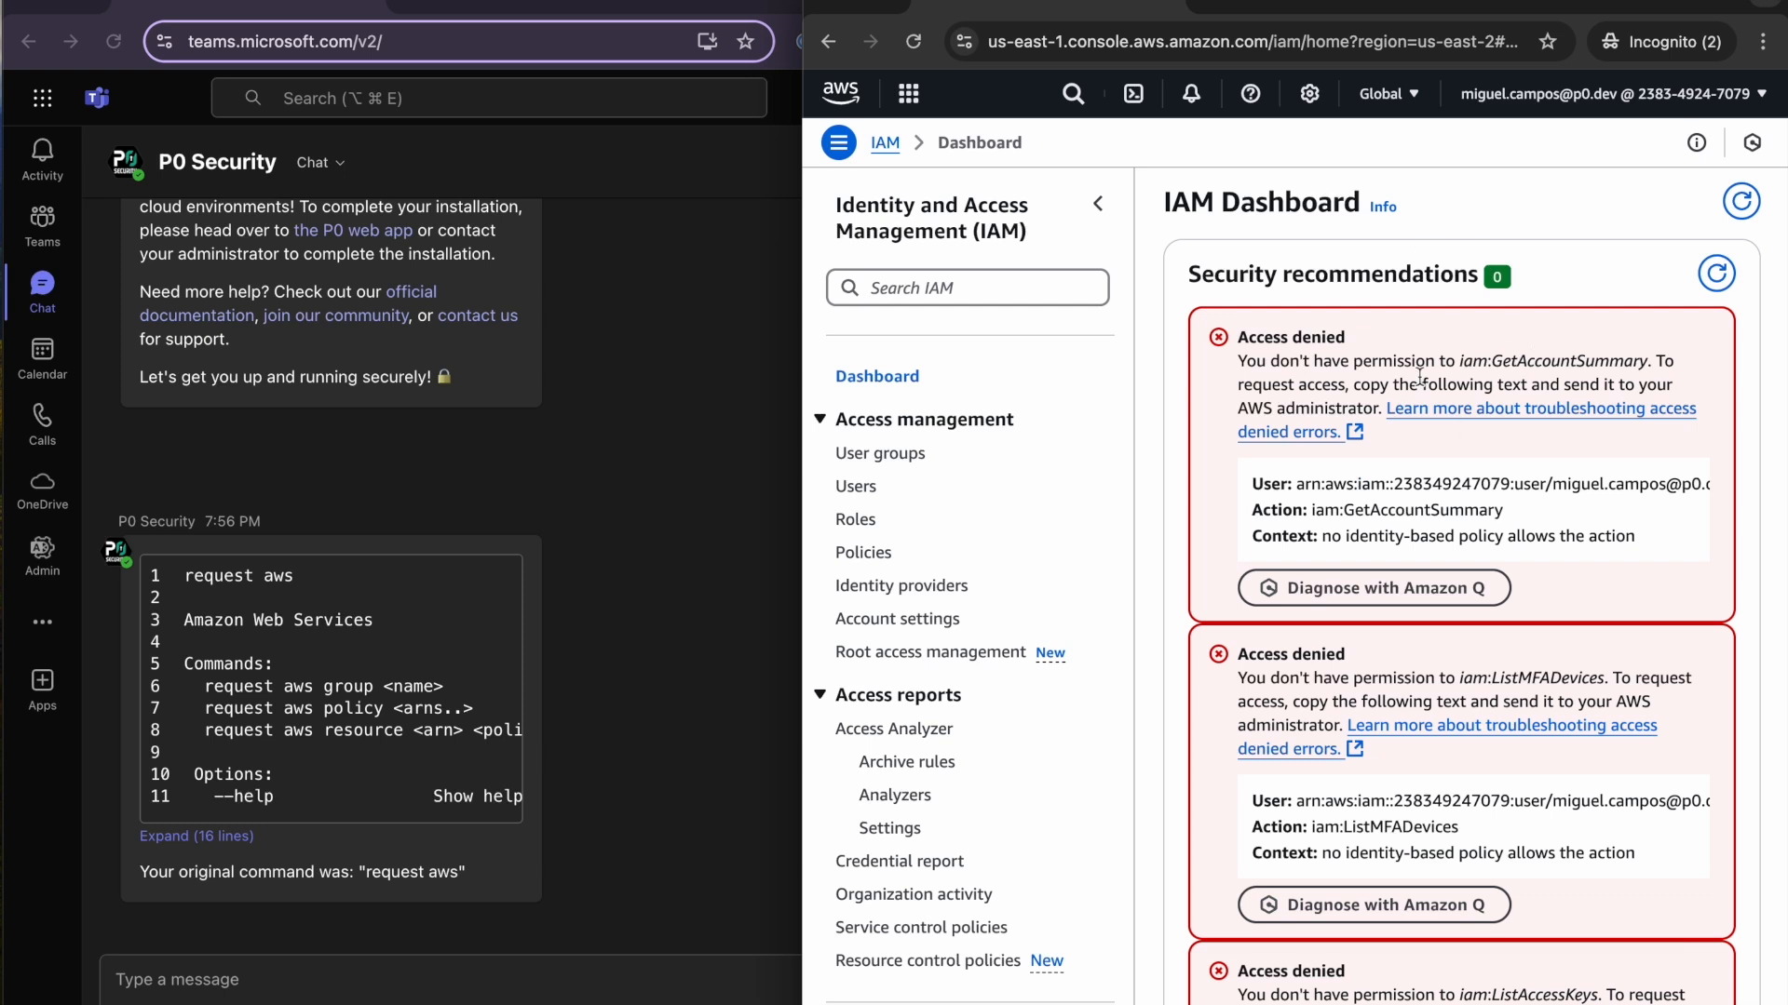
pyautogui.click(560, 845)
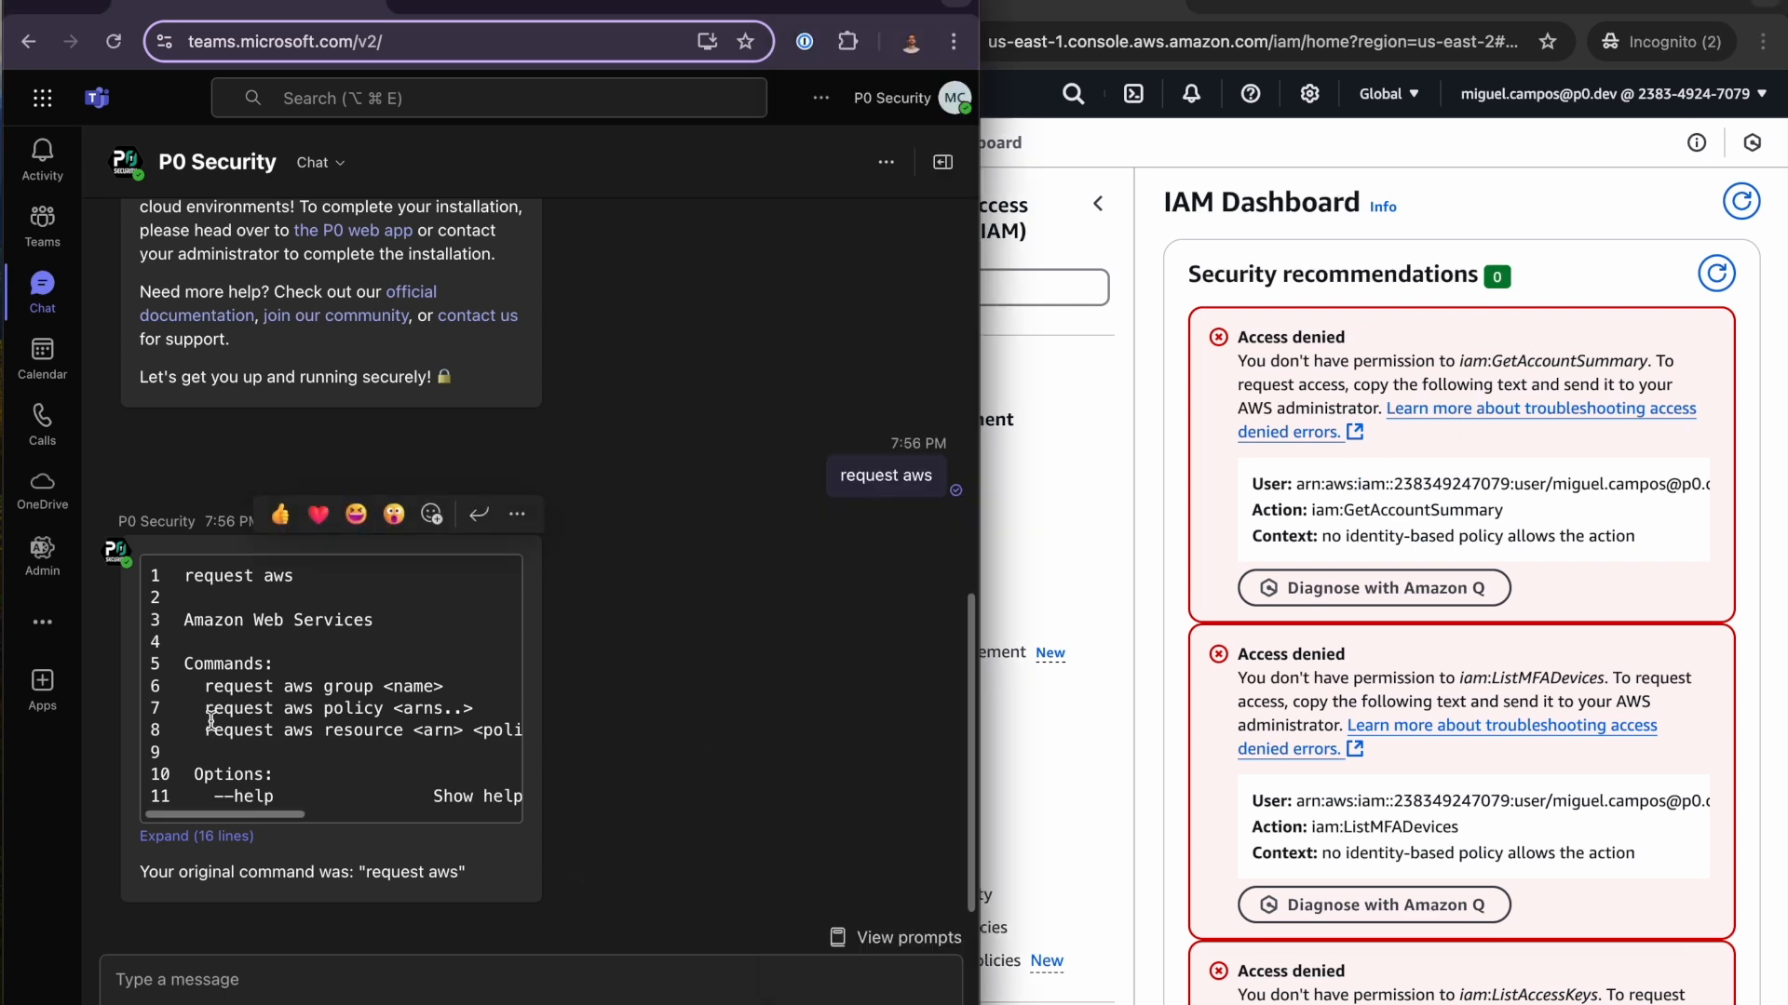
pyautogui.moveTo(205, 709); pyautogui.dragTo(387, 715)
pyautogui.press('super+c')
pyautogui.click(527, 995)
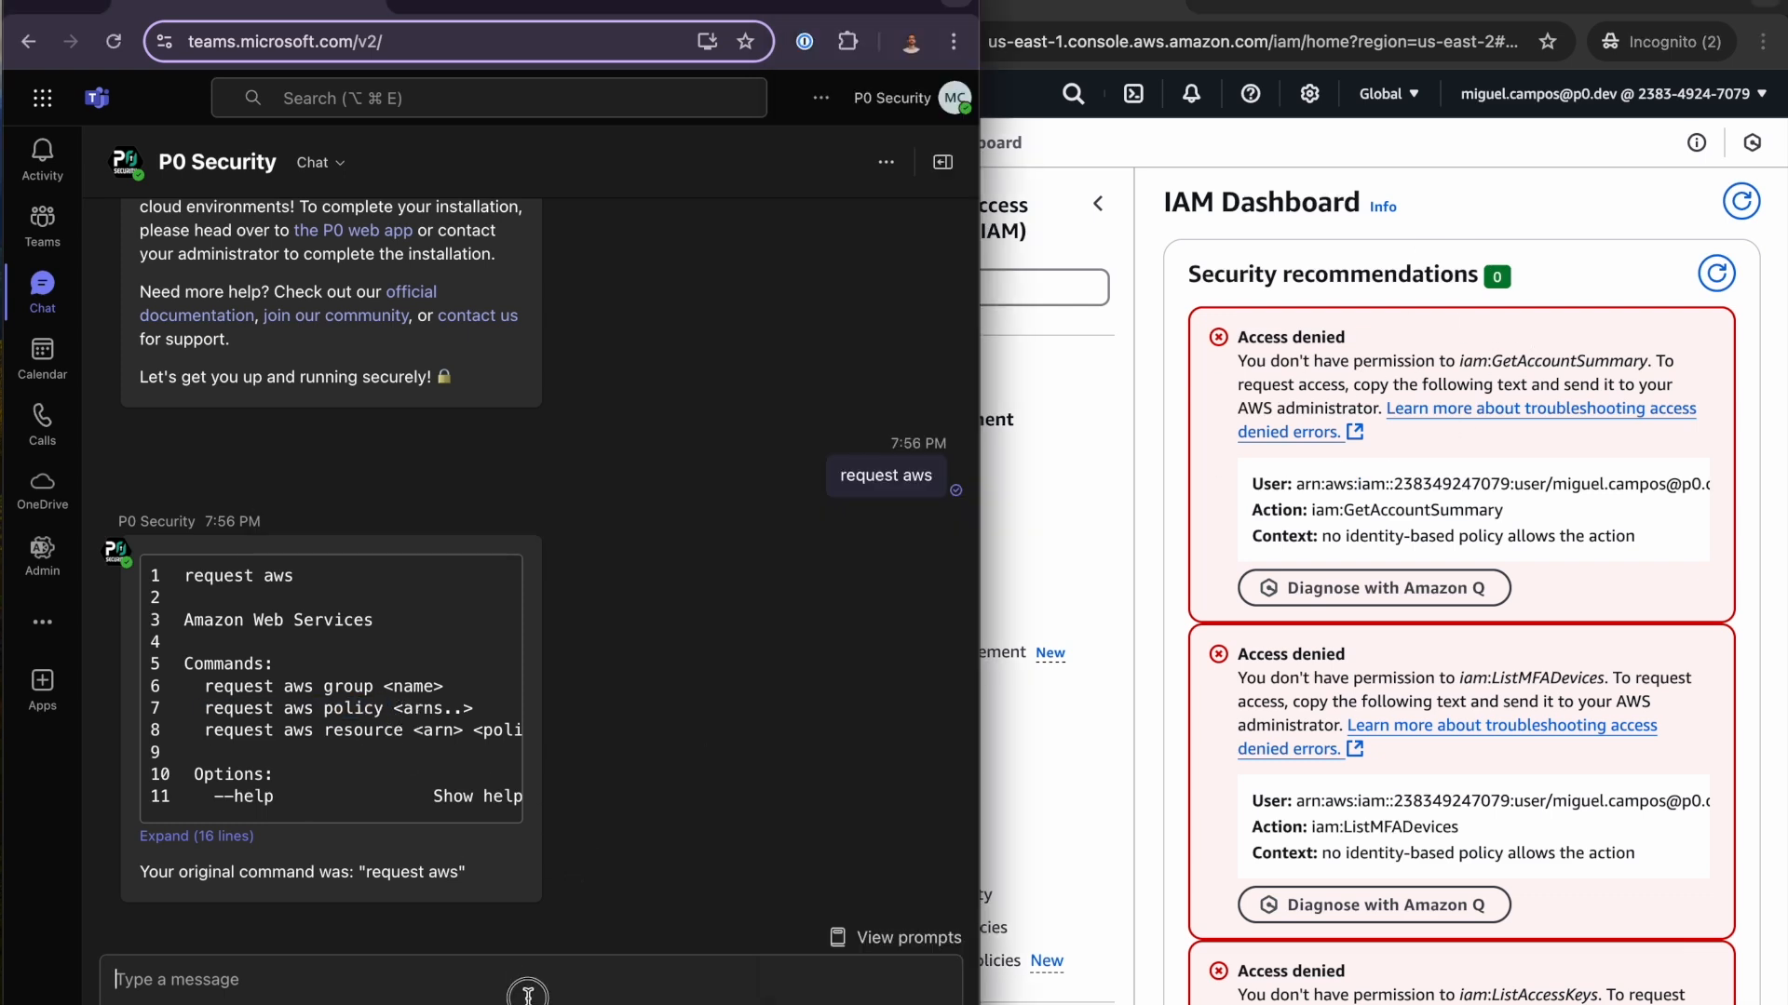
pyautogui.press('super+v')
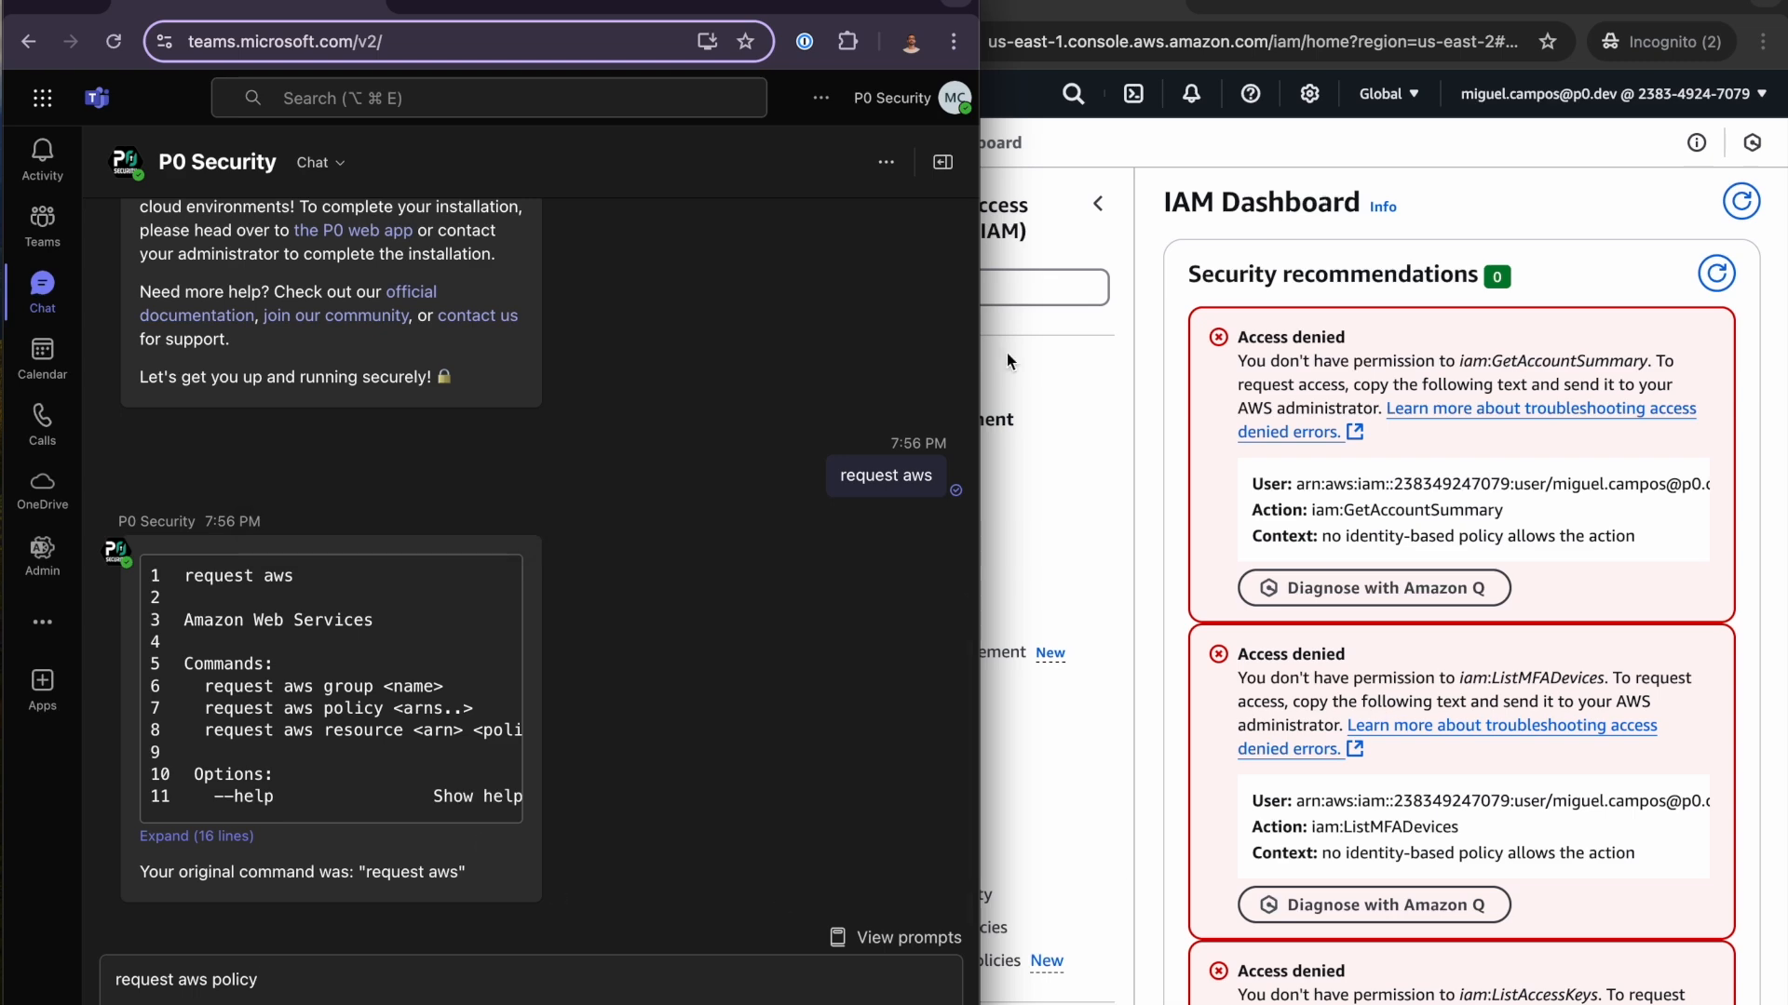
pyautogui.press('Return')
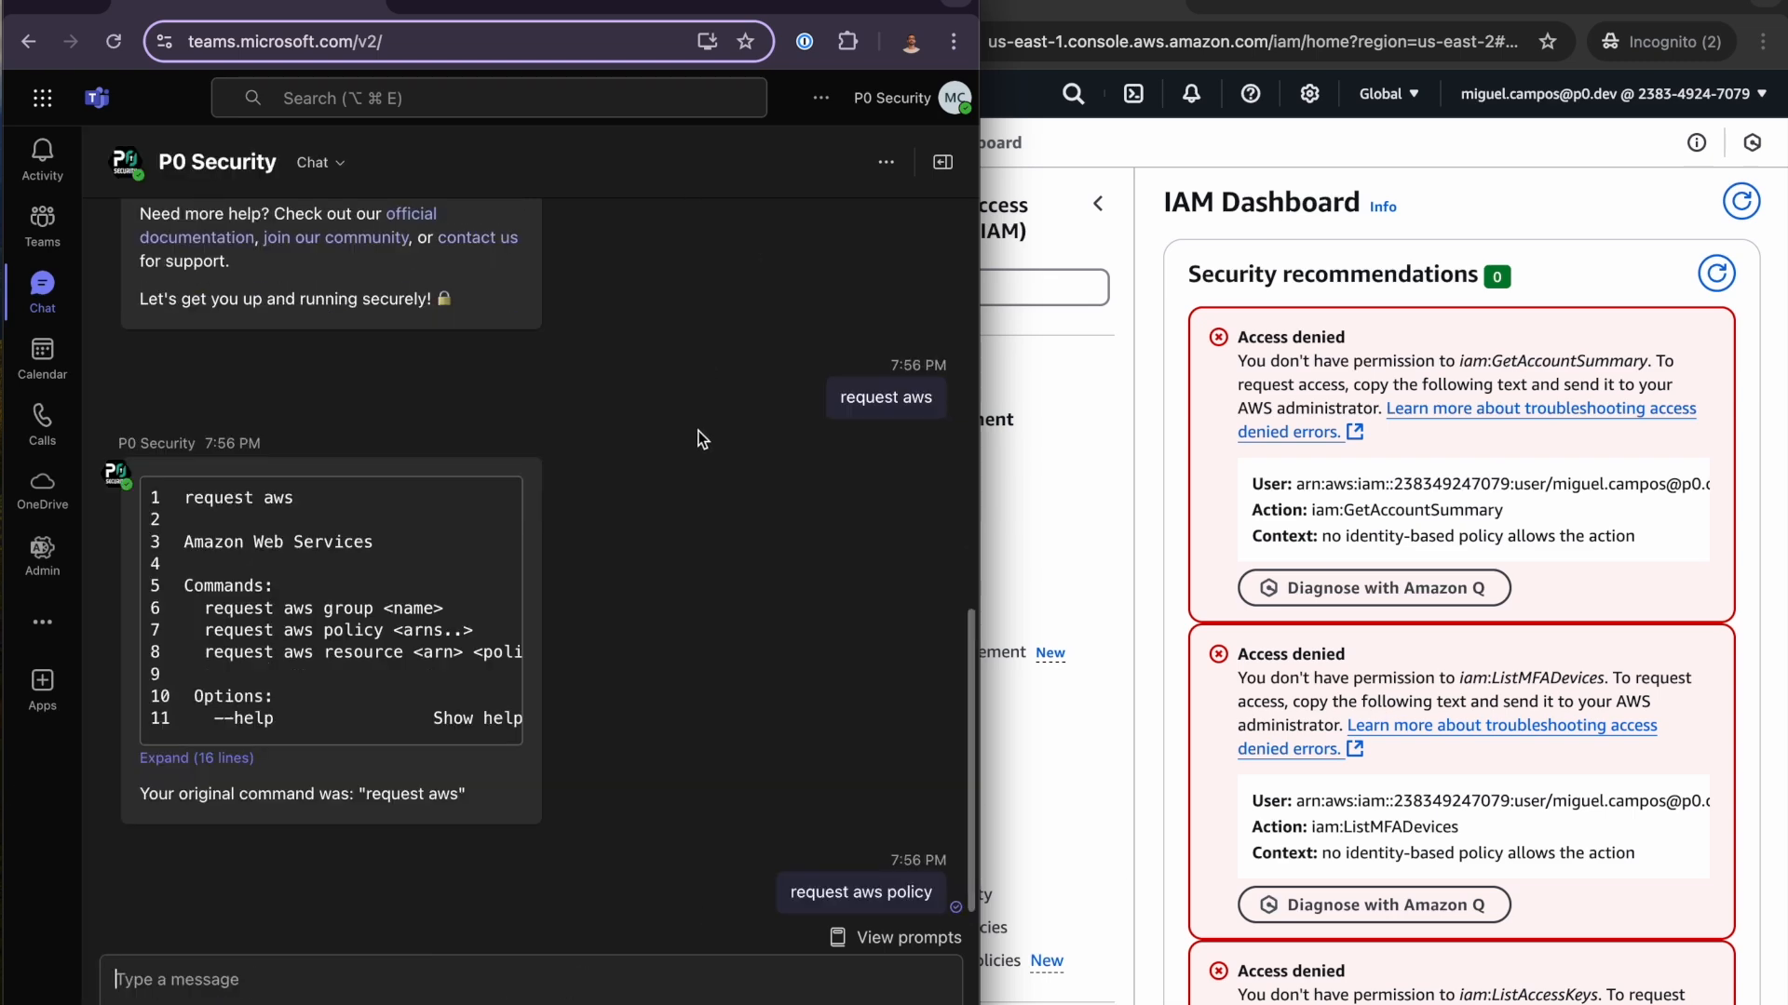
# - Fill in the access request with the reason "need to give a customer demo", a 1 hour duration and the AWS account, and continue
pyautogui.click(351, 738)
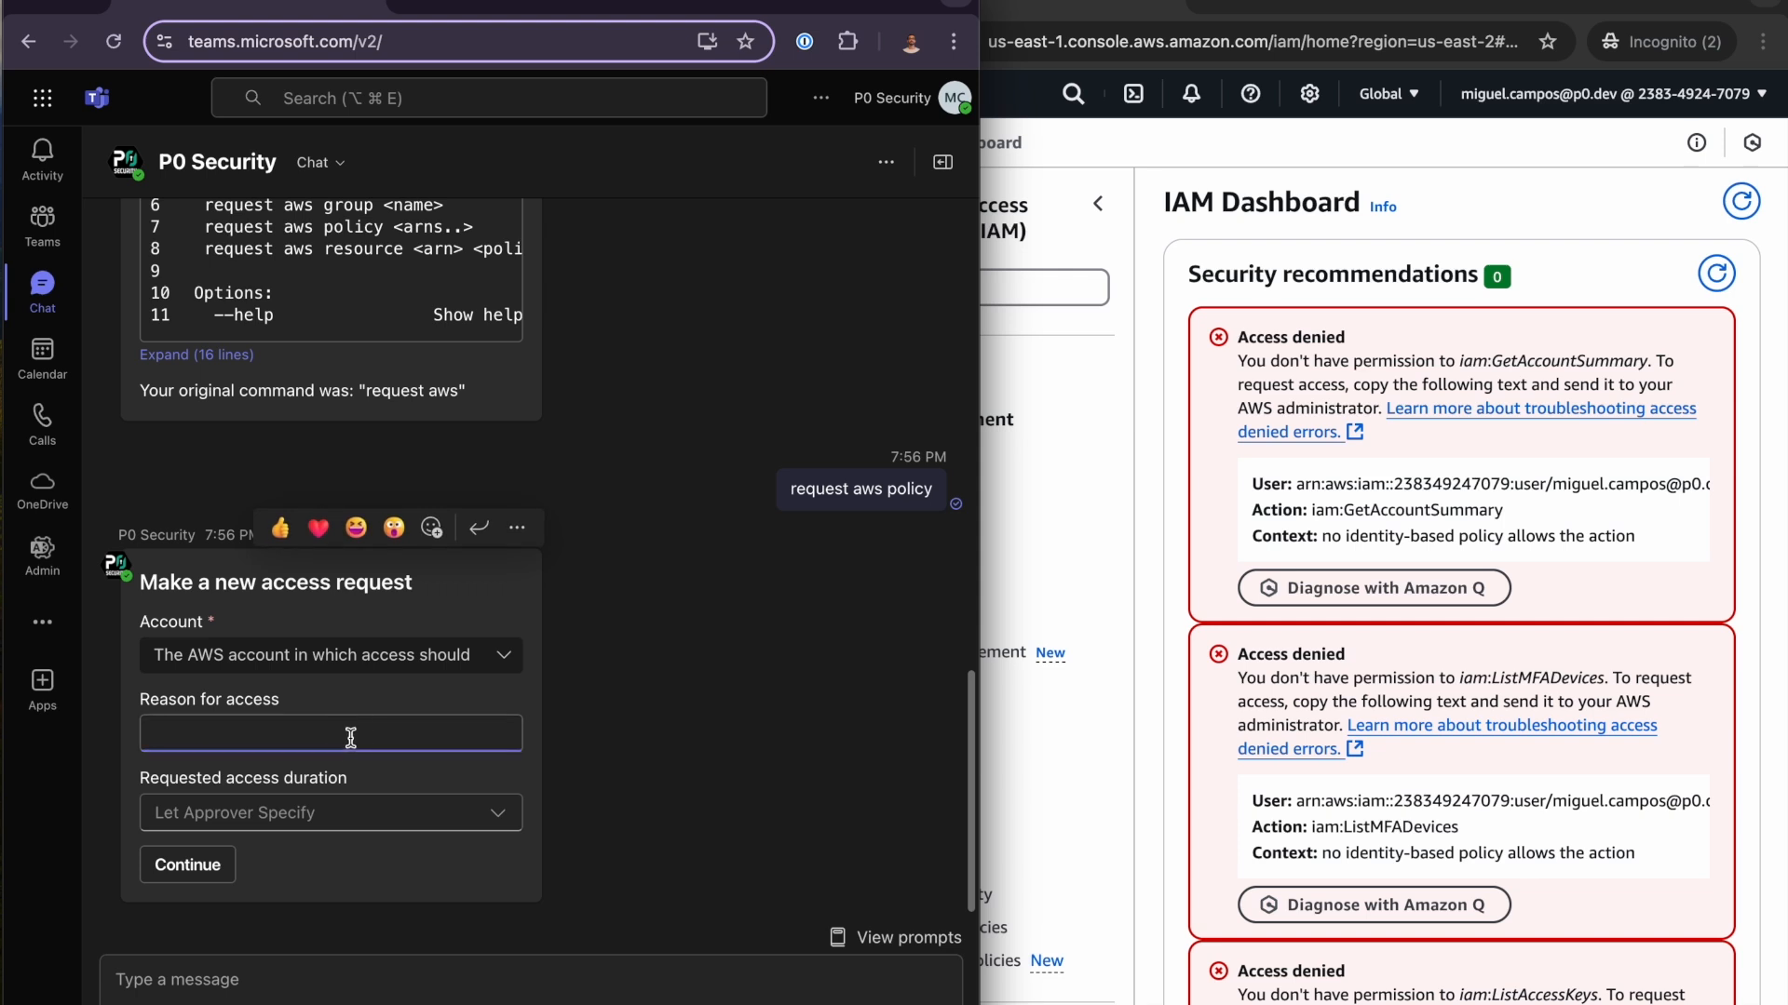
pyautogui.write('a customer demo')
pyautogui.press('Tab')
pyautogui.click(412, 843)
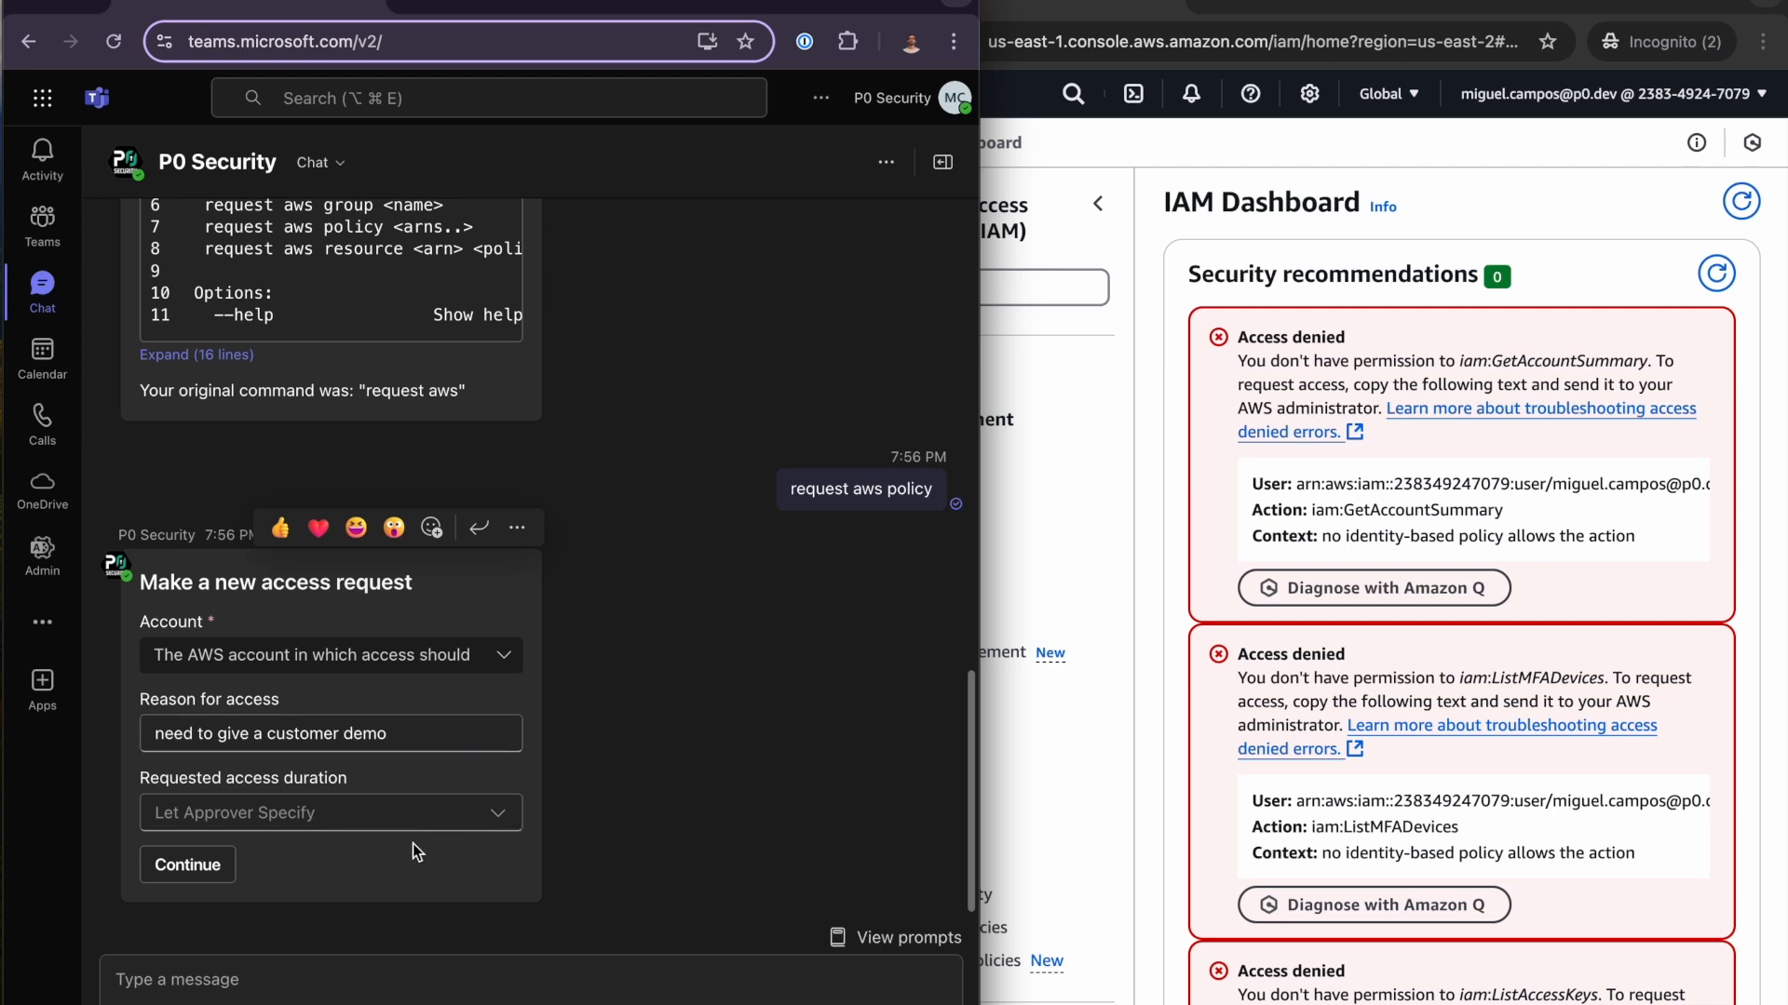
pyautogui.click(412, 814)
pyautogui.click(409, 899)
pyautogui.click(504, 657)
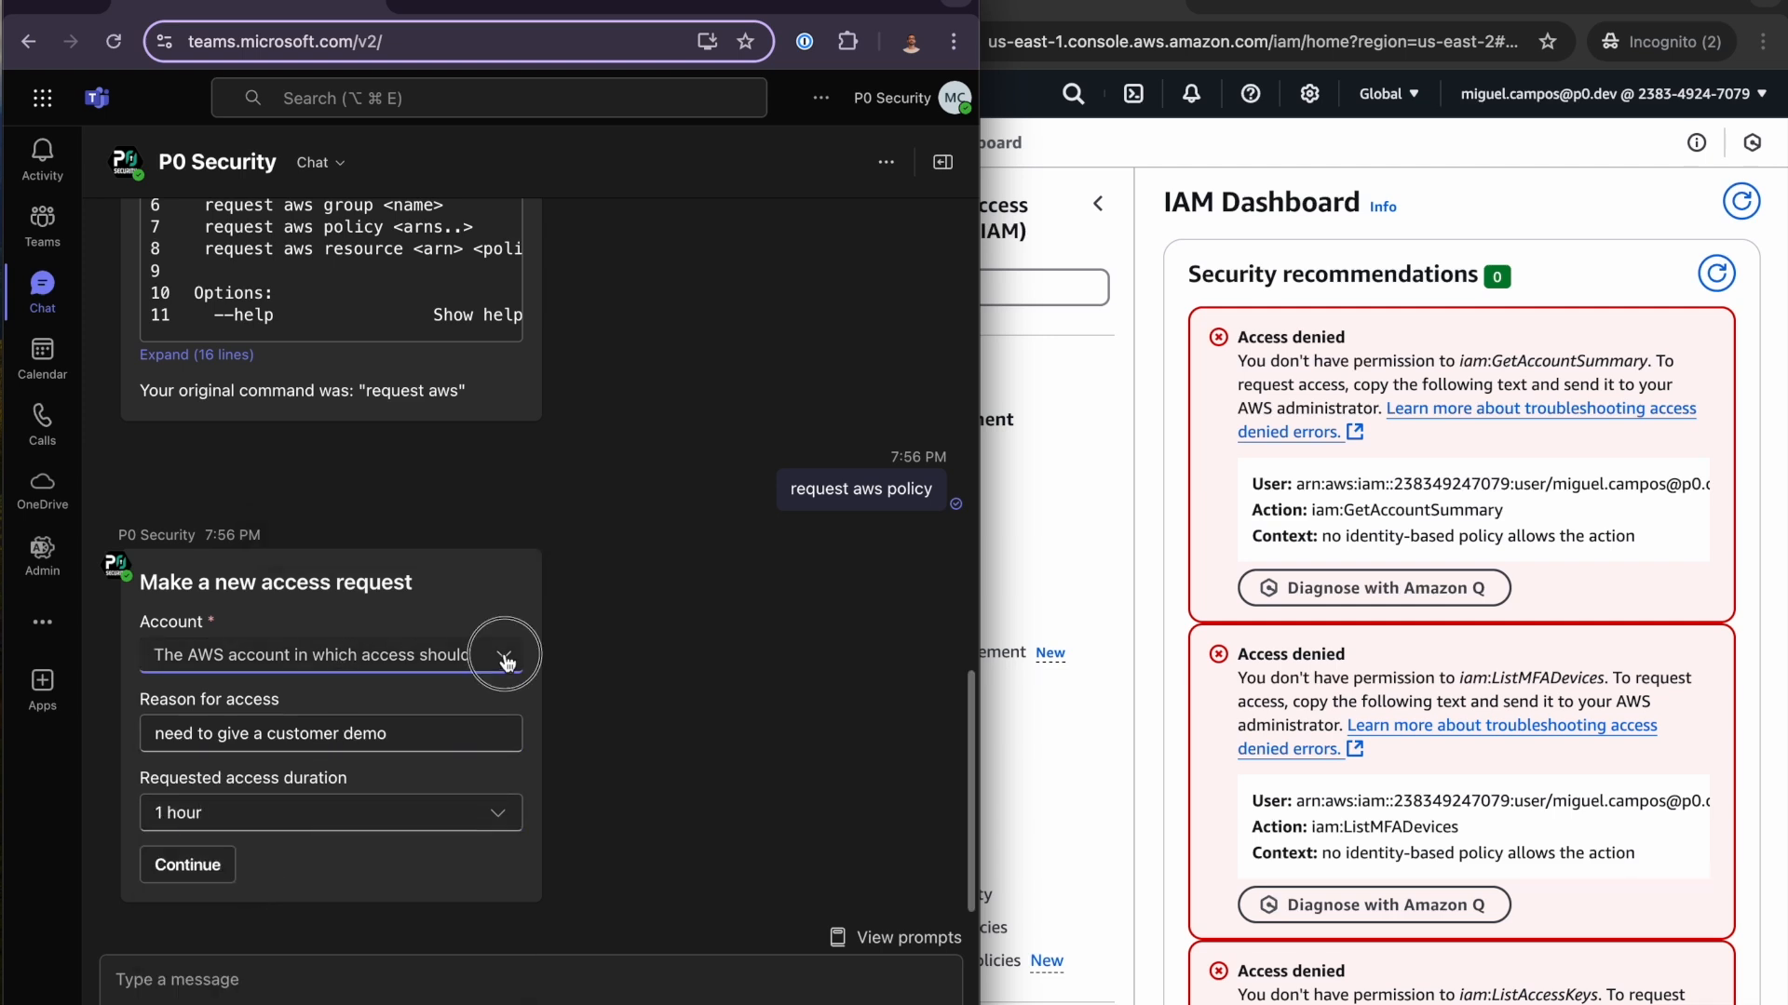
pyautogui.click(260, 697)
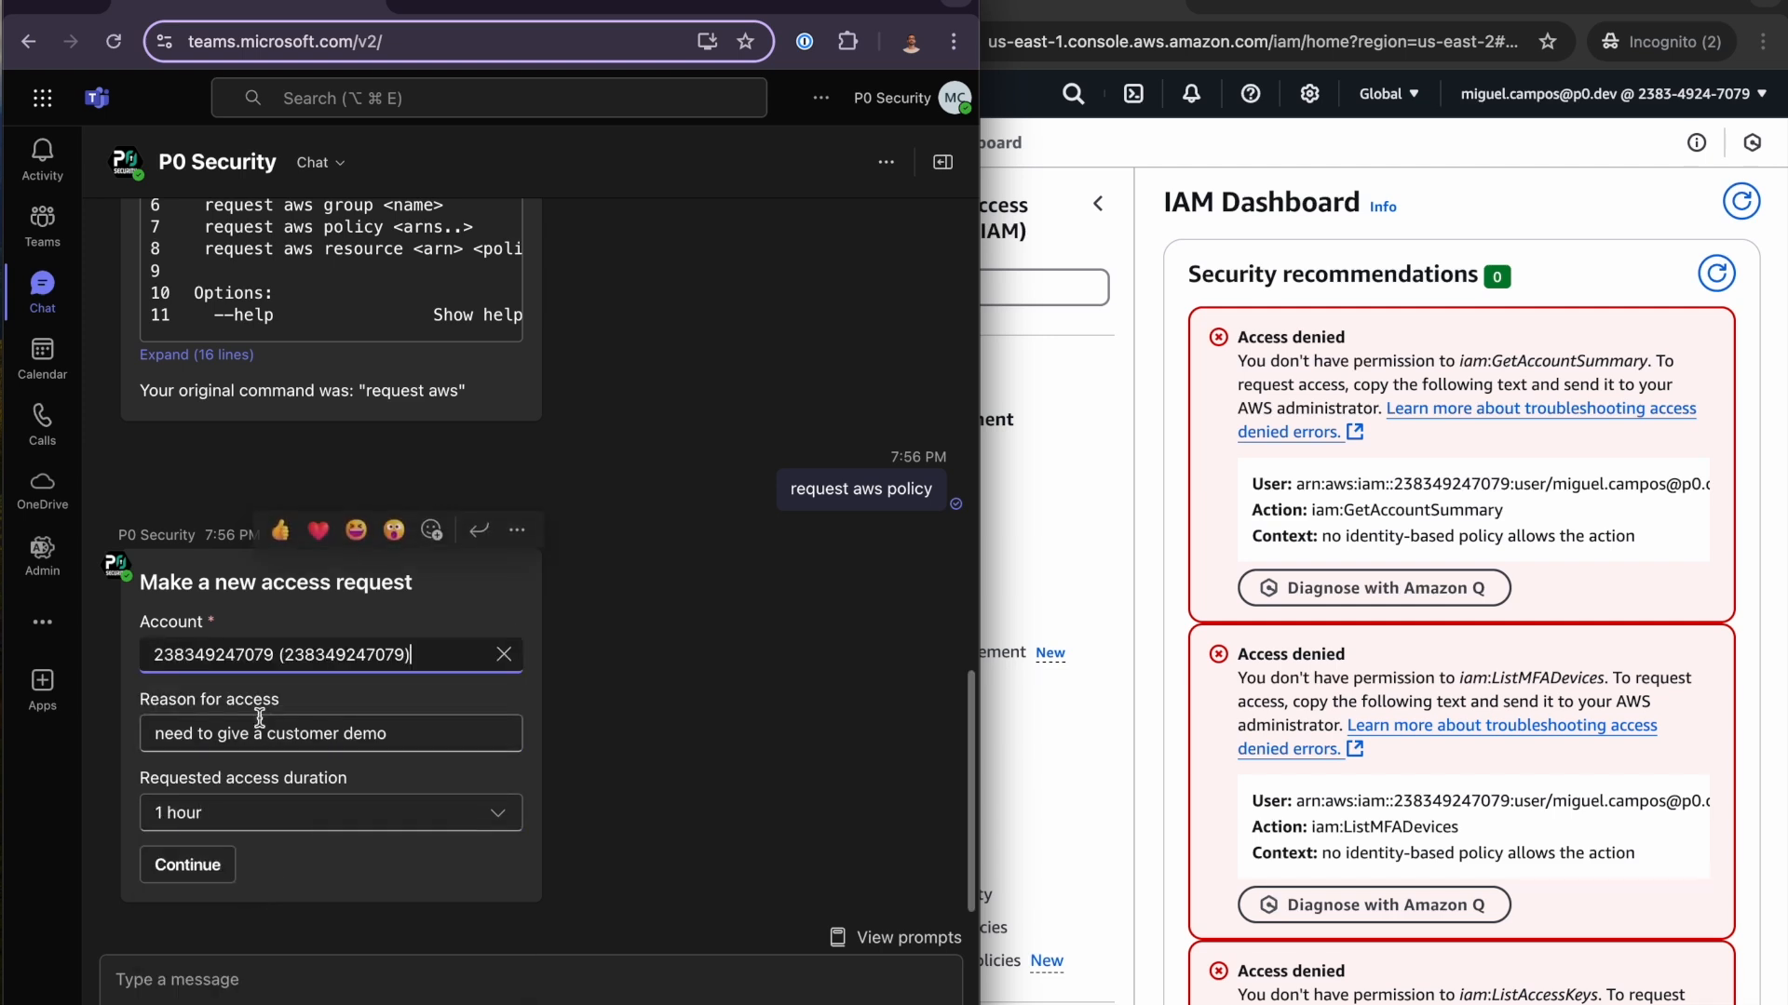
pyautogui.click(213, 866)
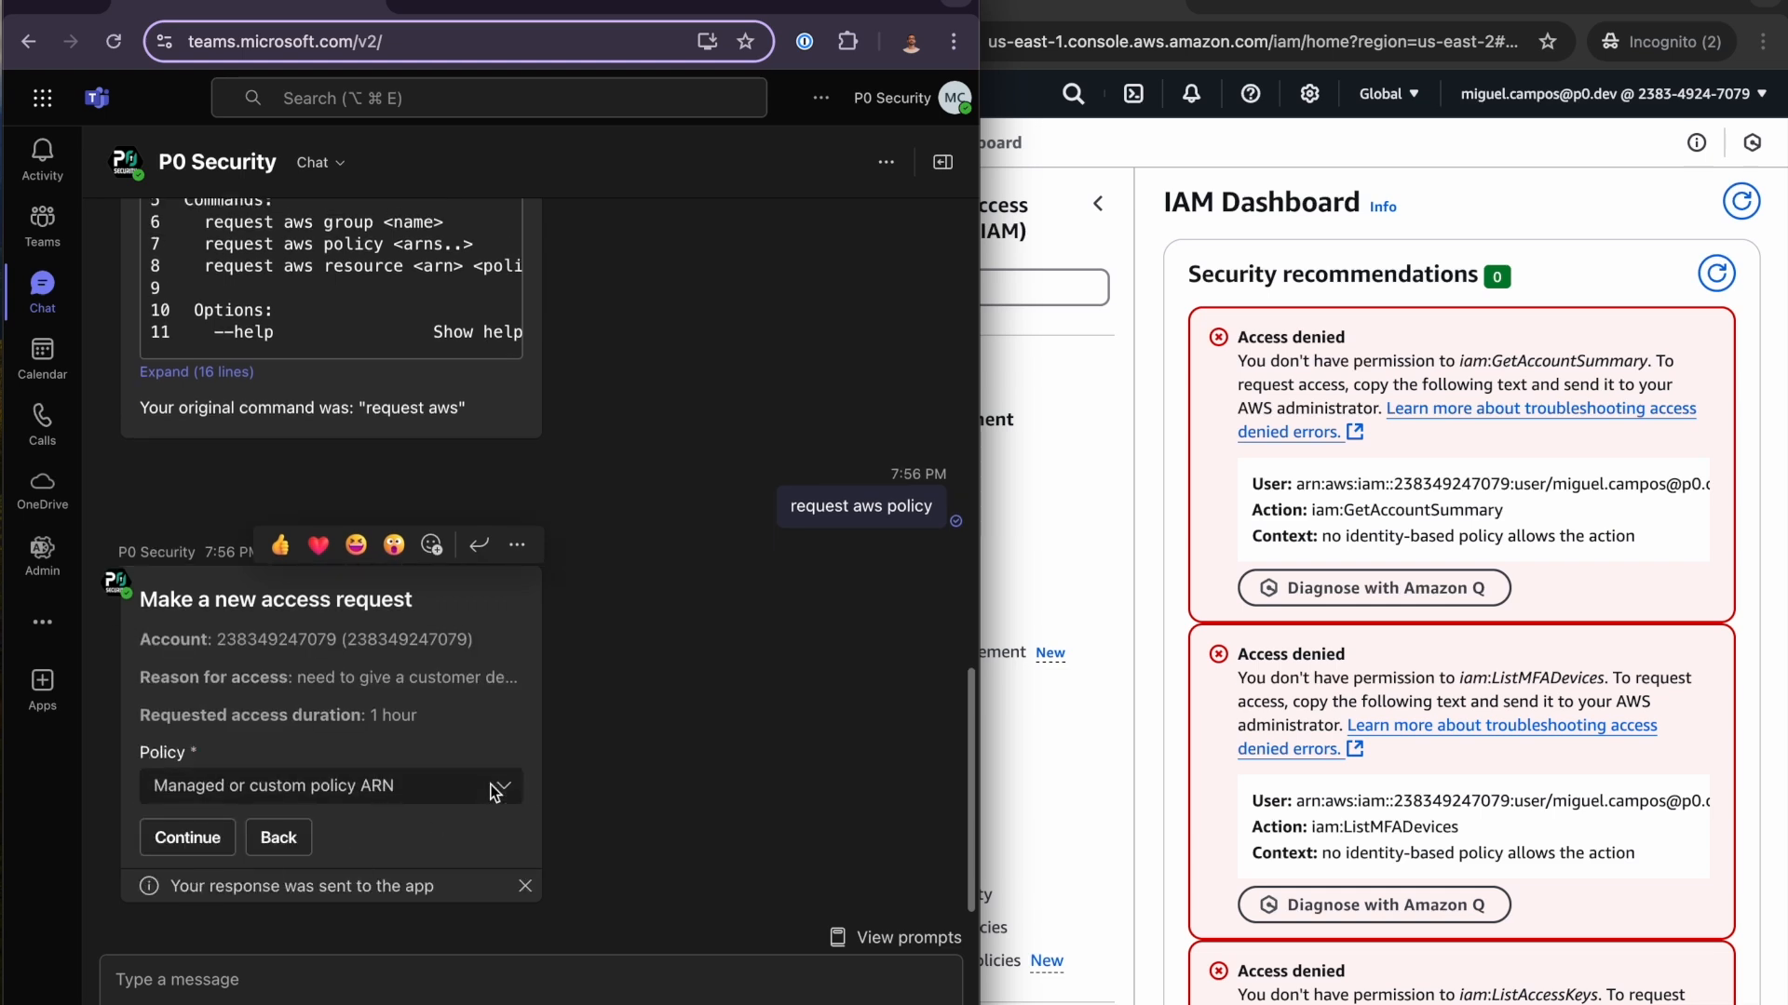
# - Choose the AdministratorAccess policy for the access request and submit it
pyautogui.click(495, 792)
pyautogui.write('admin')
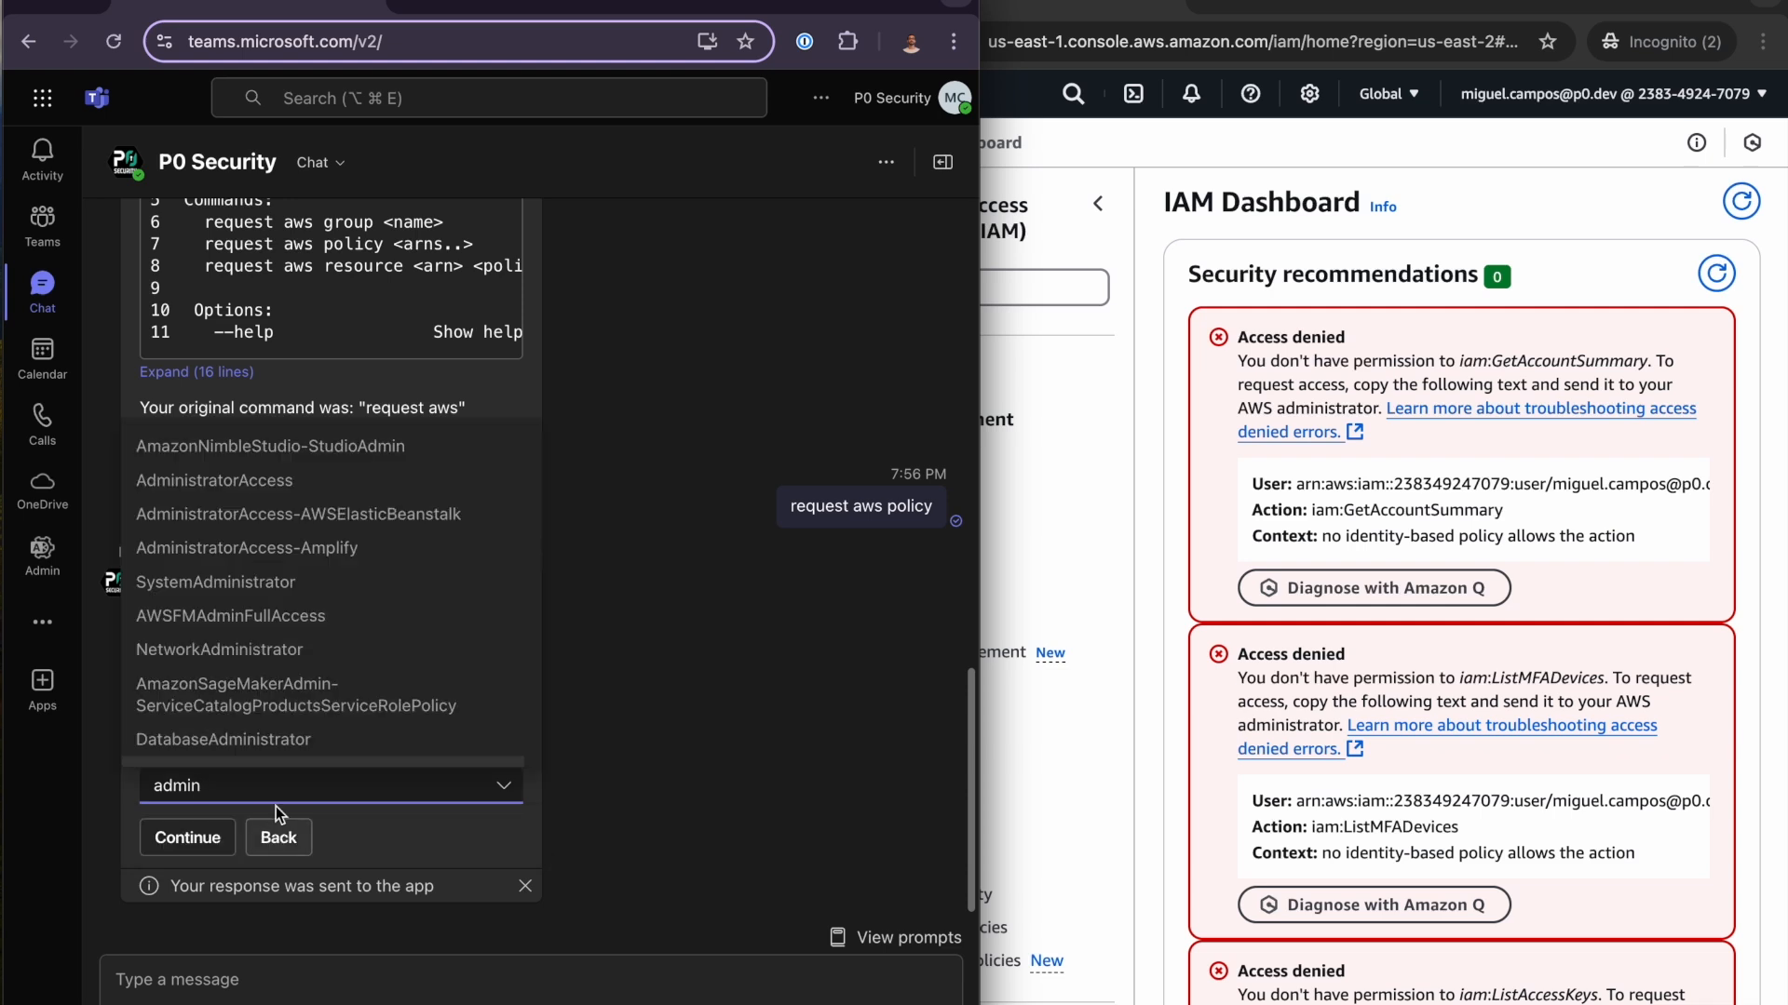
pyautogui.click(259, 480)
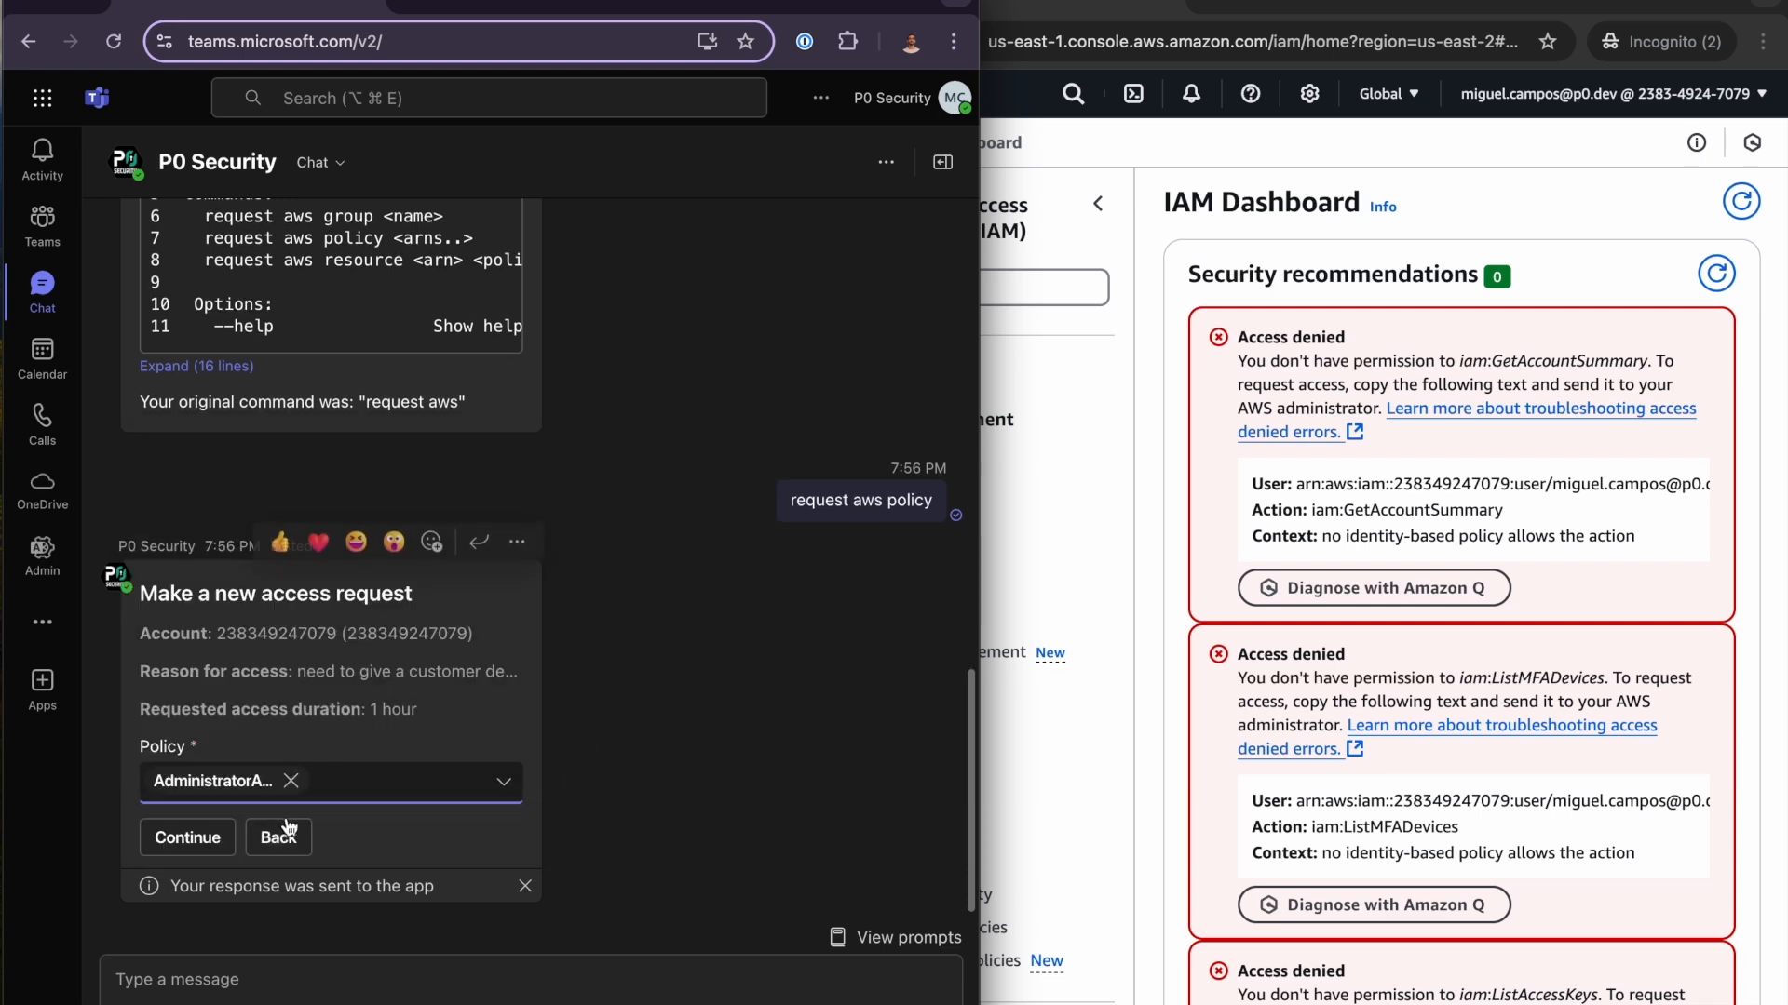
pyautogui.click(199, 838)
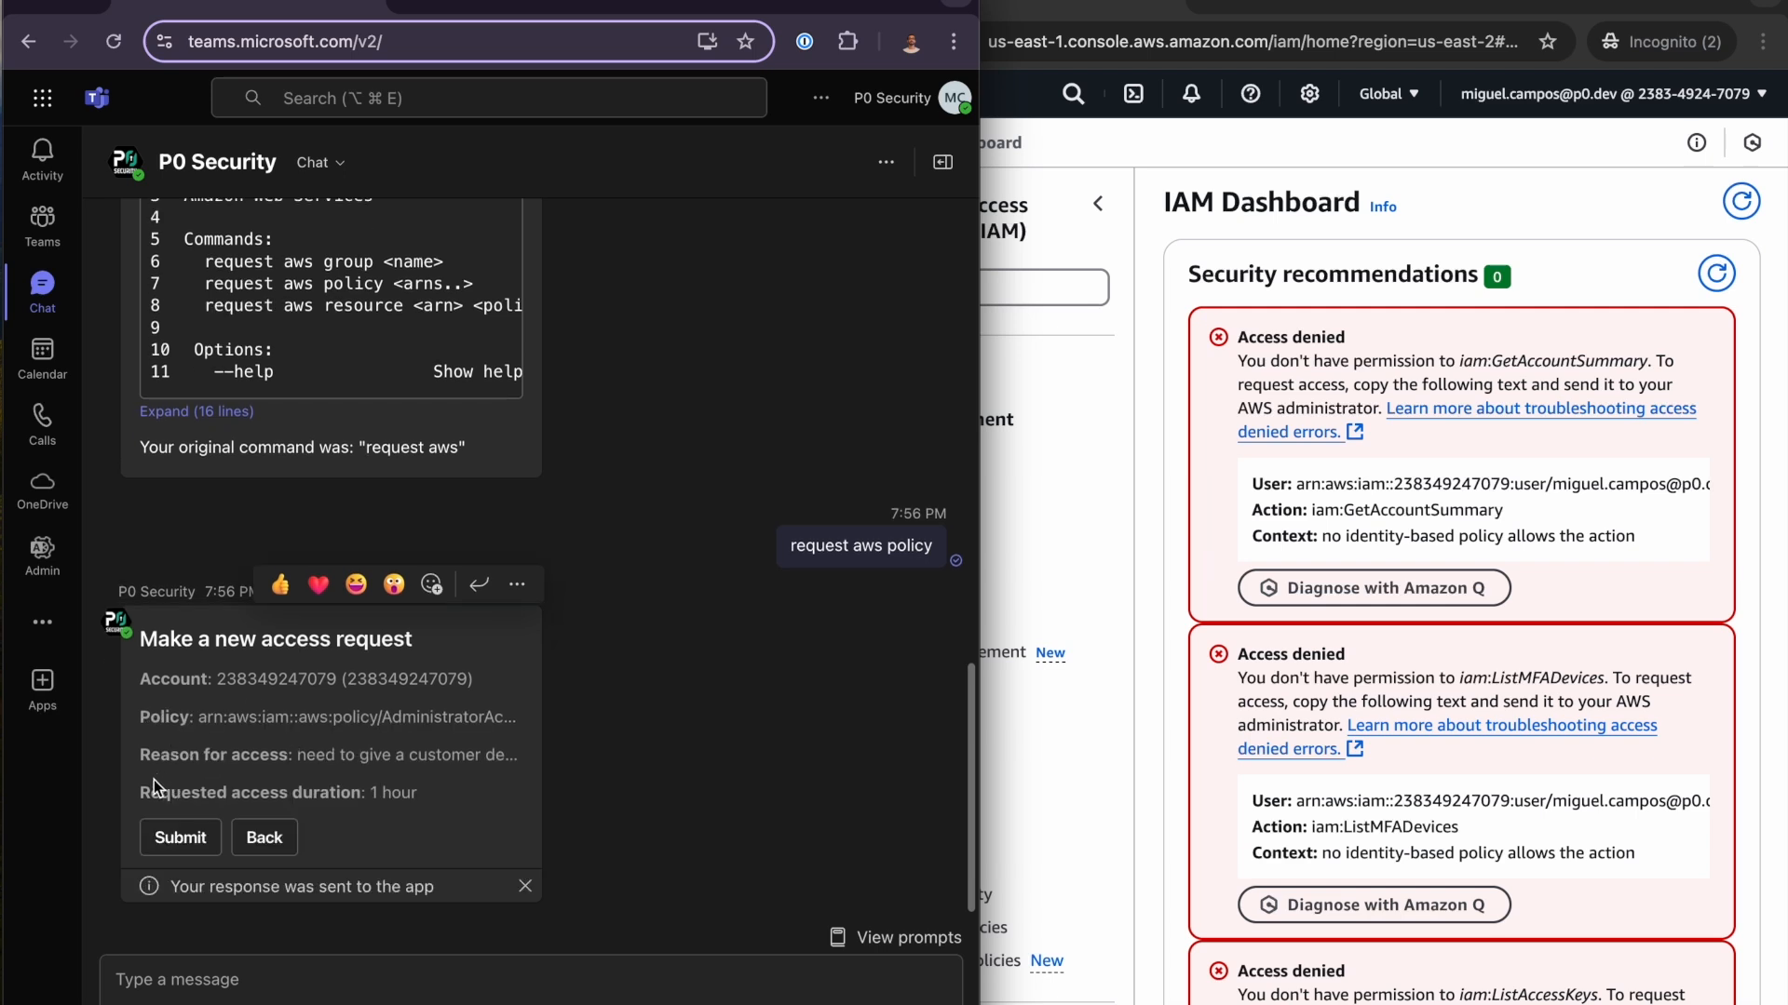
pyautogui.click(156, 849)
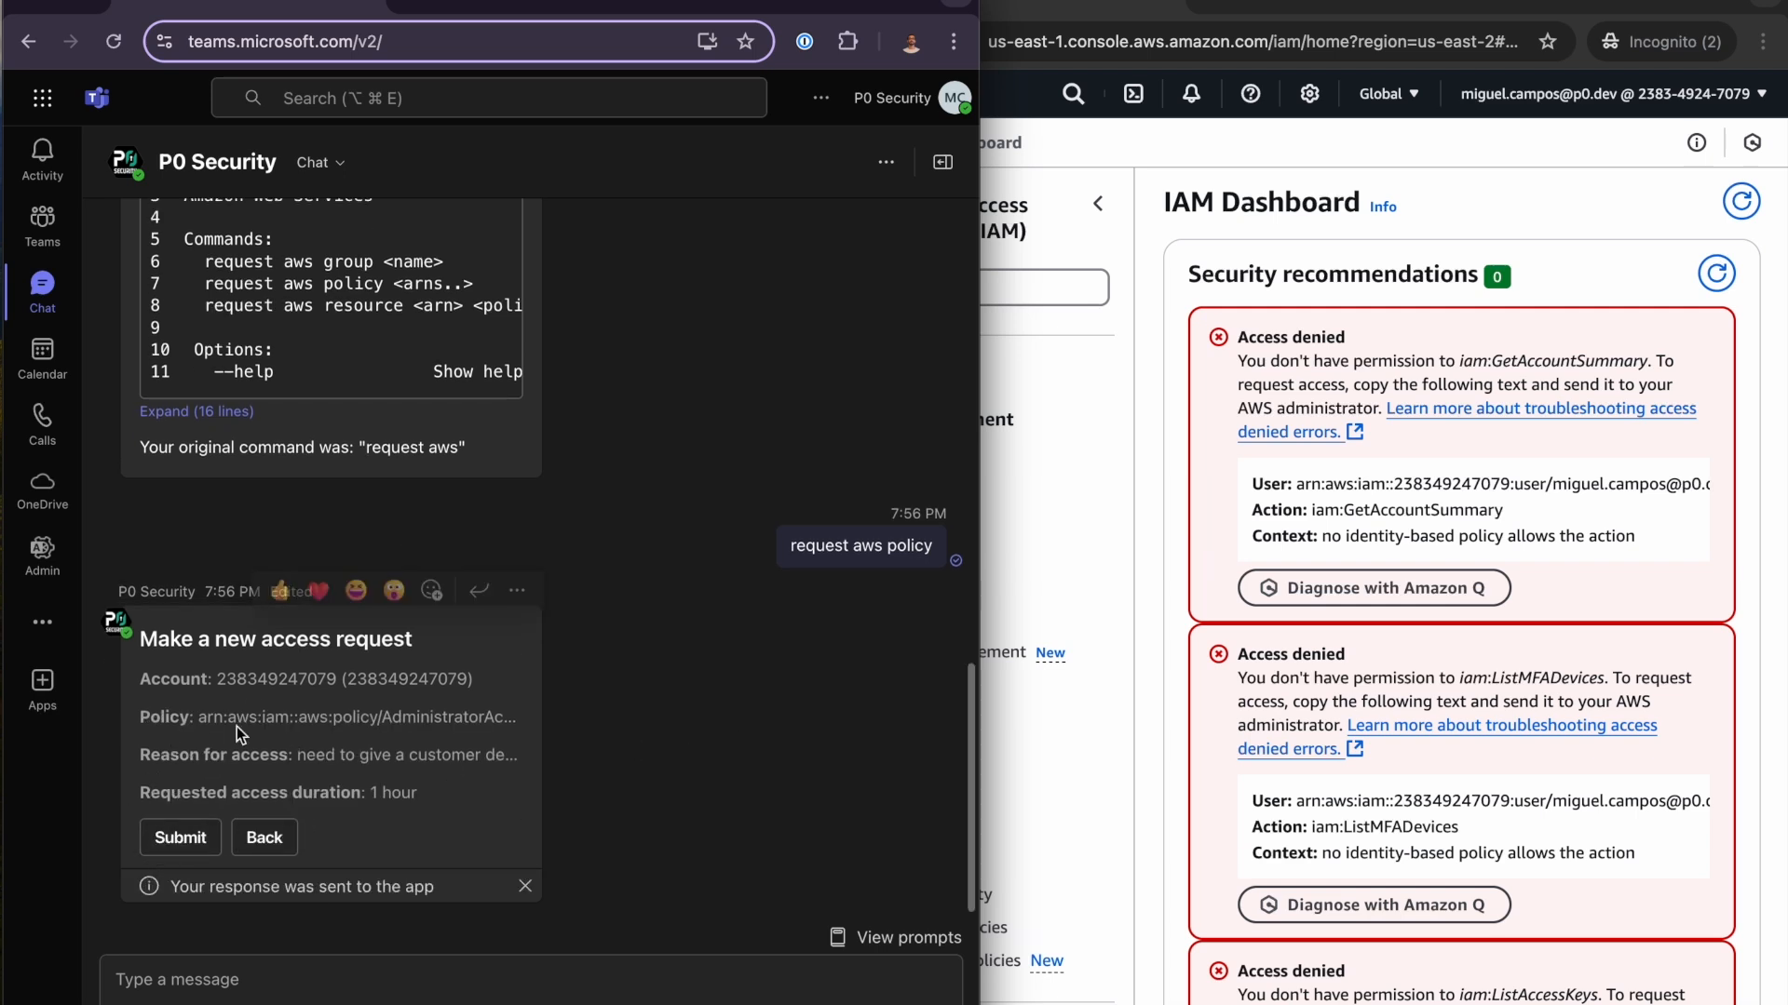
# - Submit the summarized AWS access request and open the Teams channel where P0 Security posted its mention
pyautogui.click(187, 847)
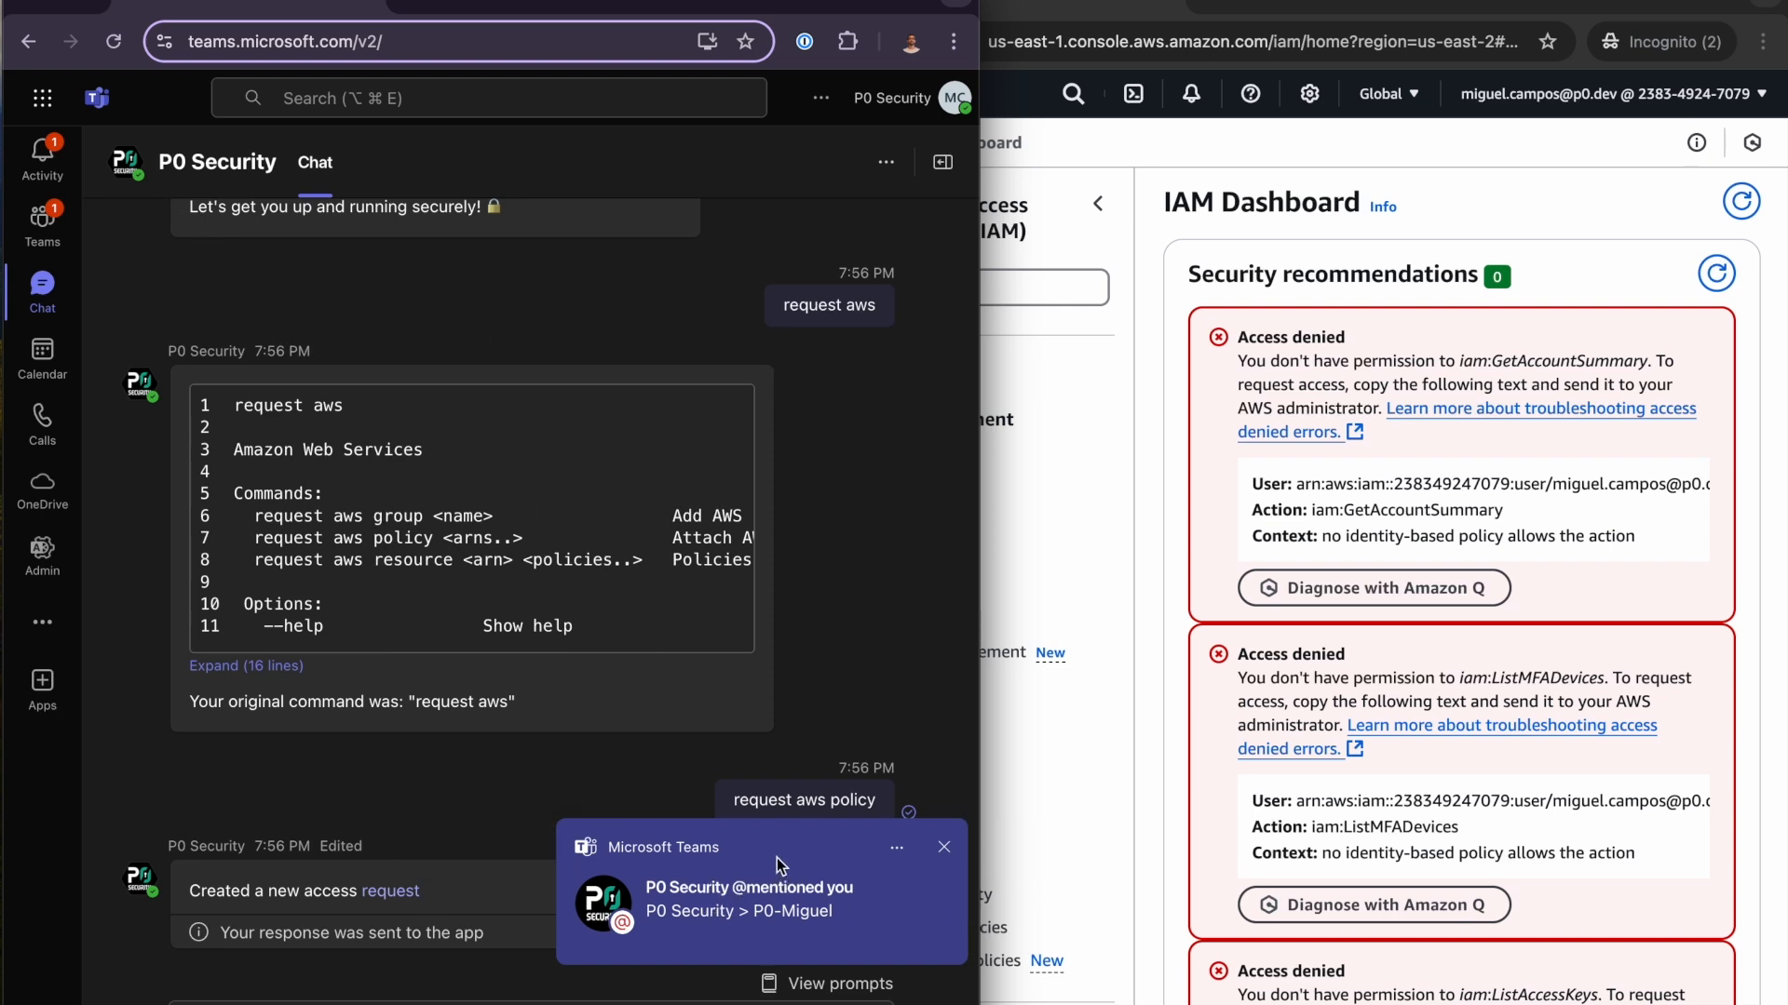
pyautogui.moveTo(57, 177)
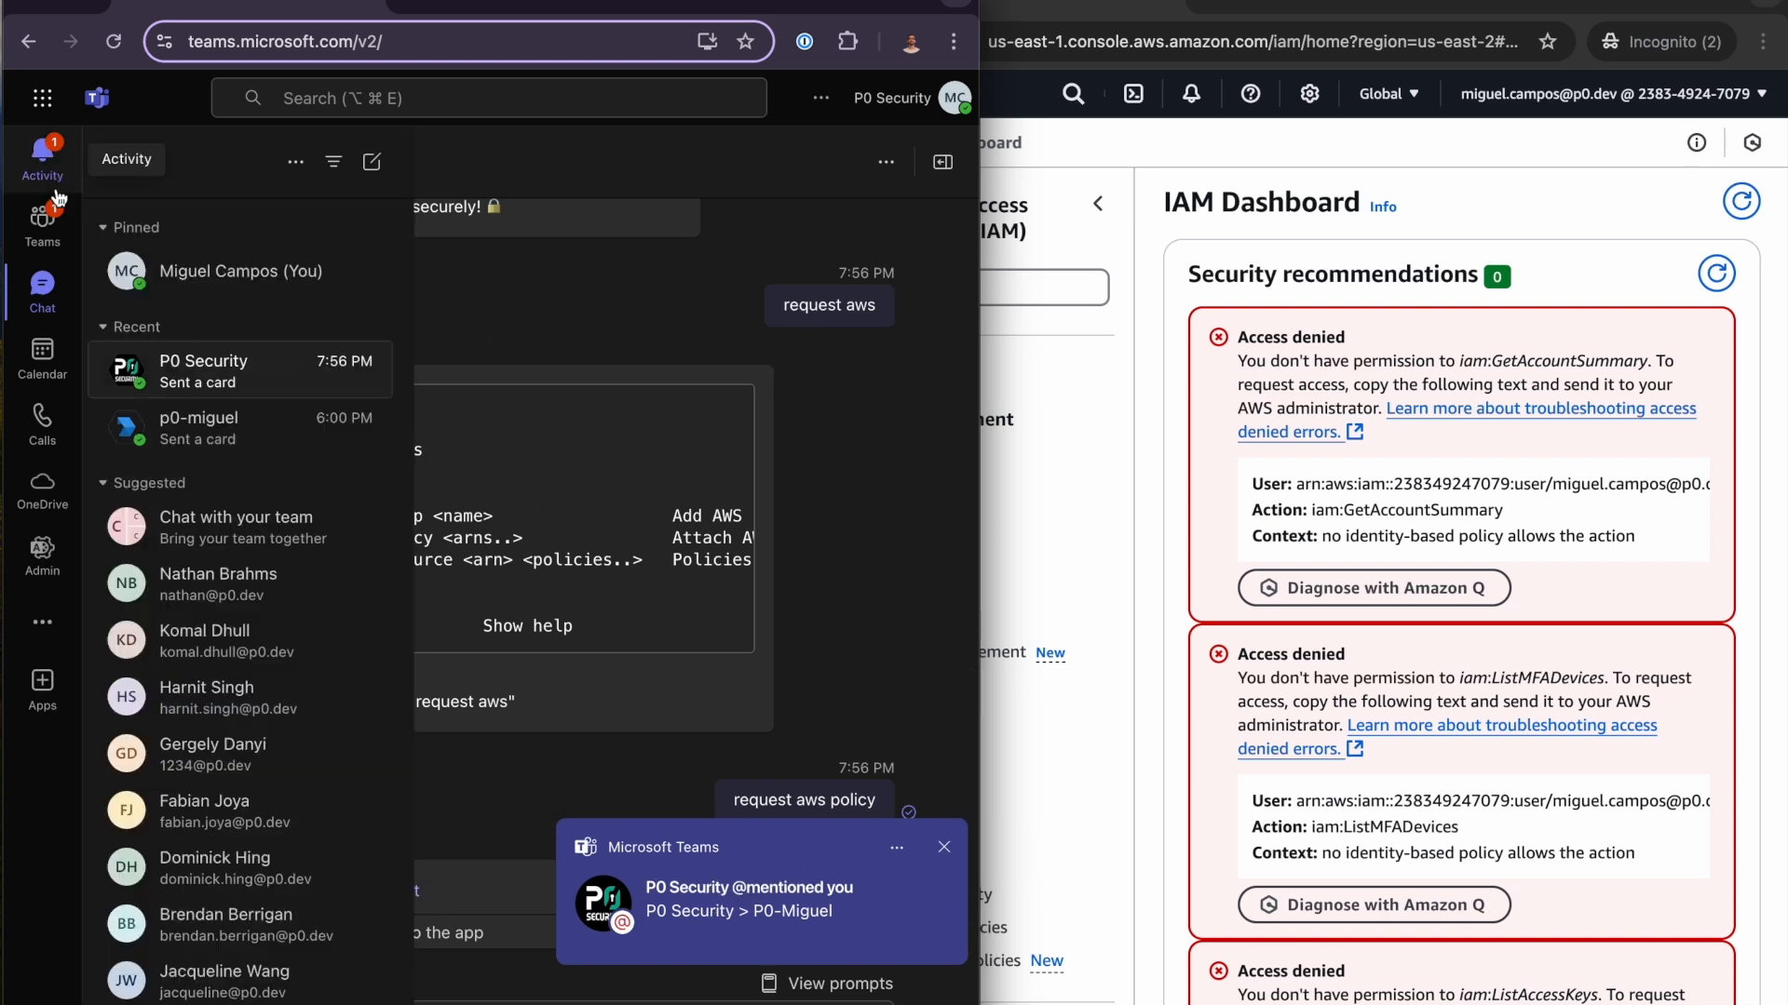
pyautogui.click(42, 222)
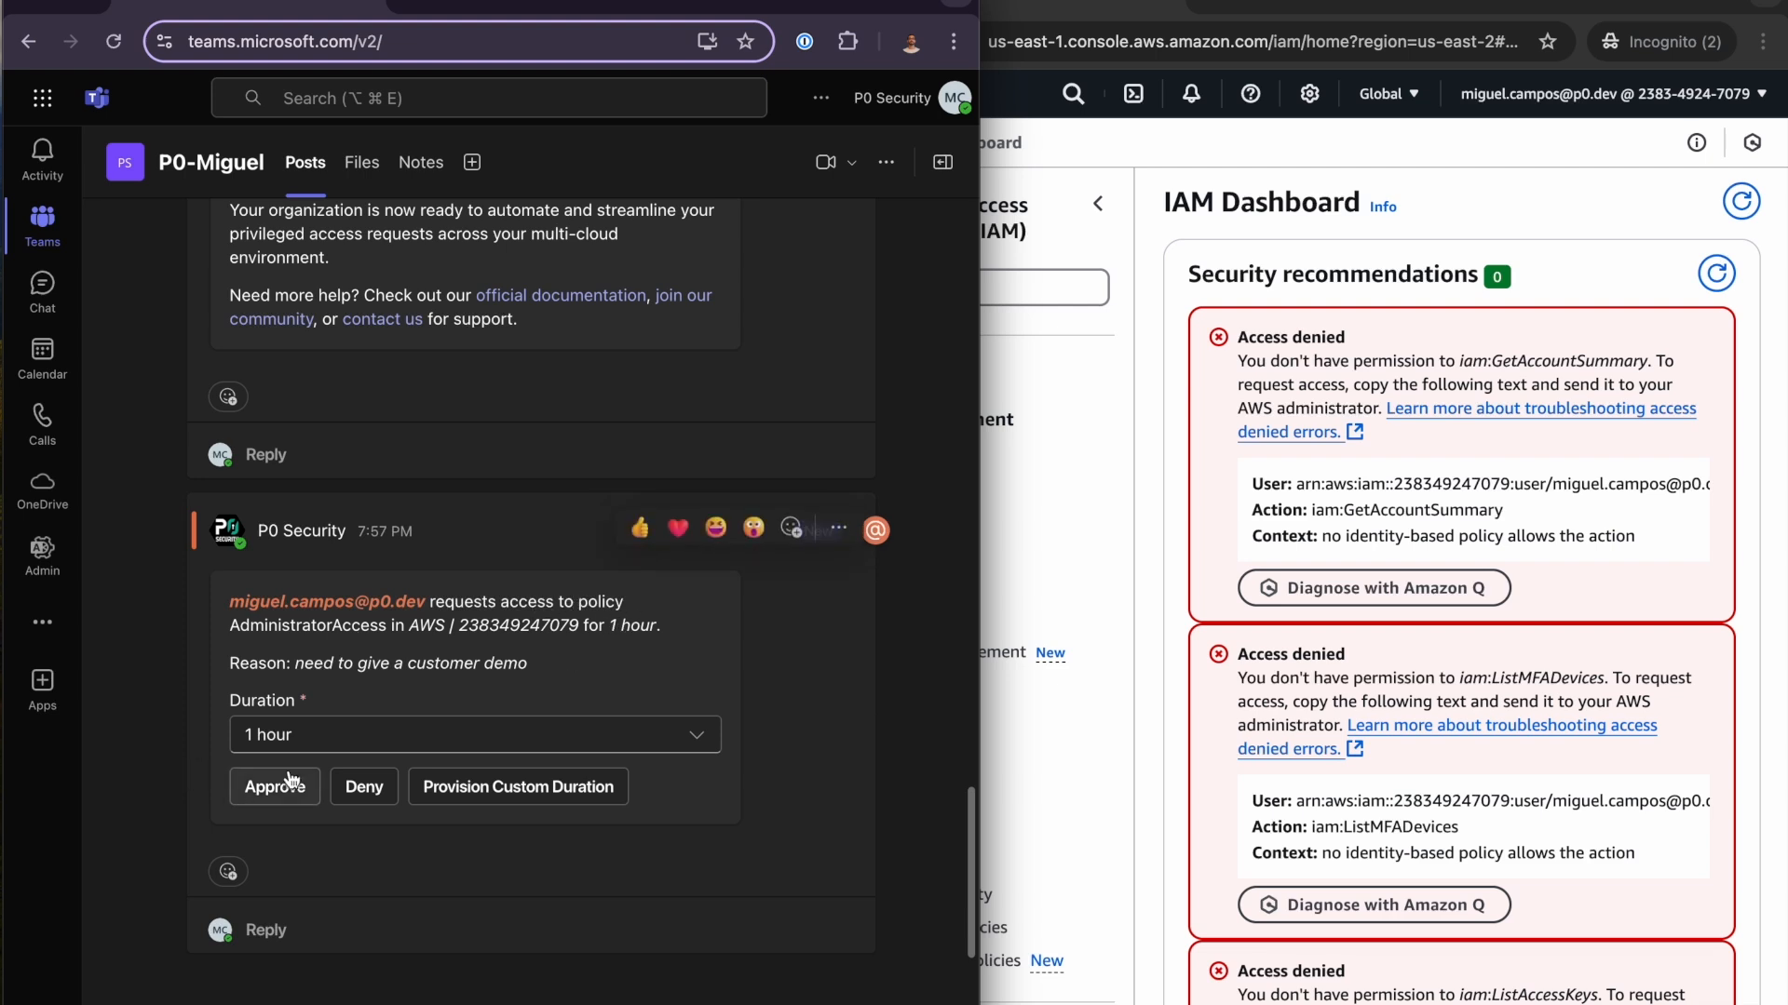
# - Keep the duration at 1 hour and approve the AdministratorAccess request in the channel post
pyautogui.click(458, 735)
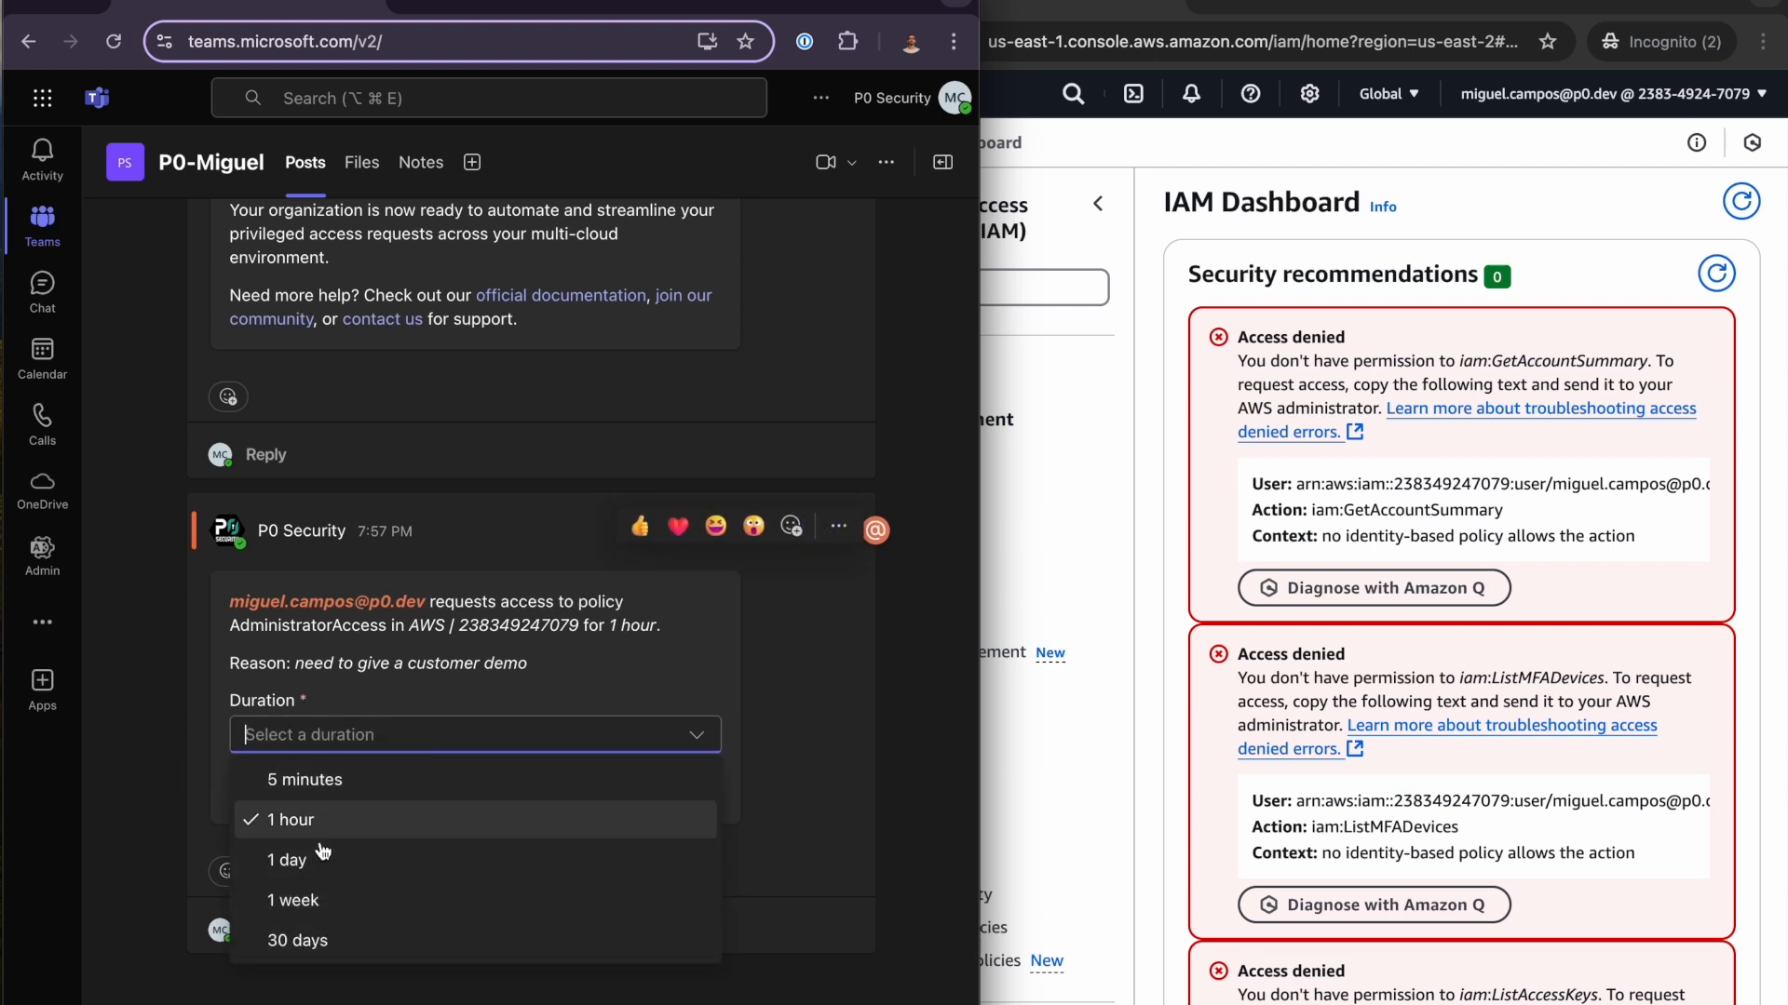
pyautogui.click(388, 740)
pyautogui.write('1 hour')
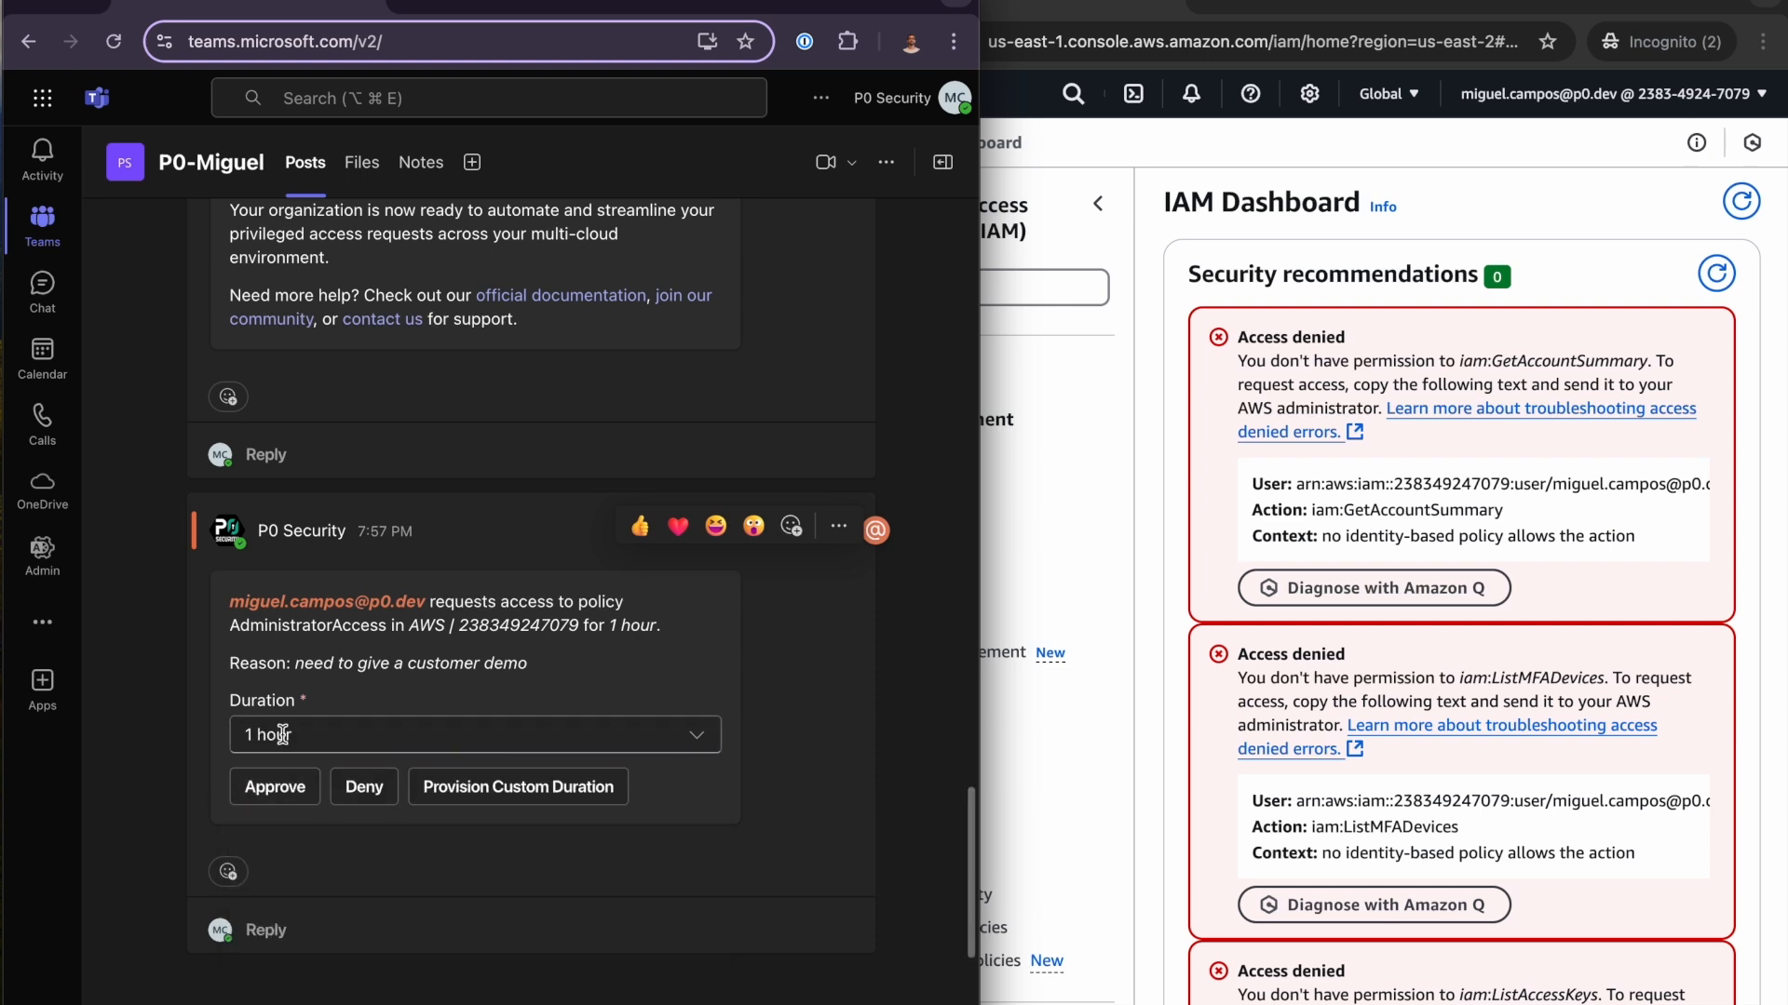
pyautogui.click(269, 798)
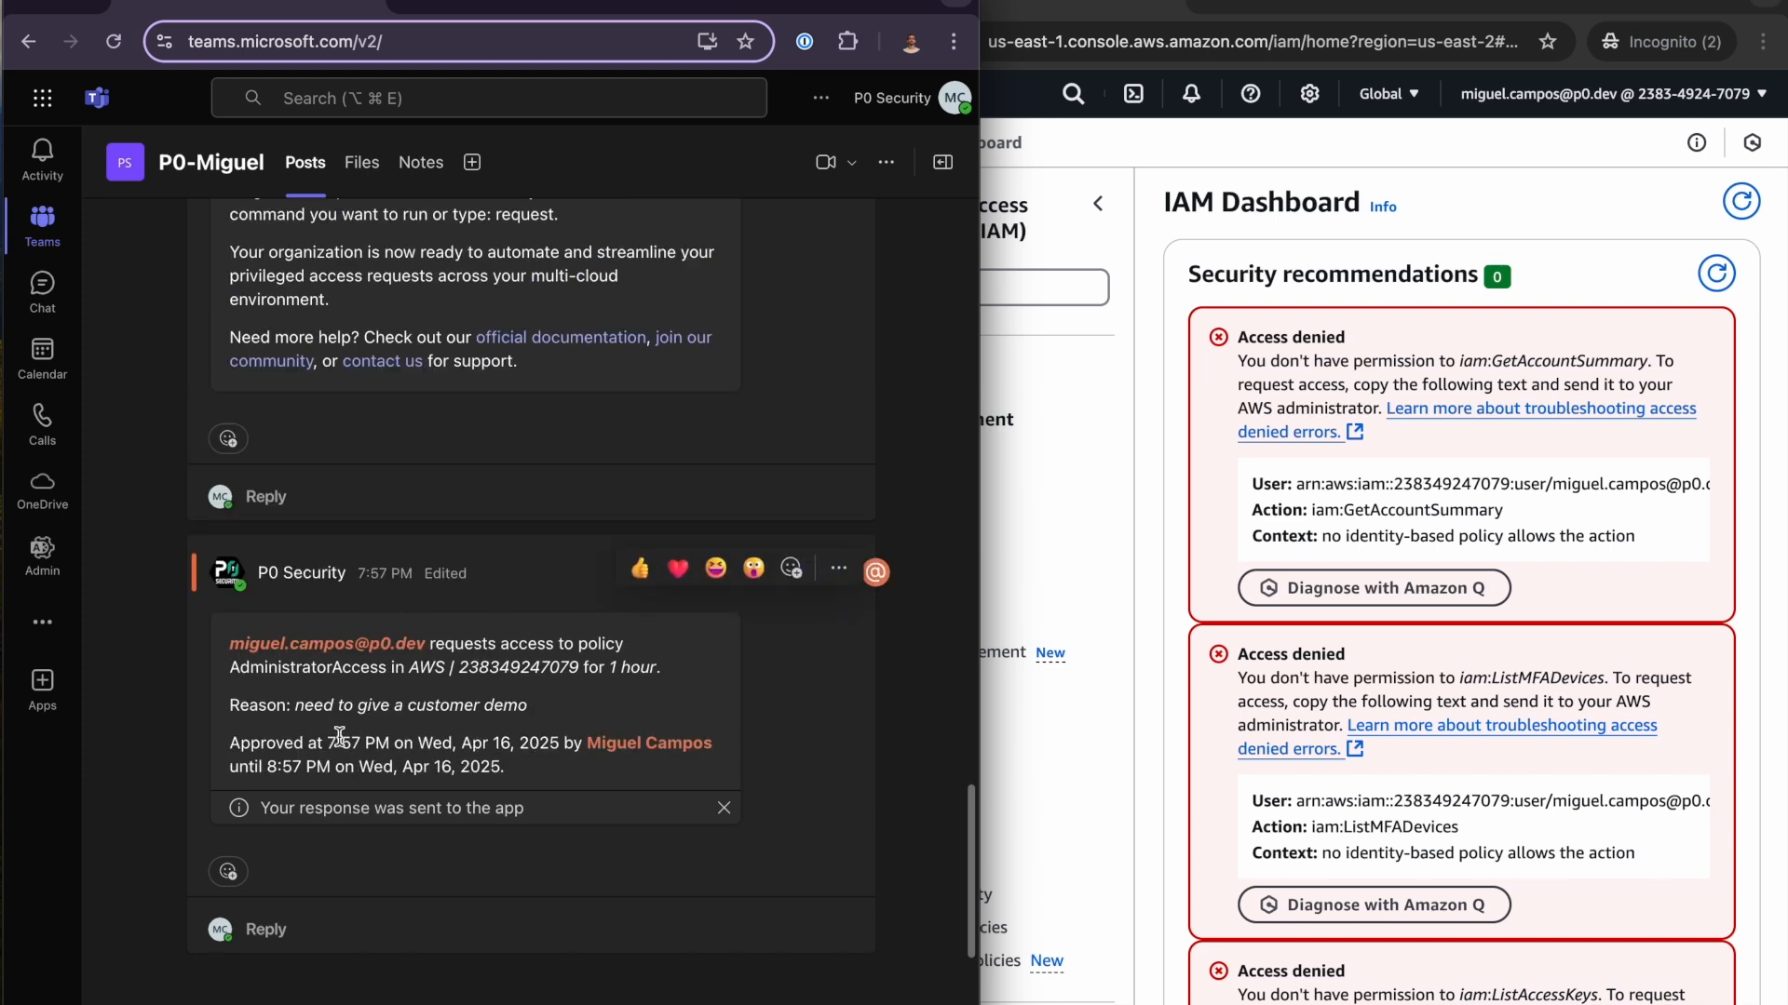
# - Check the active grant on the P0 activity page, then reload the AWS IAM dashboard and dismiss its Identity Center promotion
pyautogui.click(532, 3)
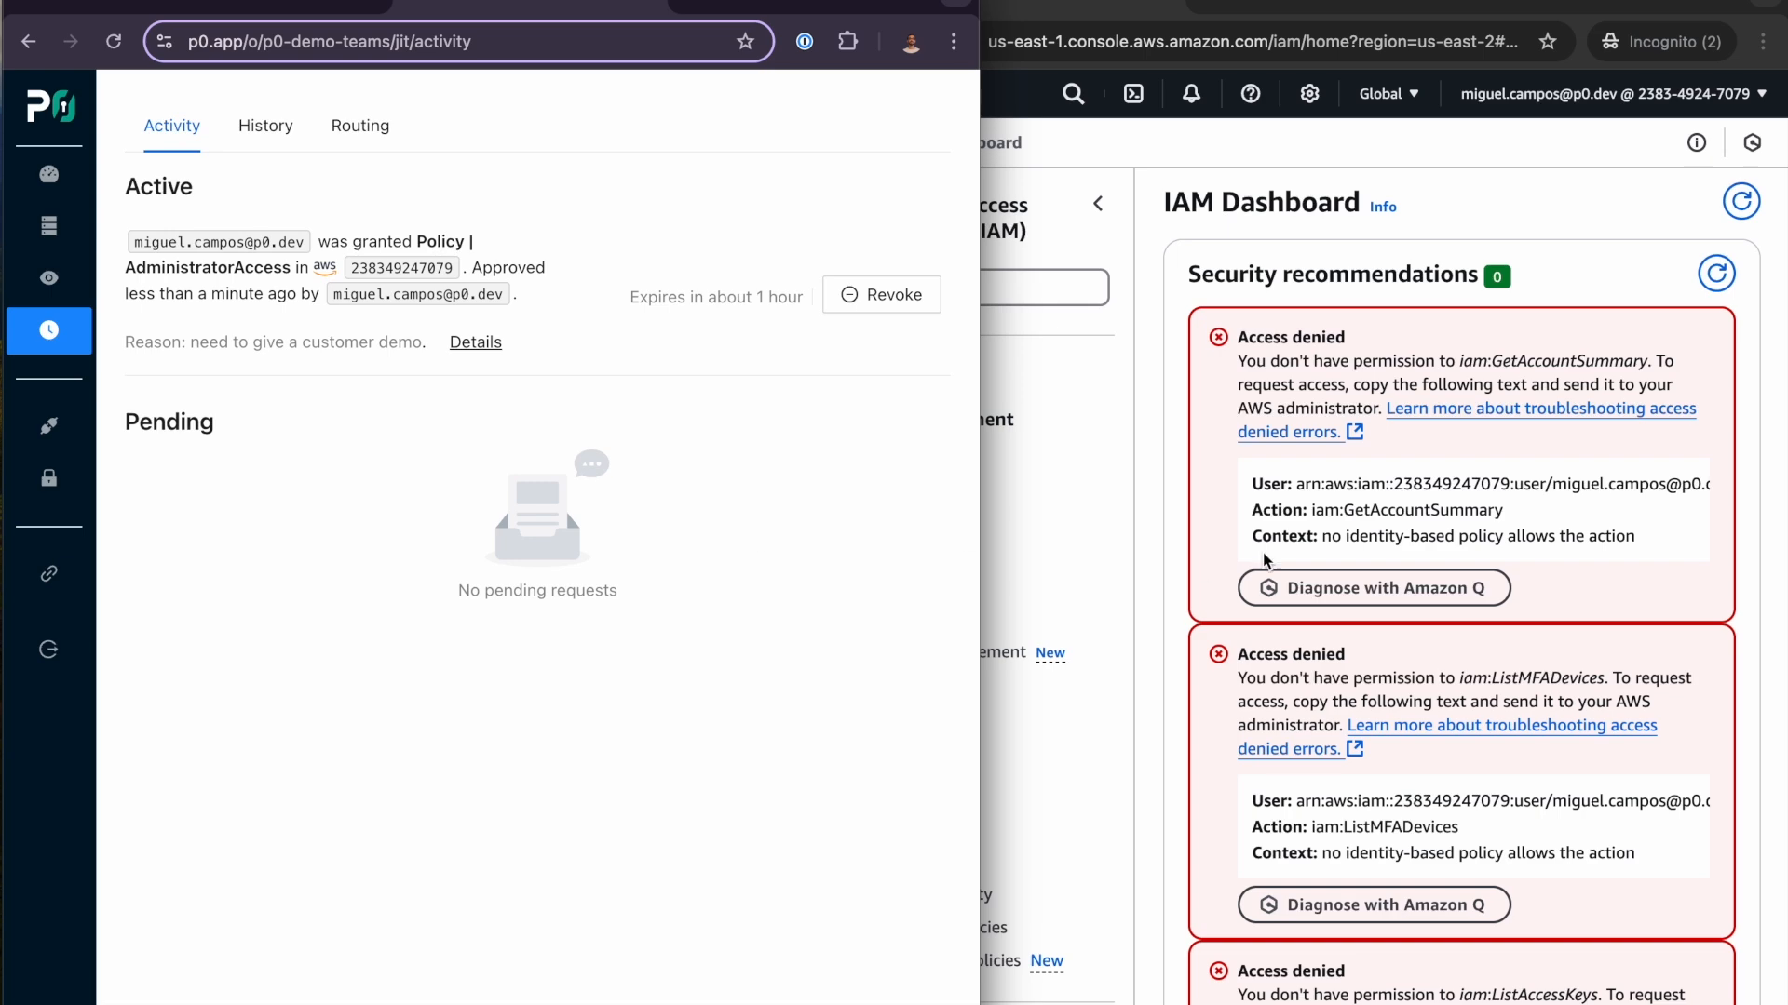
pyautogui.click(1133, 540)
pyautogui.press('super+r')
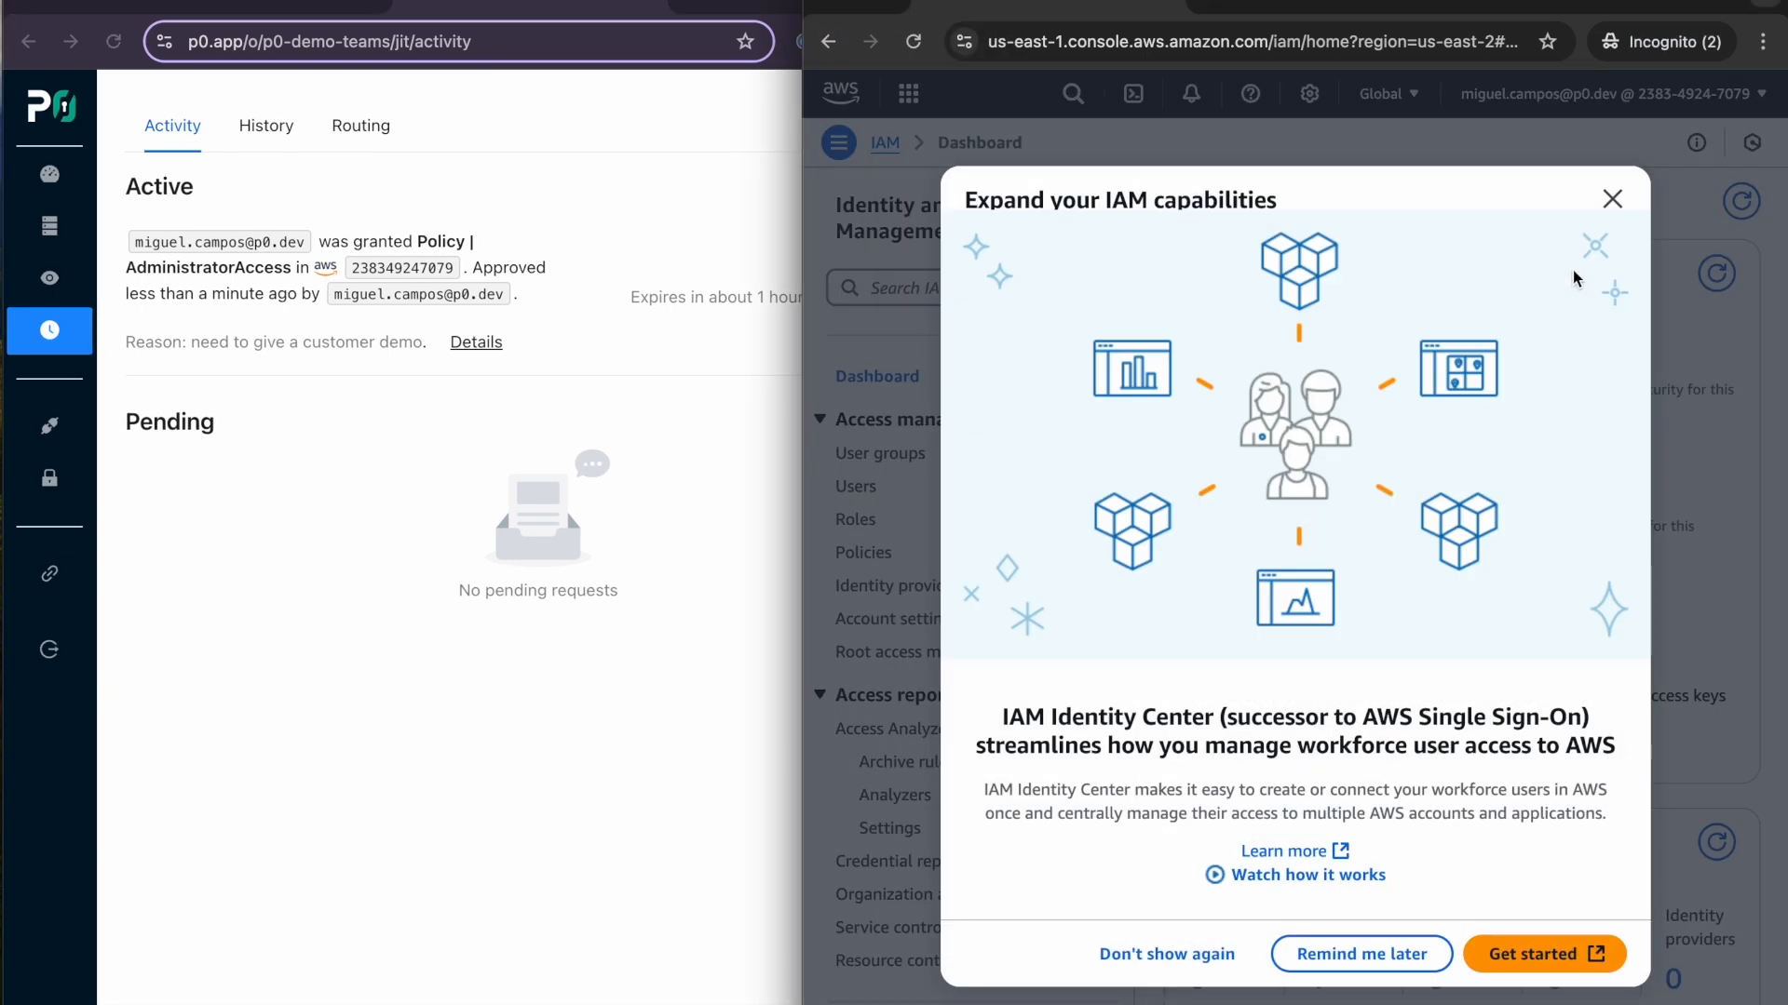
pyautogui.click(1612, 201)
# - Check the IAM users and user groups lists, and reload the S3 general purpose buckets list to test the granted access
pyautogui.click(849, 487)
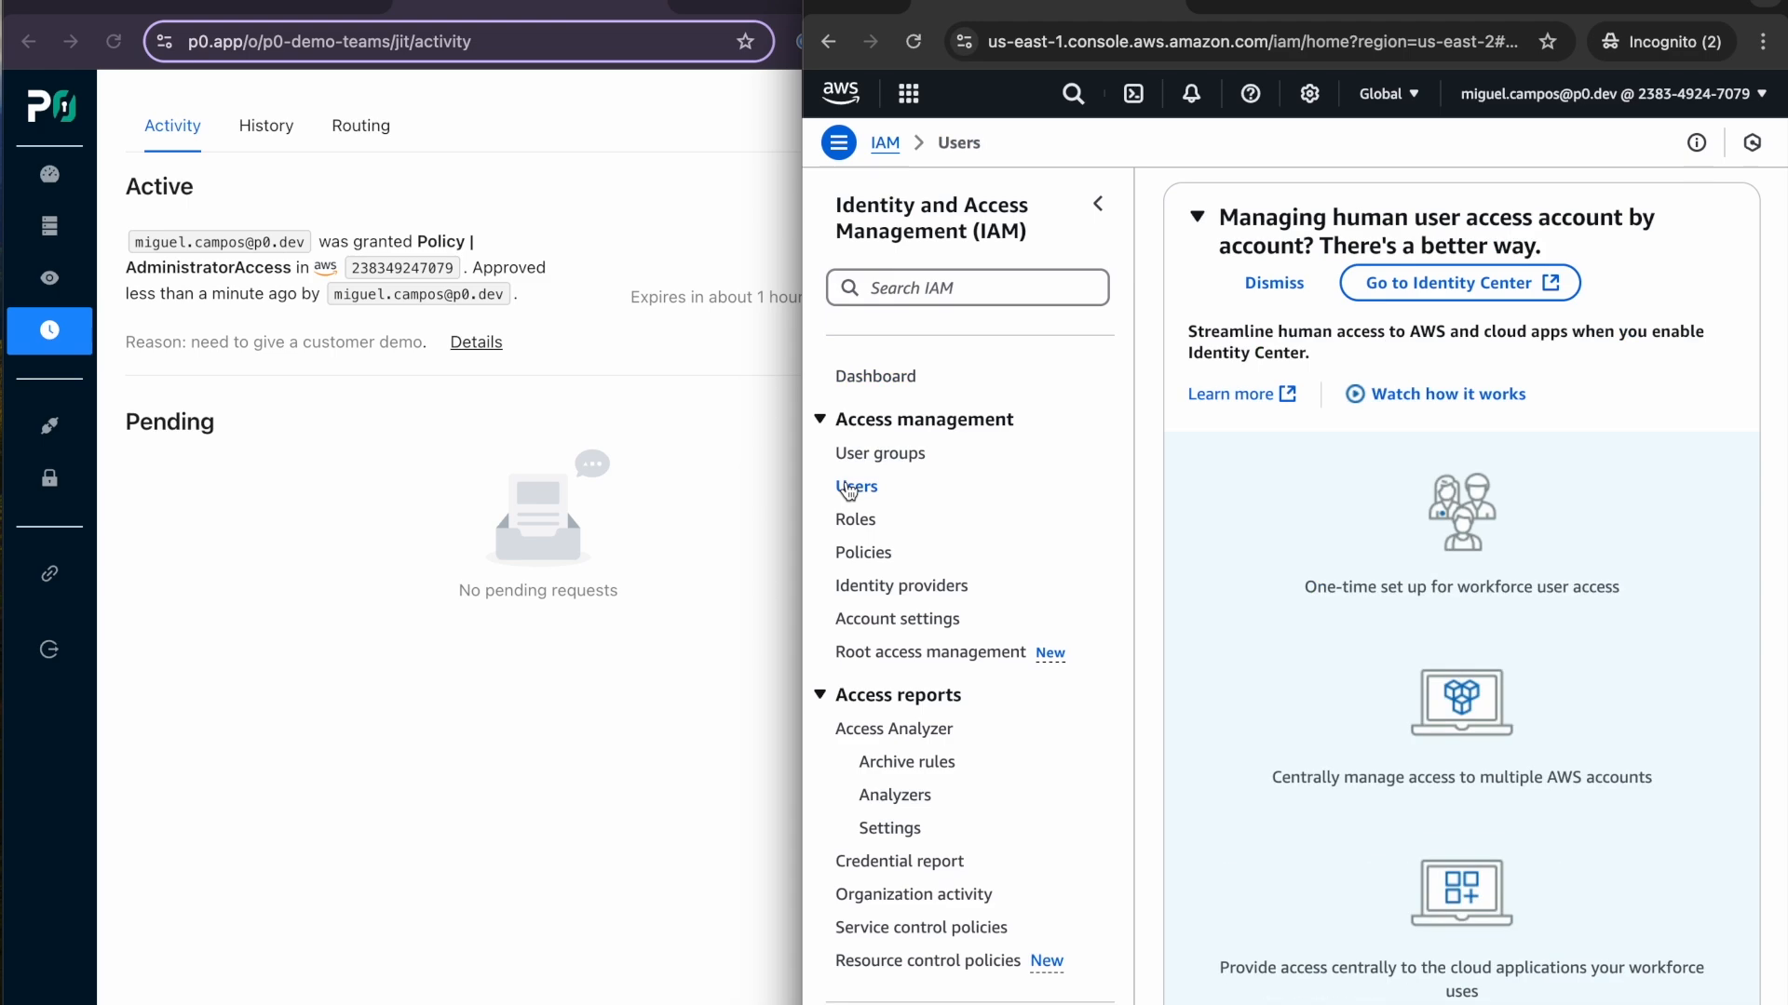
pyautogui.click(917, 455)
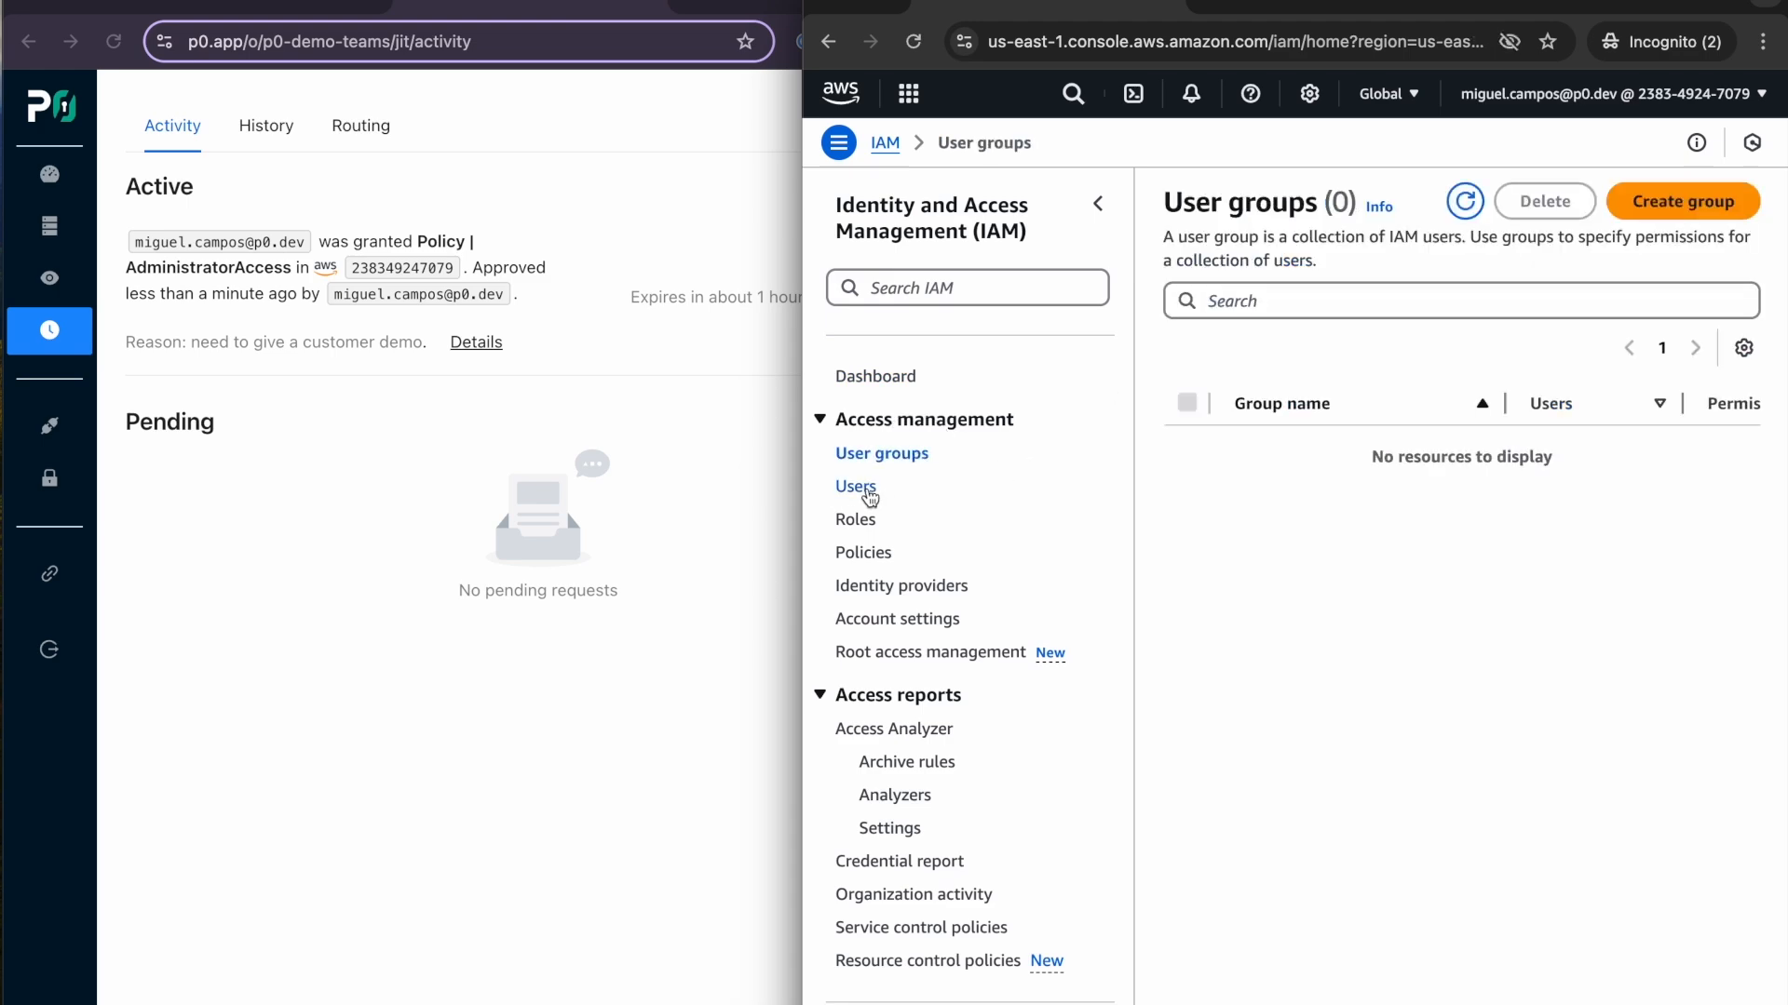
pyautogui.click(855, 486)
pyautogui.scroll(-5, 1304, 931)
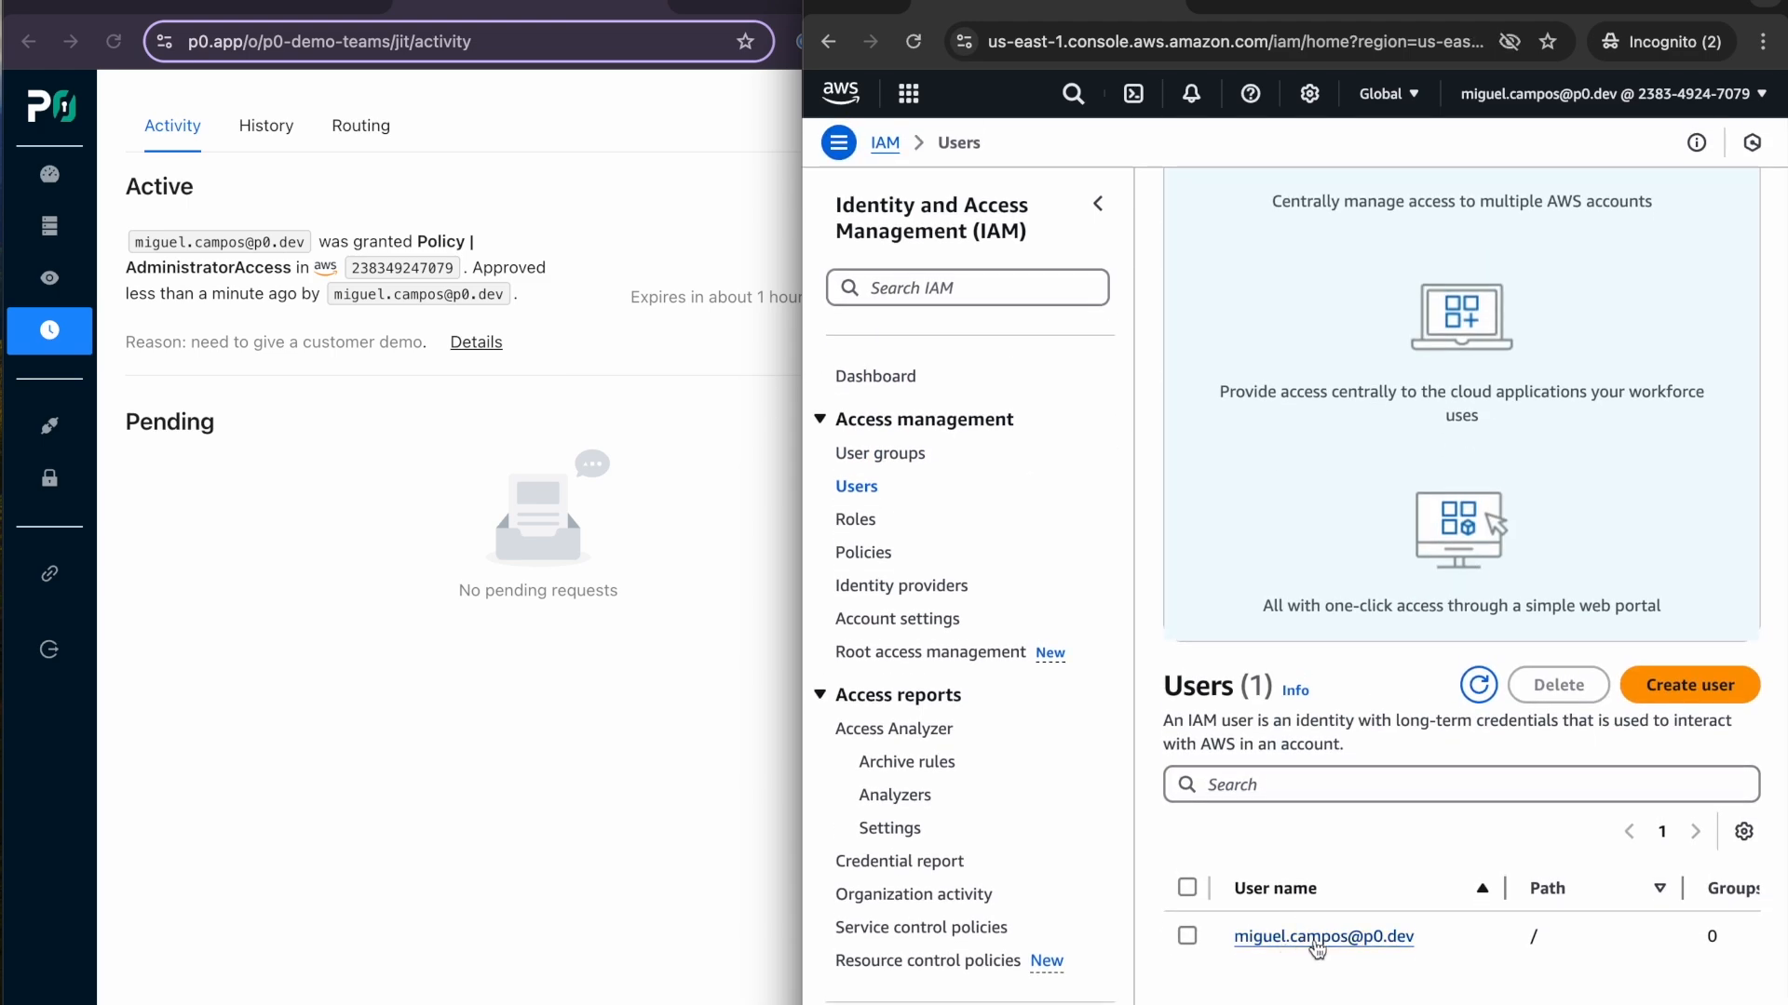
pyautogui.scroll(7, 1327, 107)
pyautogui.click(1329, 8)
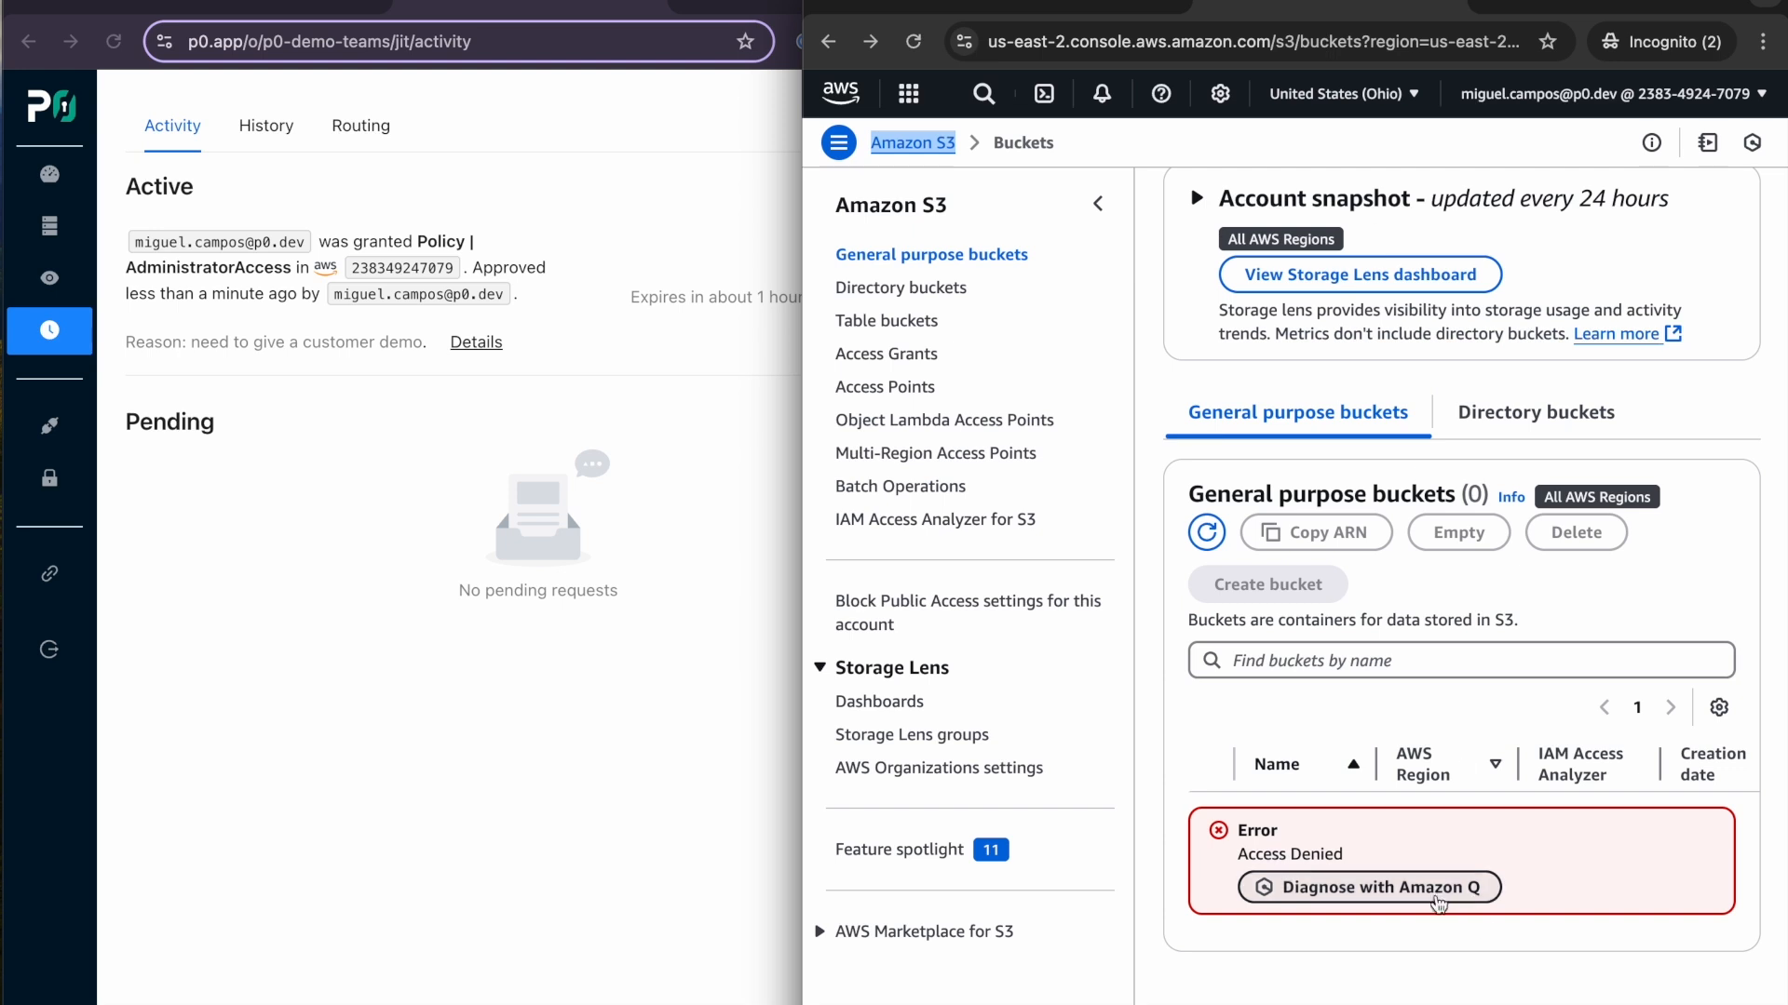
pyautogui.click(915, 42)
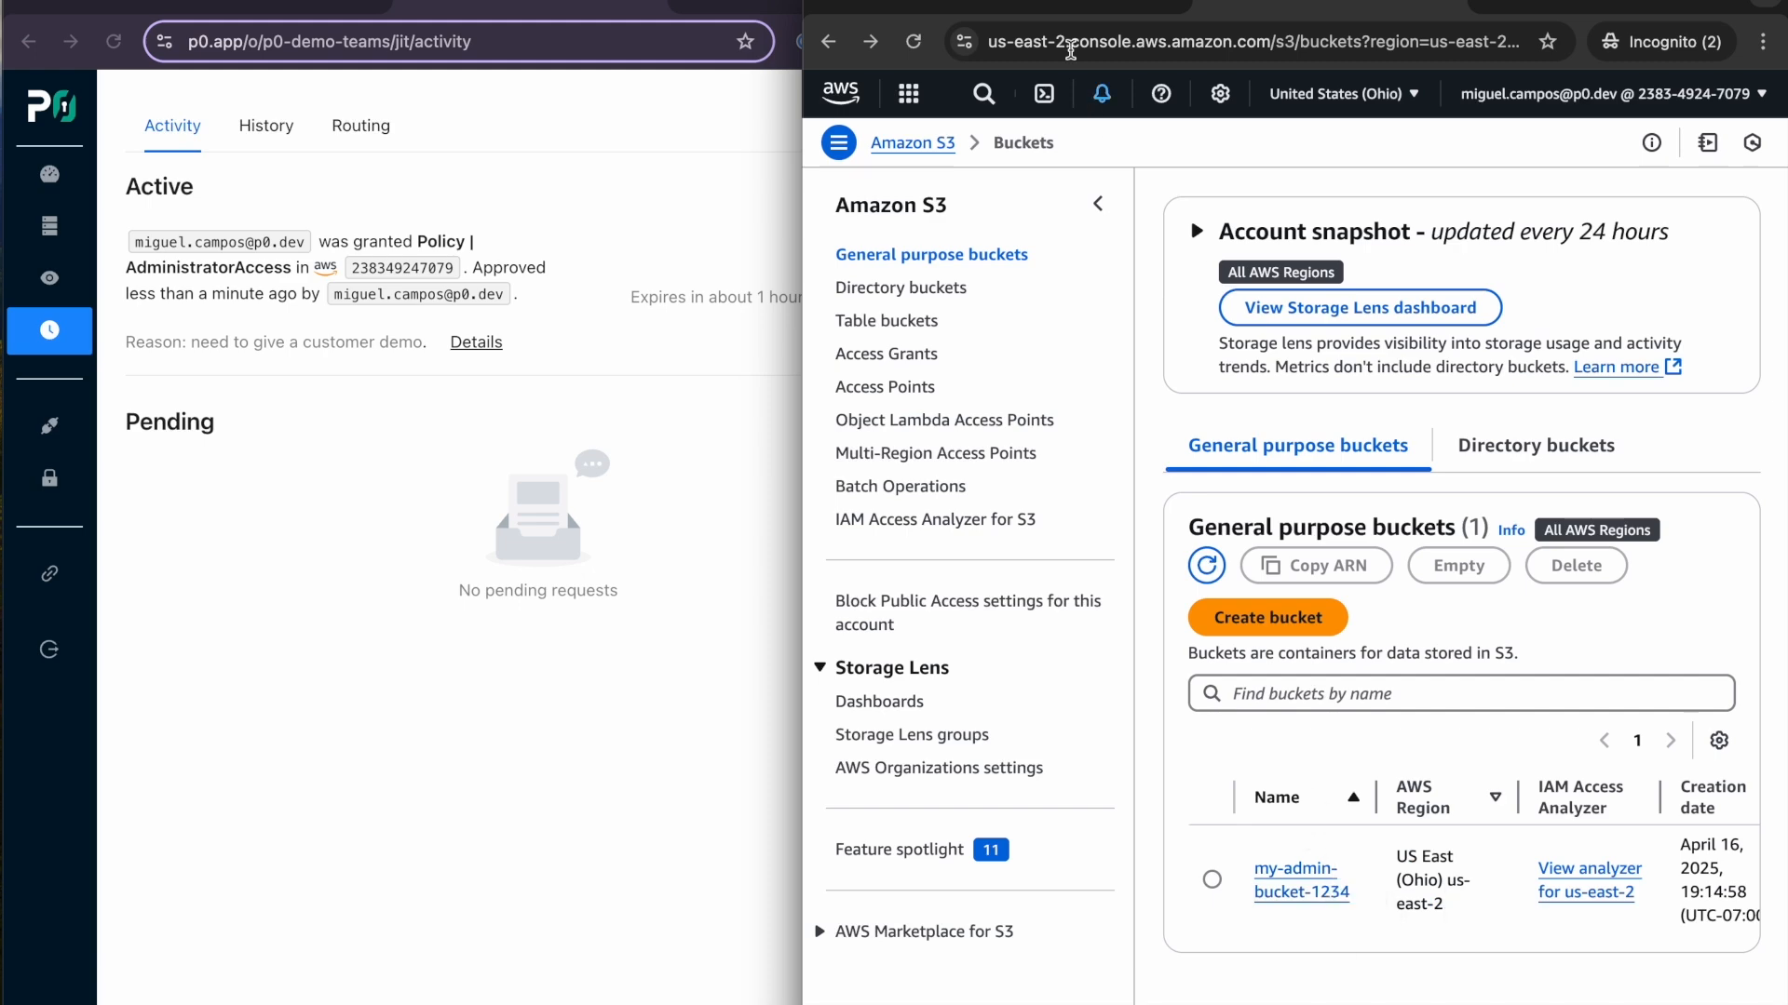
# - Return to the IAM users list, open the requester's user page and inspect the JSON of the attached AdministratorAccess policy
pyautogui.click(1098, 7)
pyautogui.scroll(-6, 1360, 588)
pyautogui.scroll(-1, 1341, 745)
pyautogui.click(1318, 931)
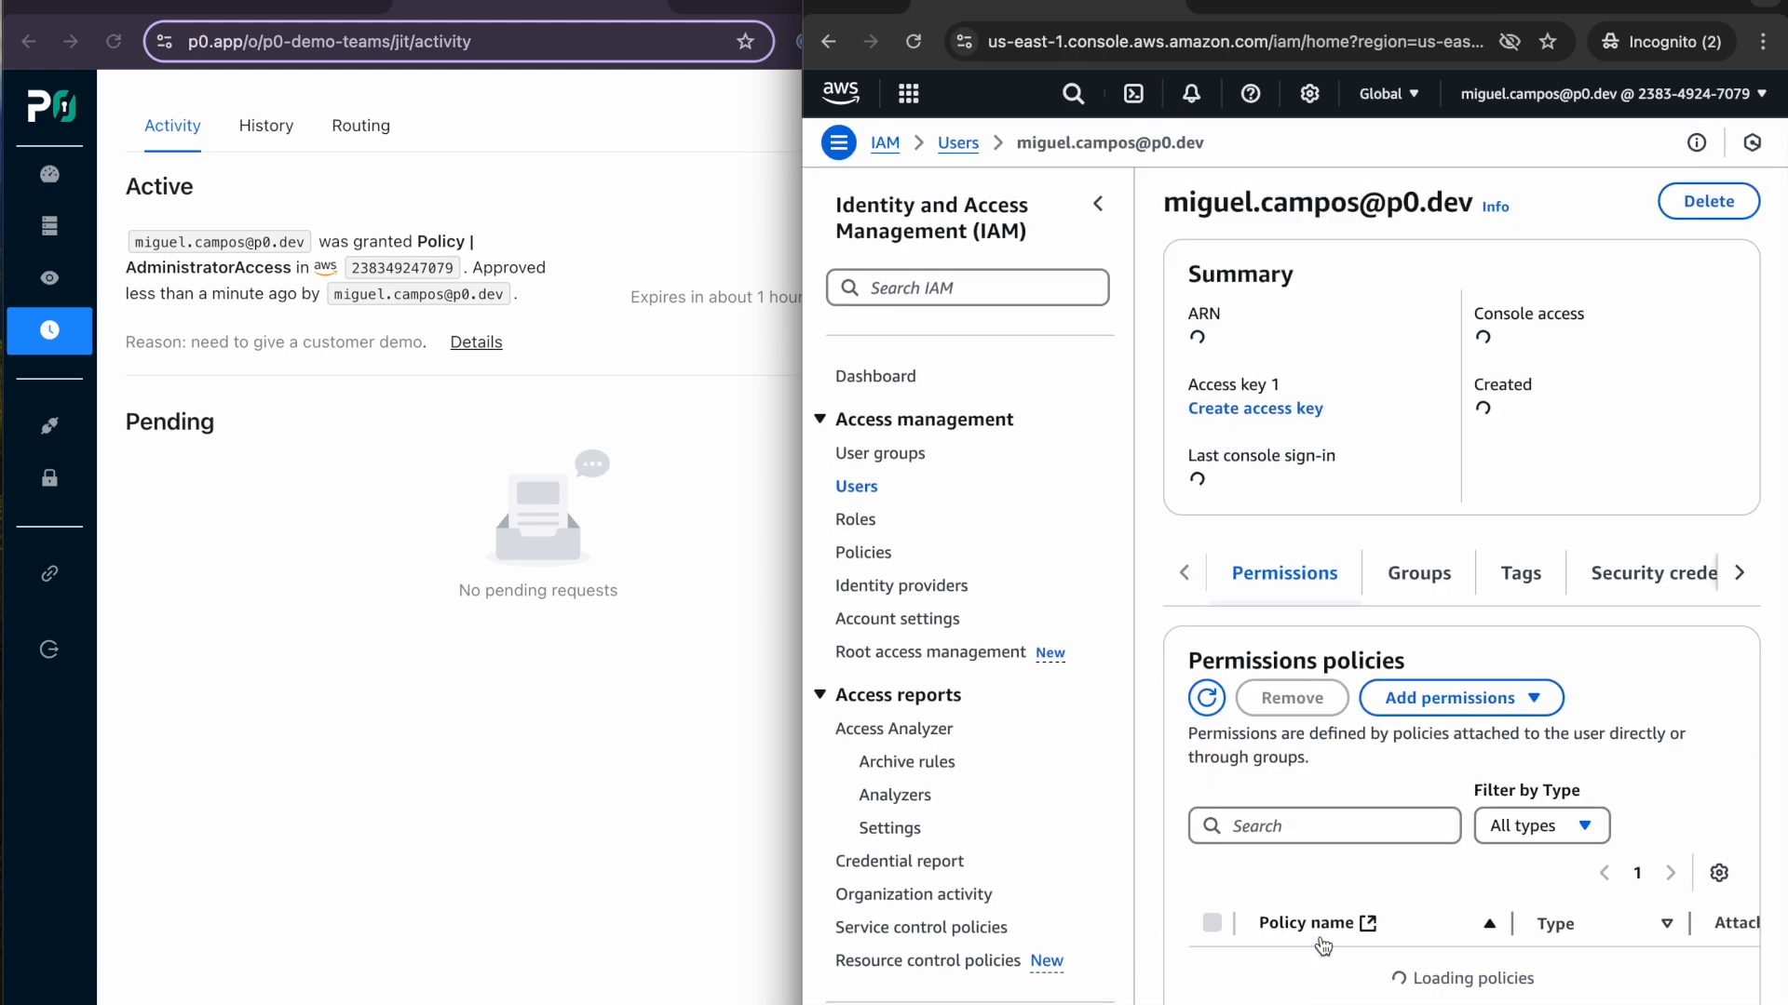
pyautogui.scroll(-6, 1264, 870)
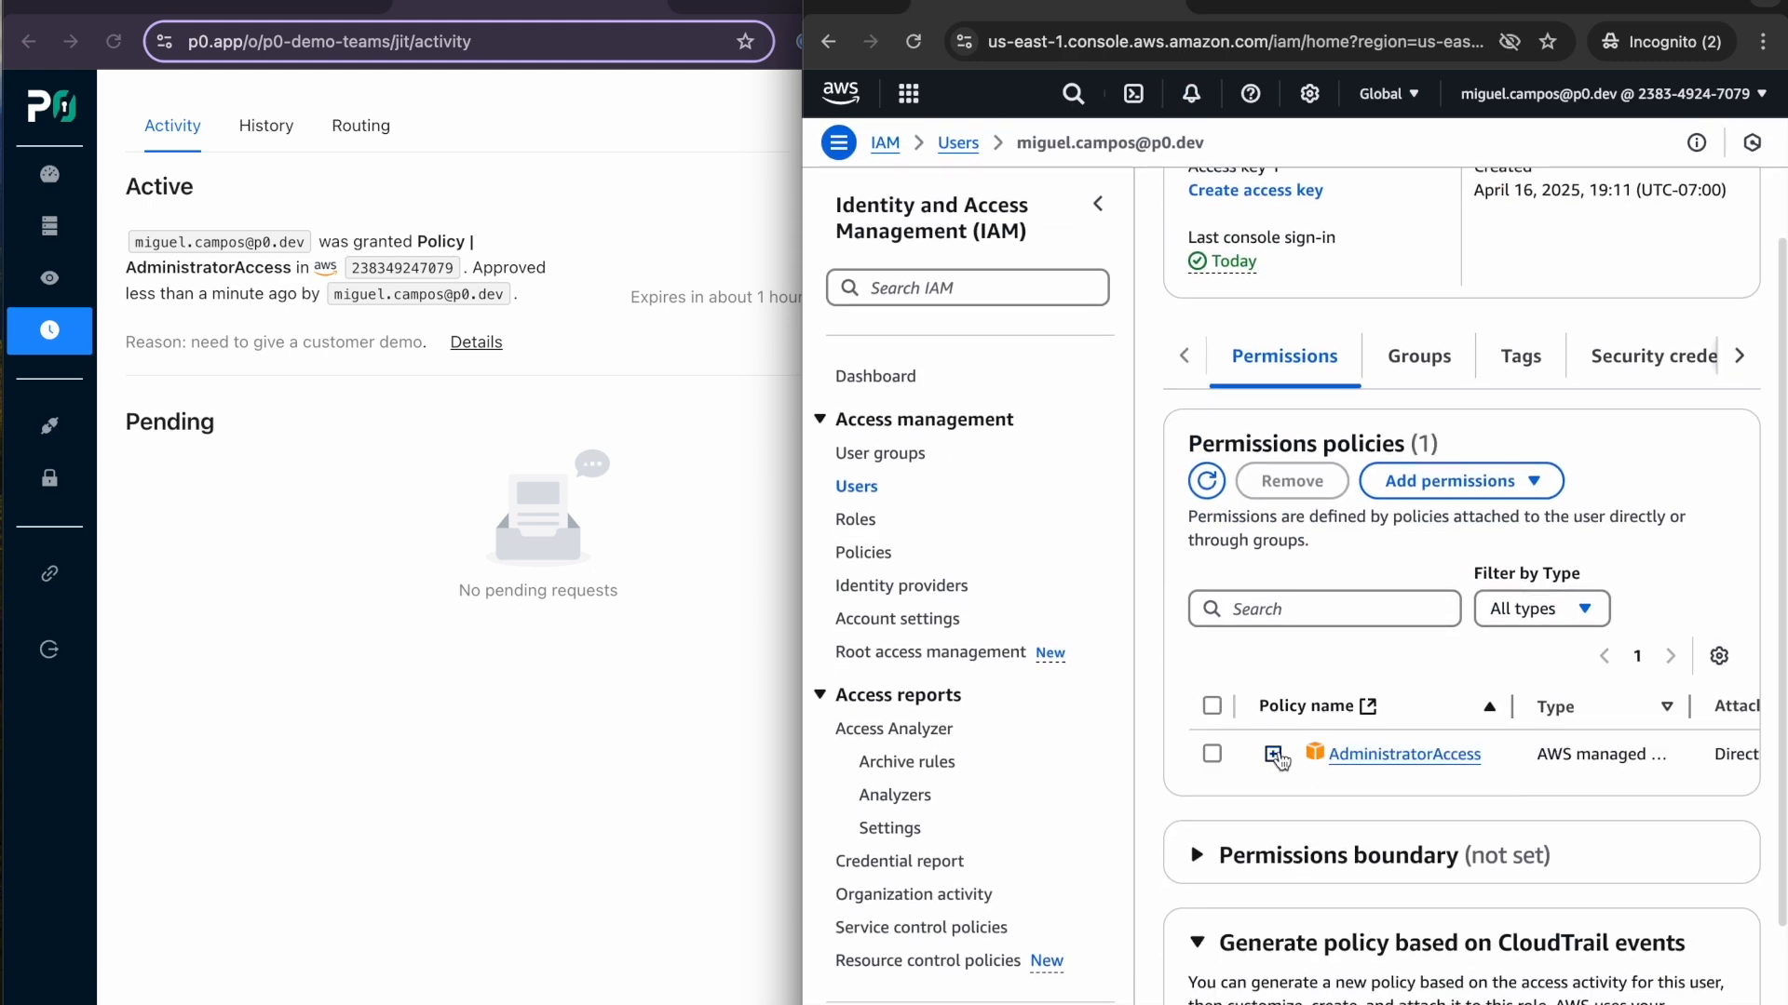
pyautogui.click(1273, 755)
pyautogui.scroll(-2, 1407, 661)
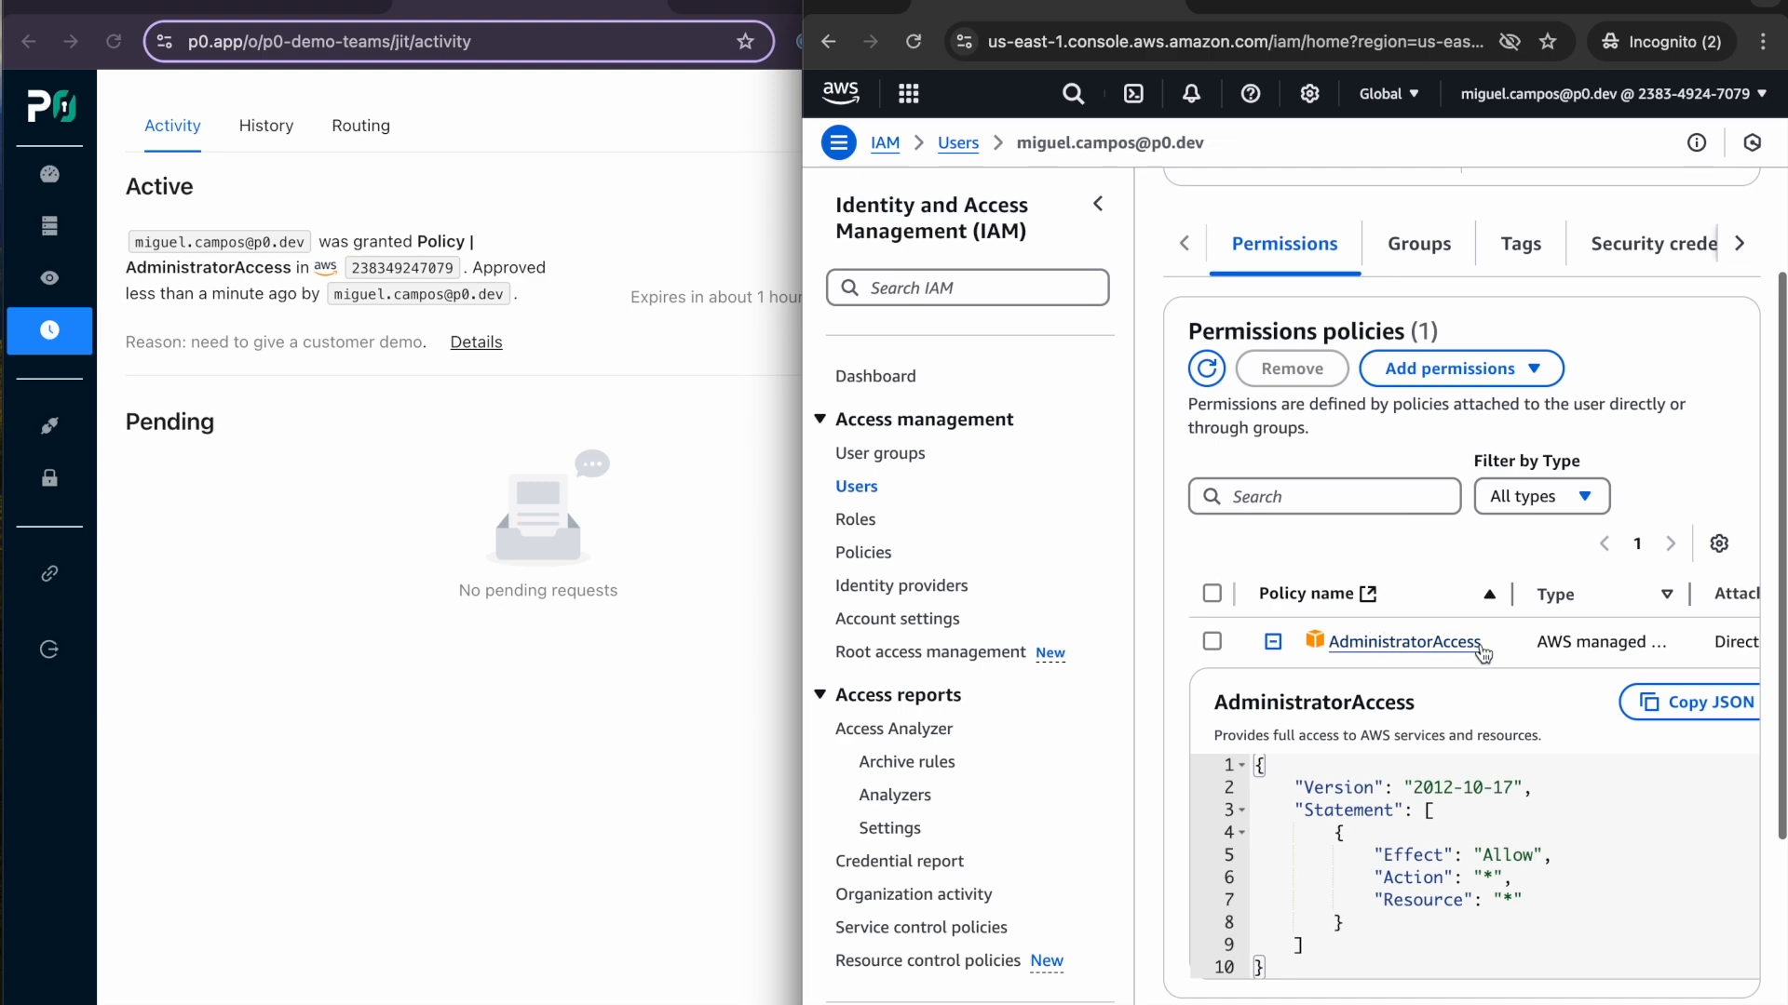
pyautogui.click(1273, 649)
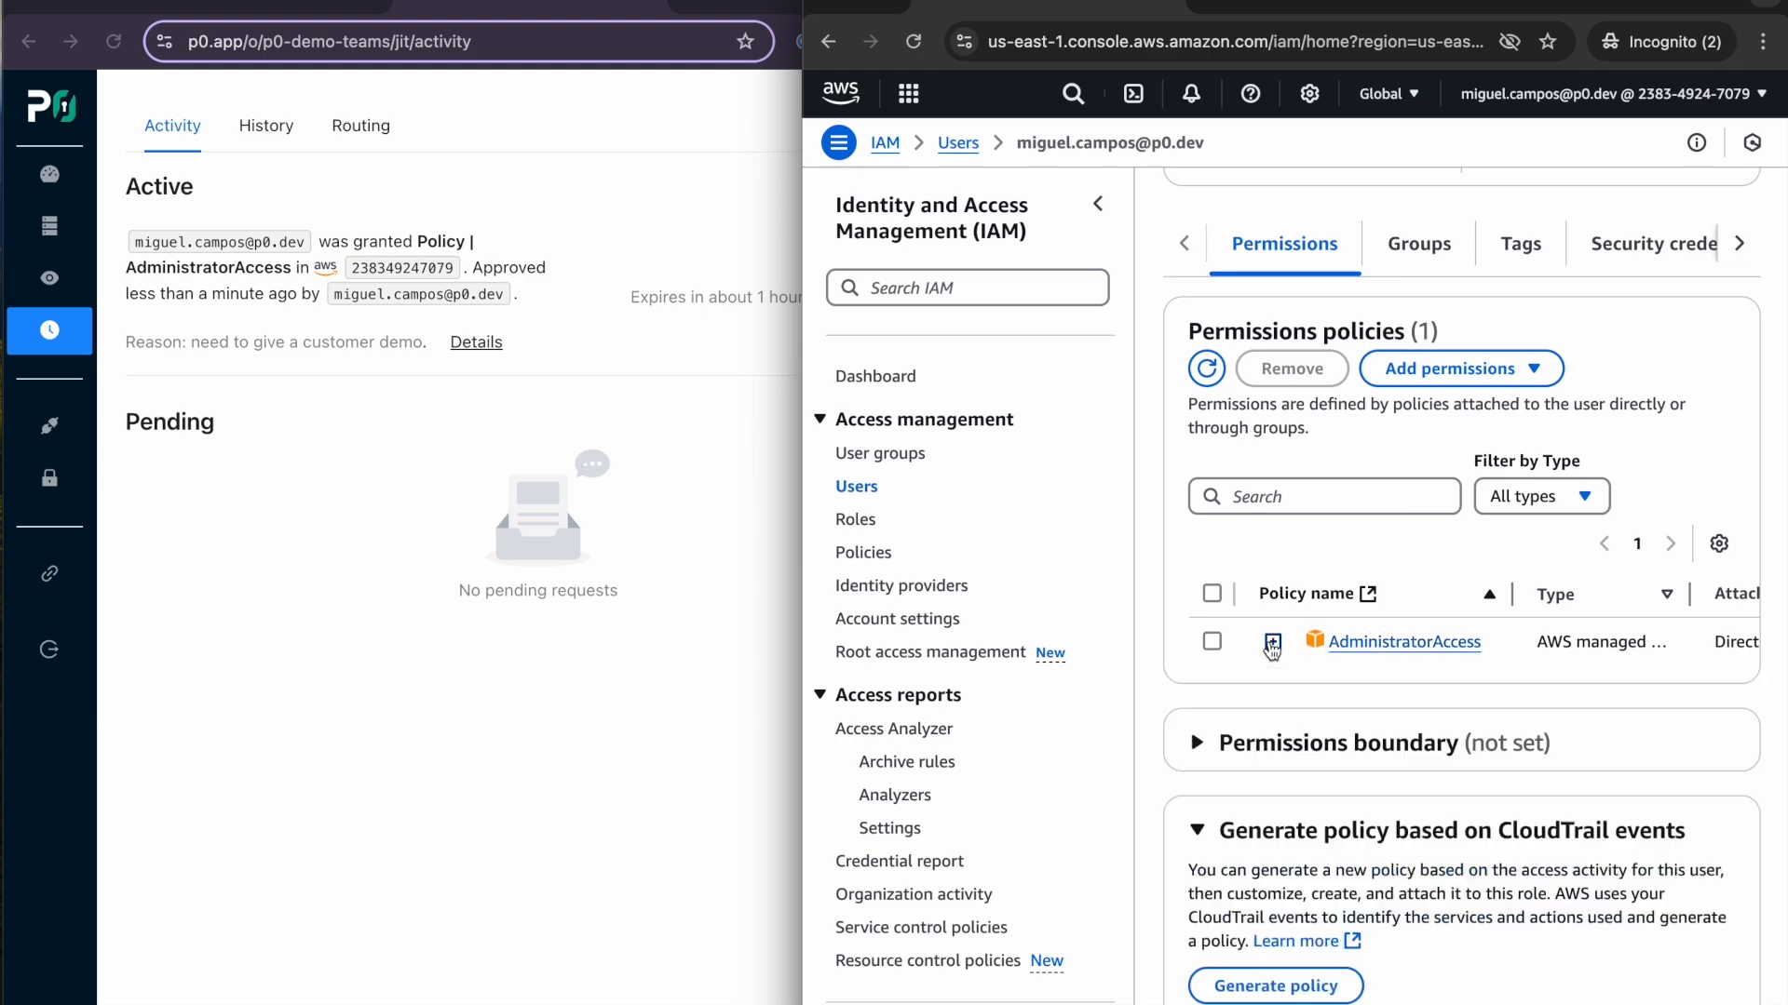
pyautogui.scroll(5, 1257, 667)
# - Return to the P0 Security chat in Microsoft Teams, check the access expiry time and relinquish the granted access
pyautogui.click(347, 19)
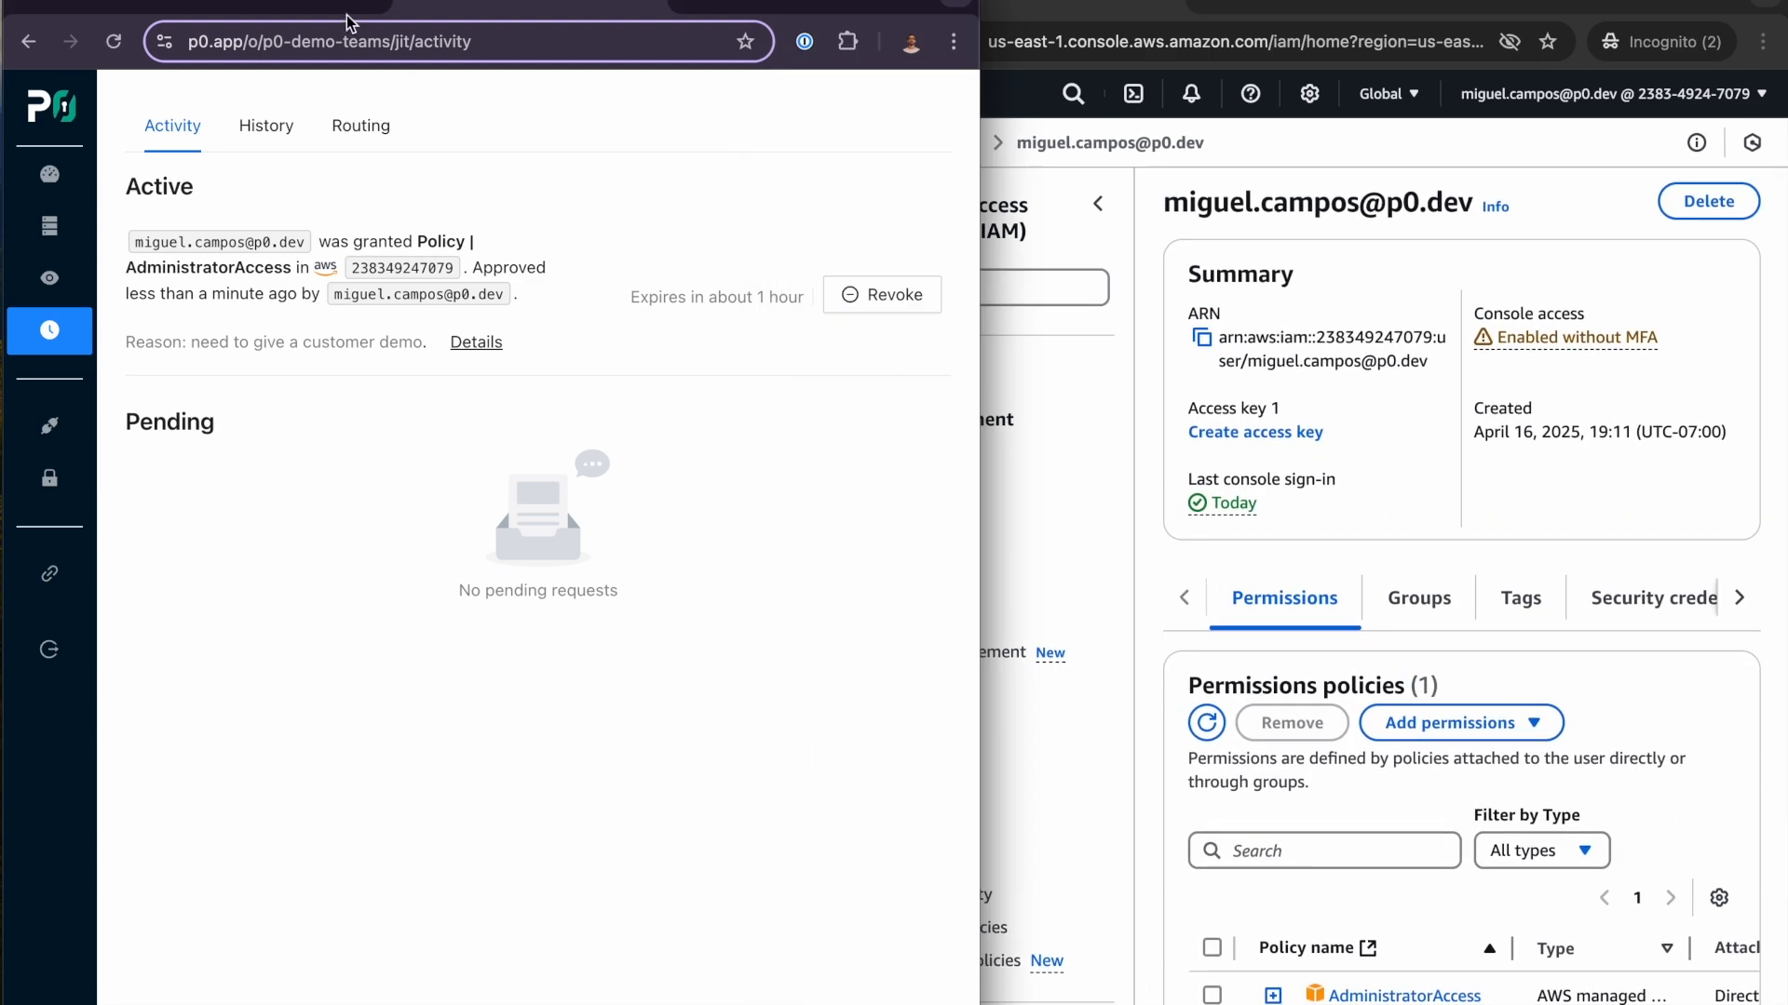
pyautogui.click(301, 11)
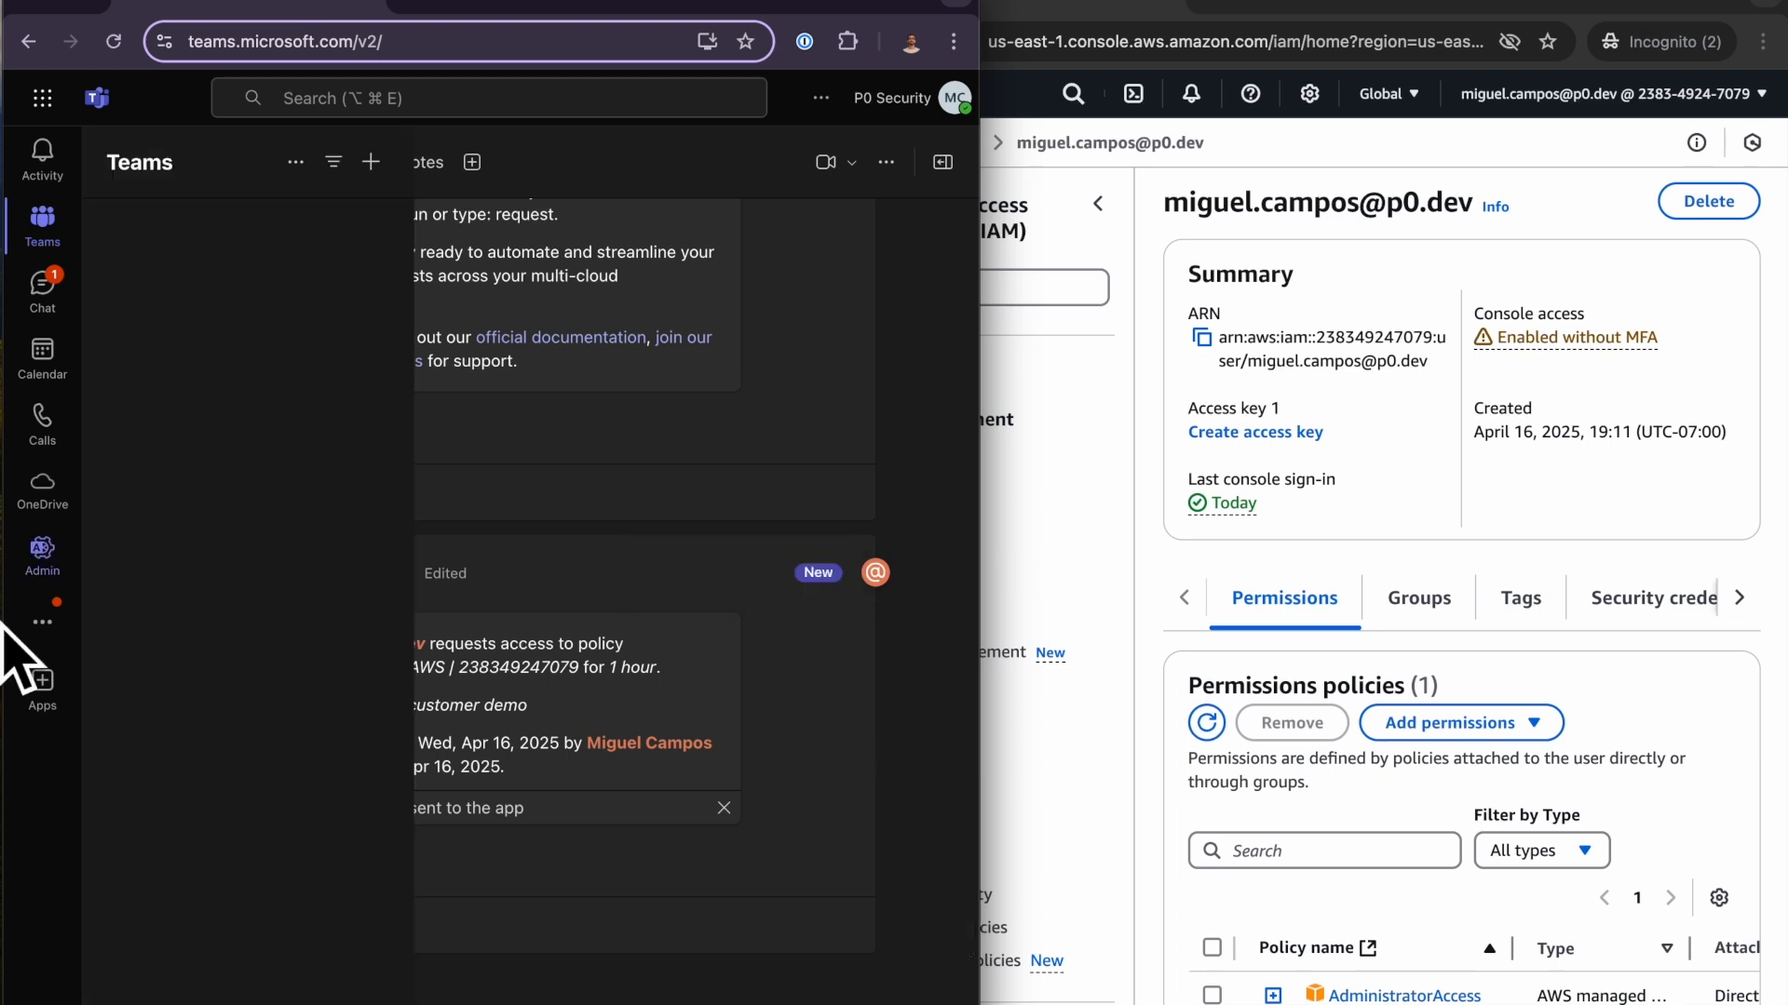
pyautogui.click(53, 300)
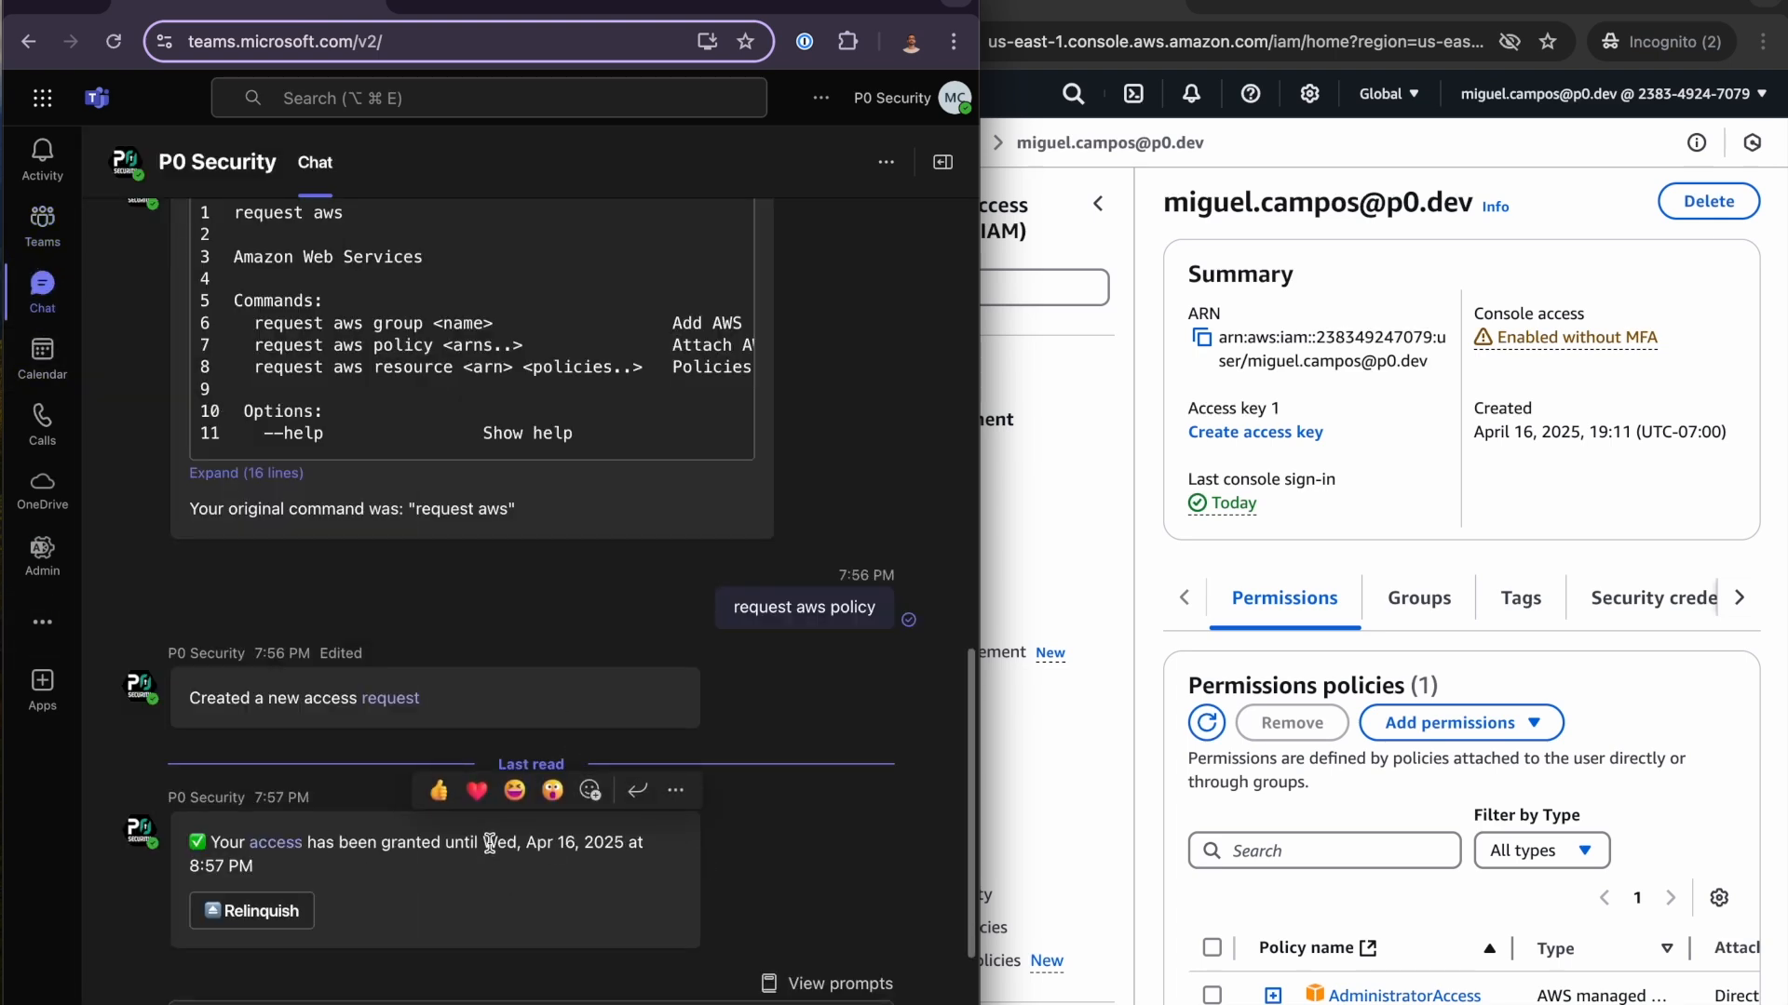
pyautogui.moveTo(485, 843); pyautogui.dragTo(371, 860)
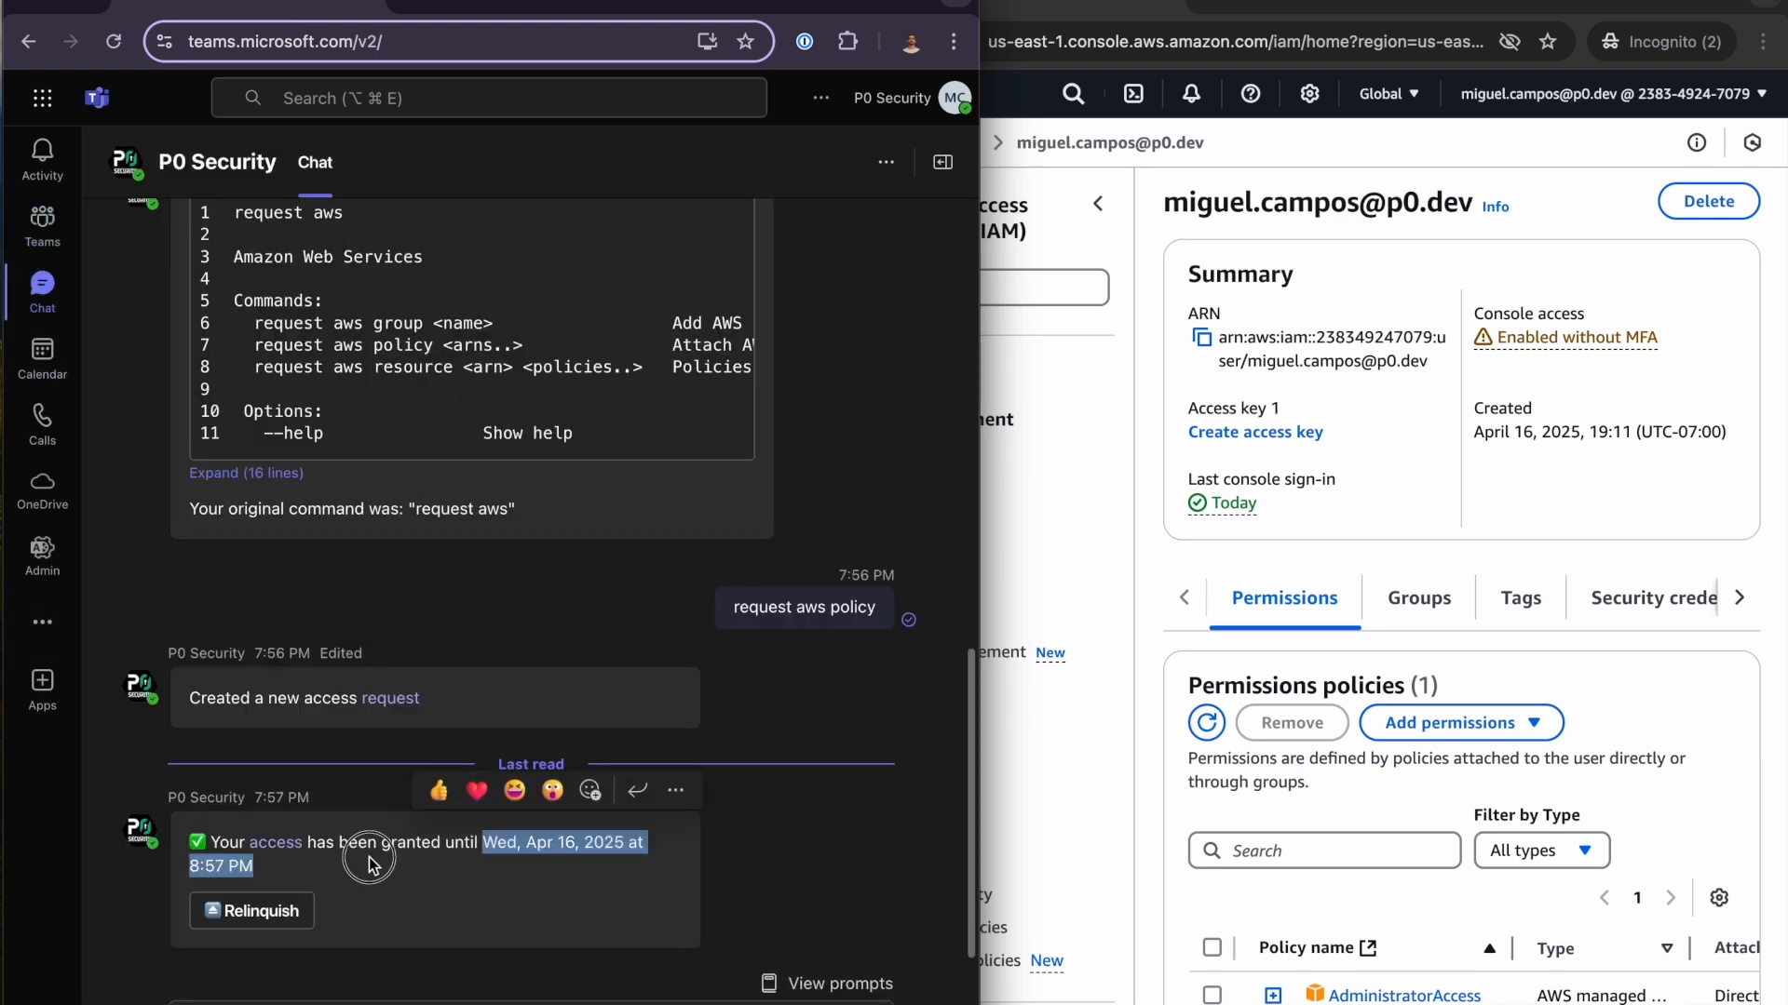
pyautogui.click(294, 870)
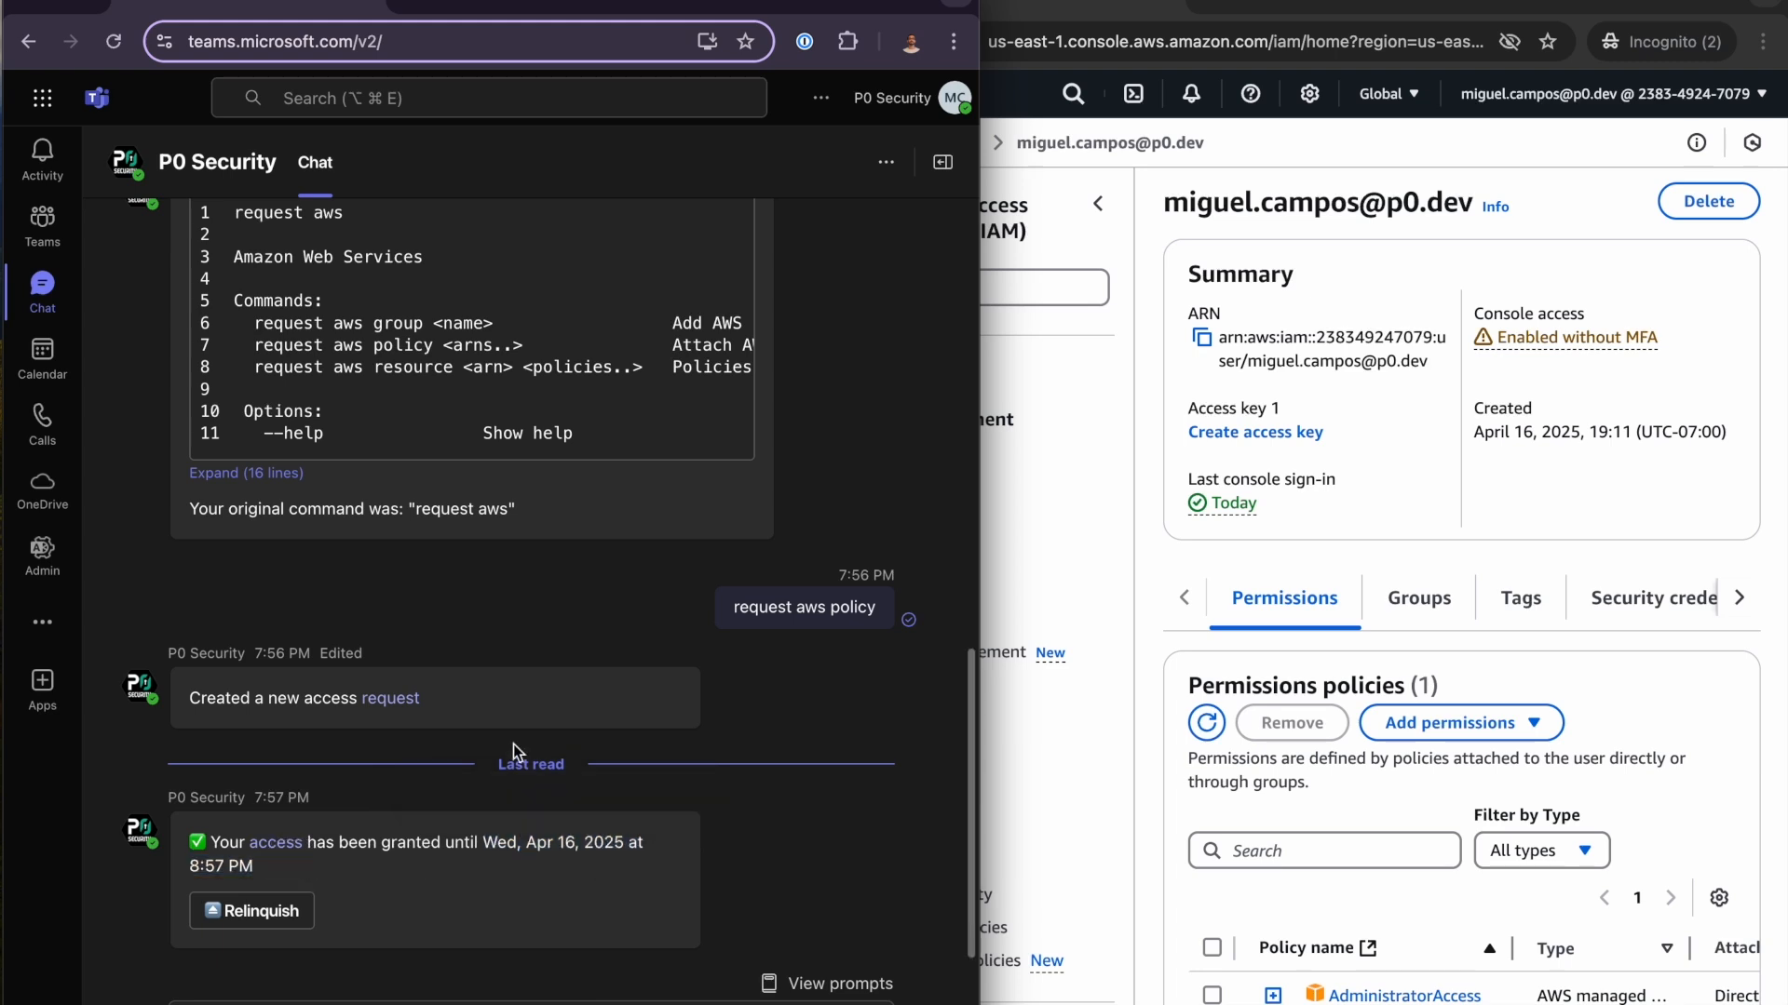
pyautogui.click(262, 911)
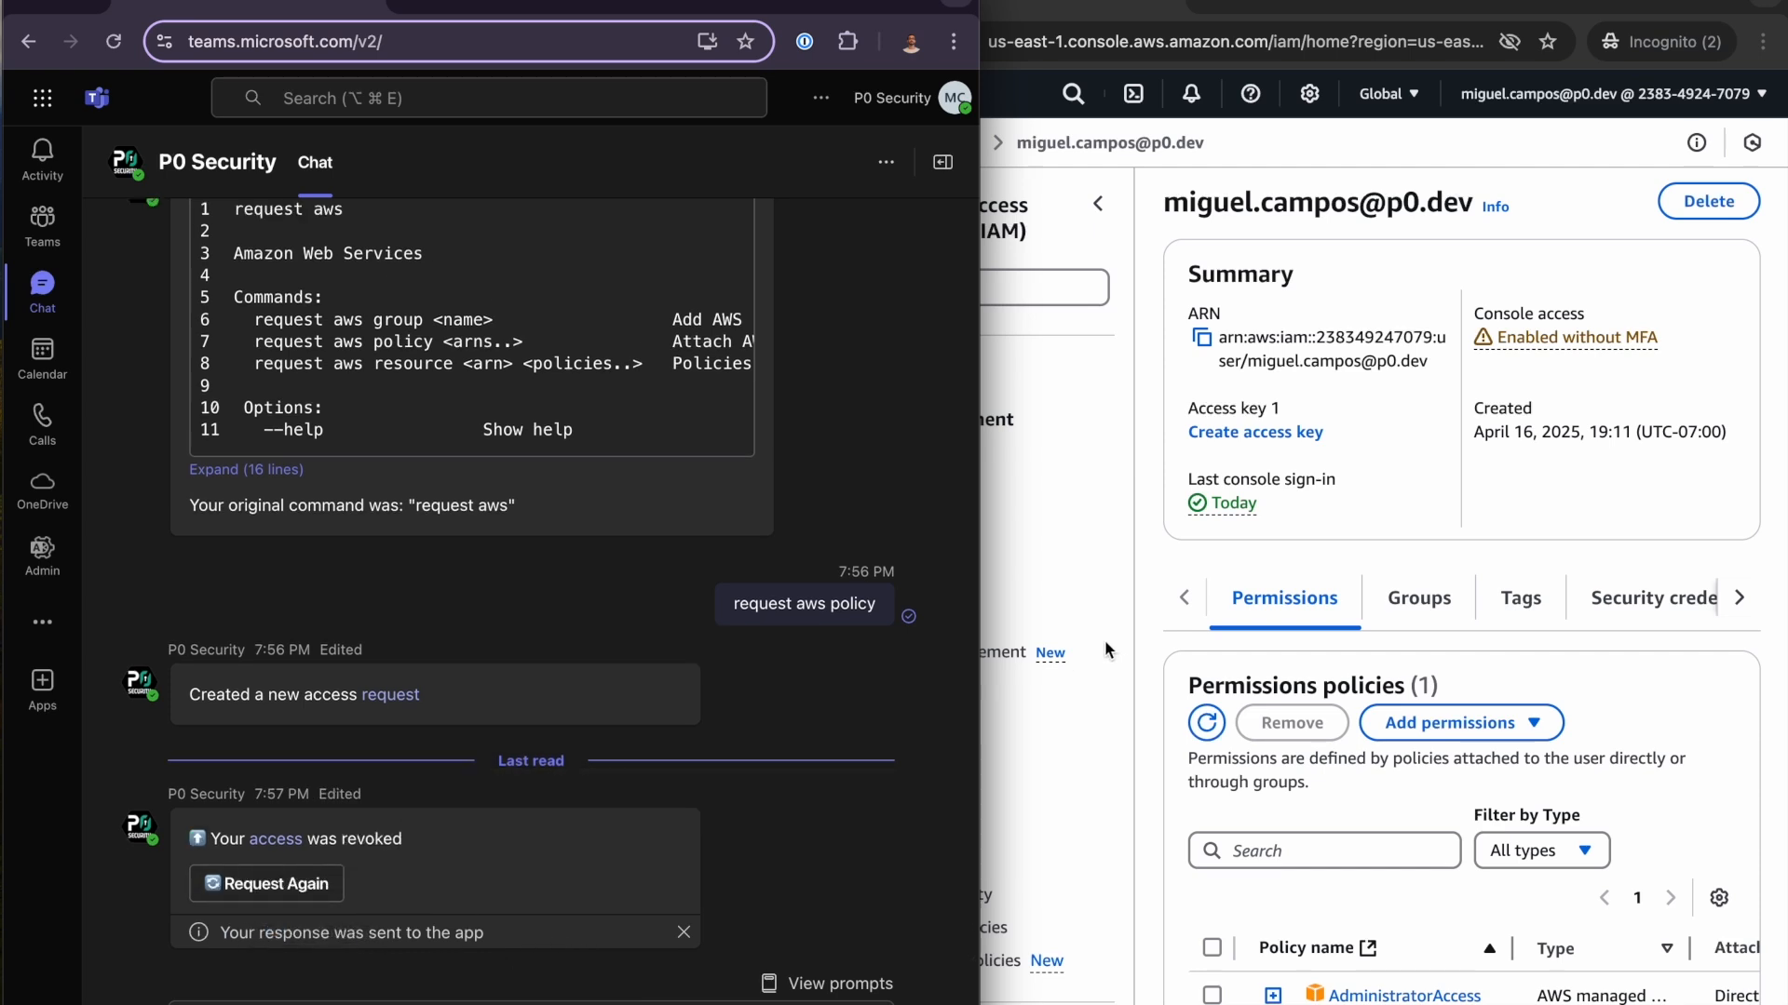
# - Reload the IAM user page in the AWS console and review the user's permissions policies after the access was relinquished
pyautogui.click(1138, 664)
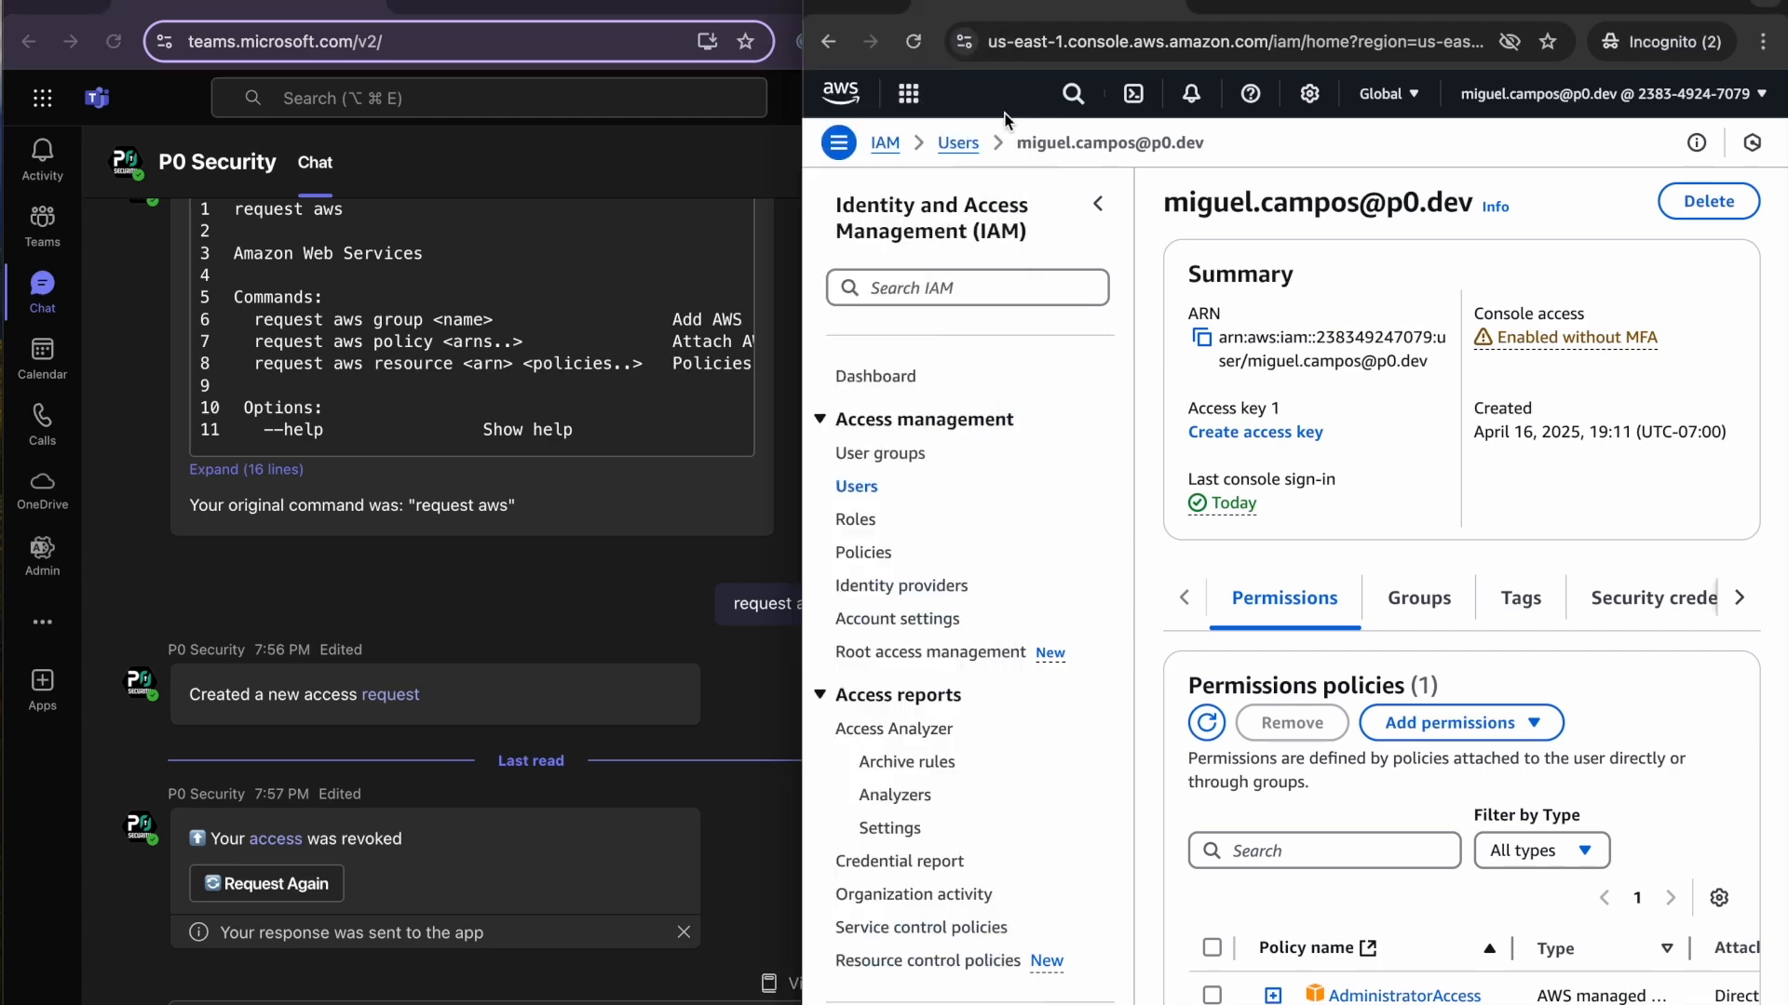
pyautogui.click(916, 43)
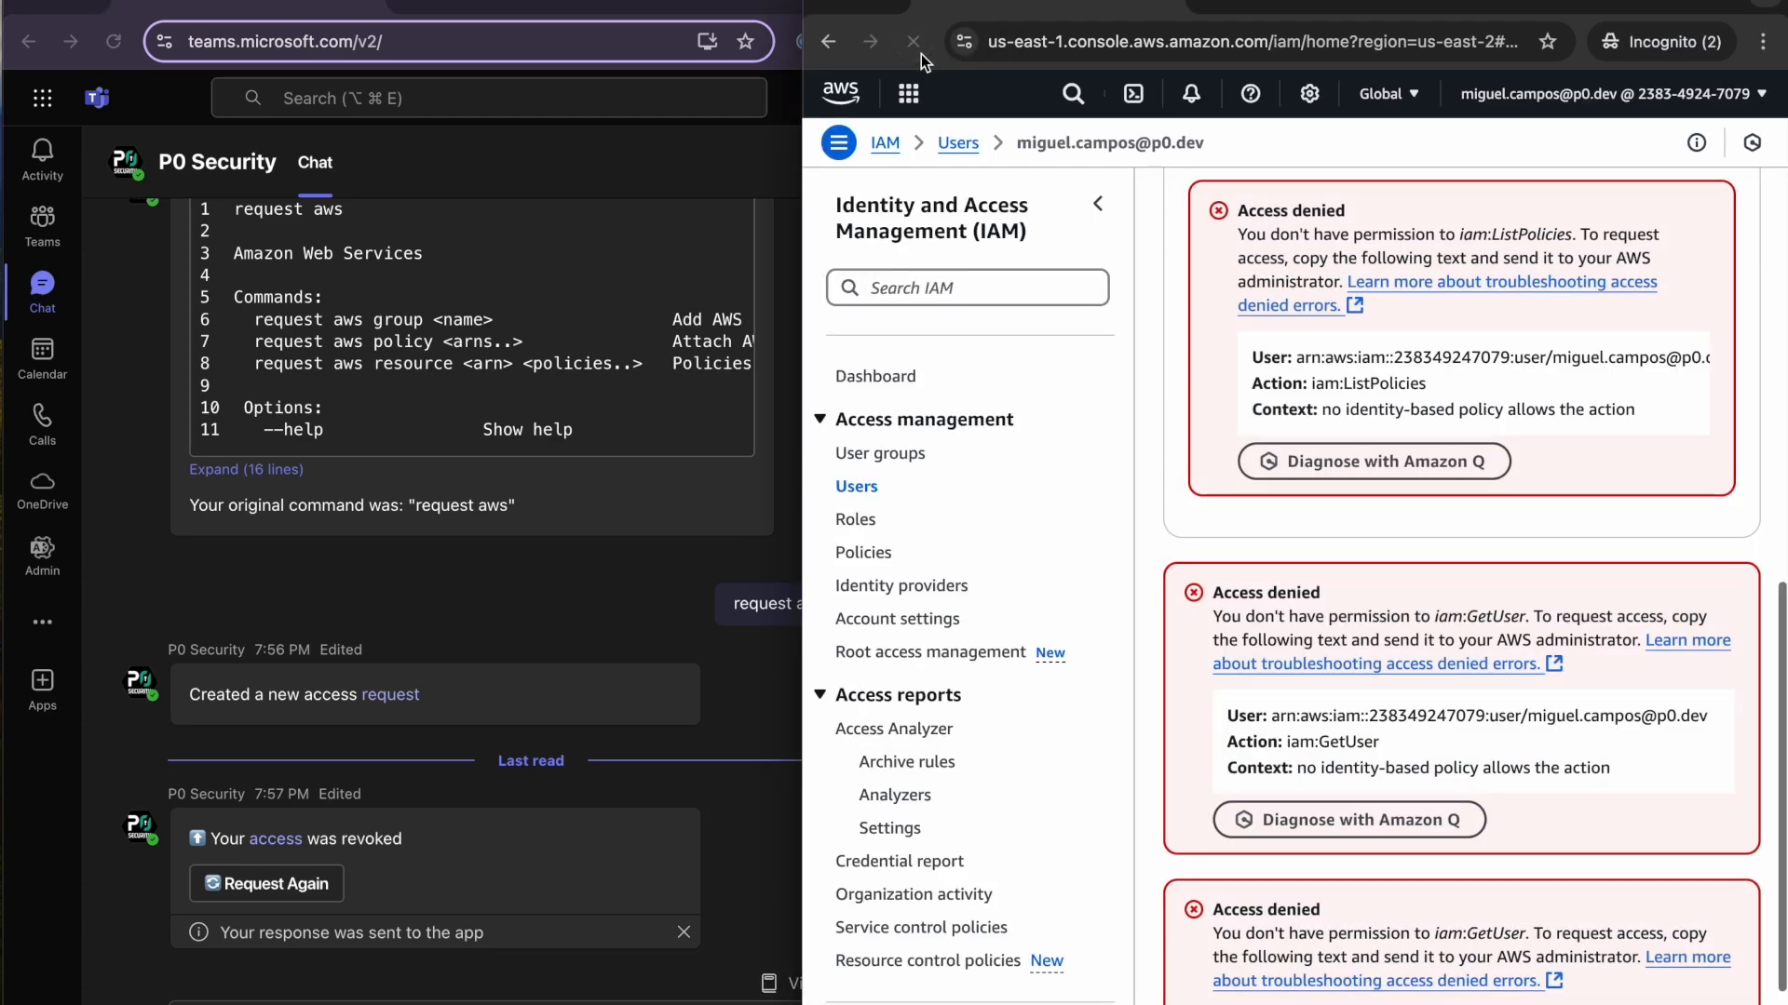
pyautogui.scroll(3, 1336, 262)
pyautogui.scroll(2, 1336, 263)
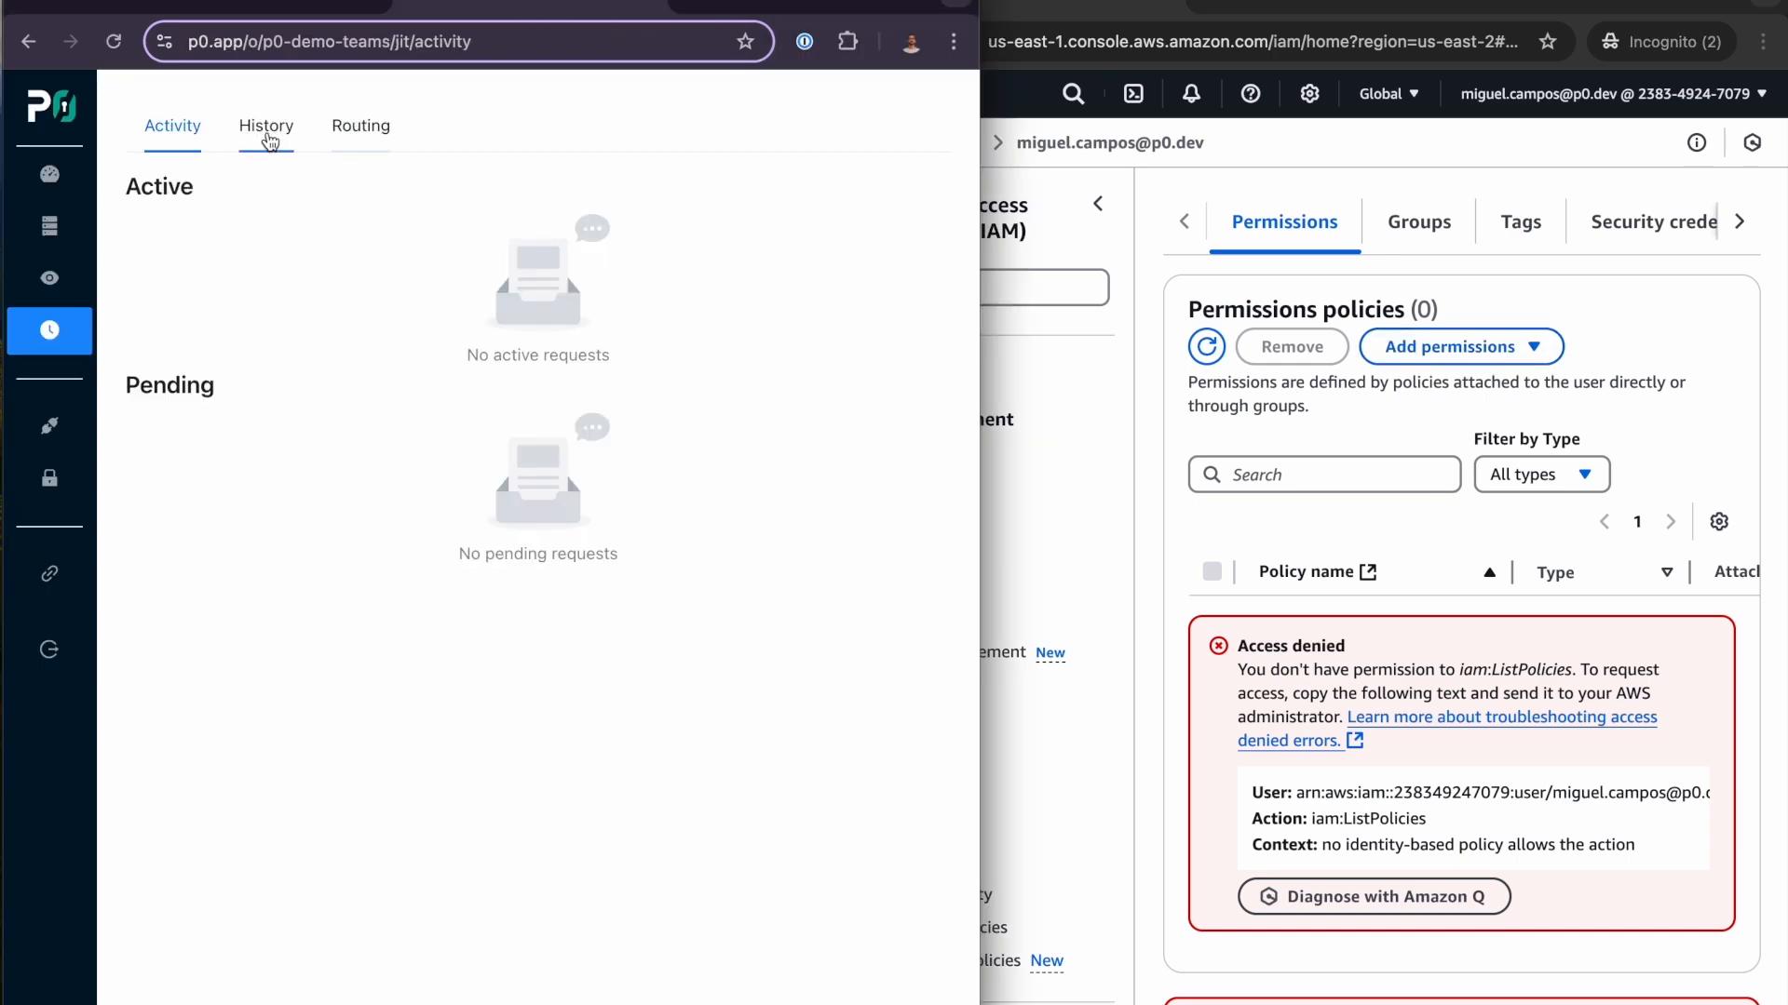
pyautogui.click(269, 135)
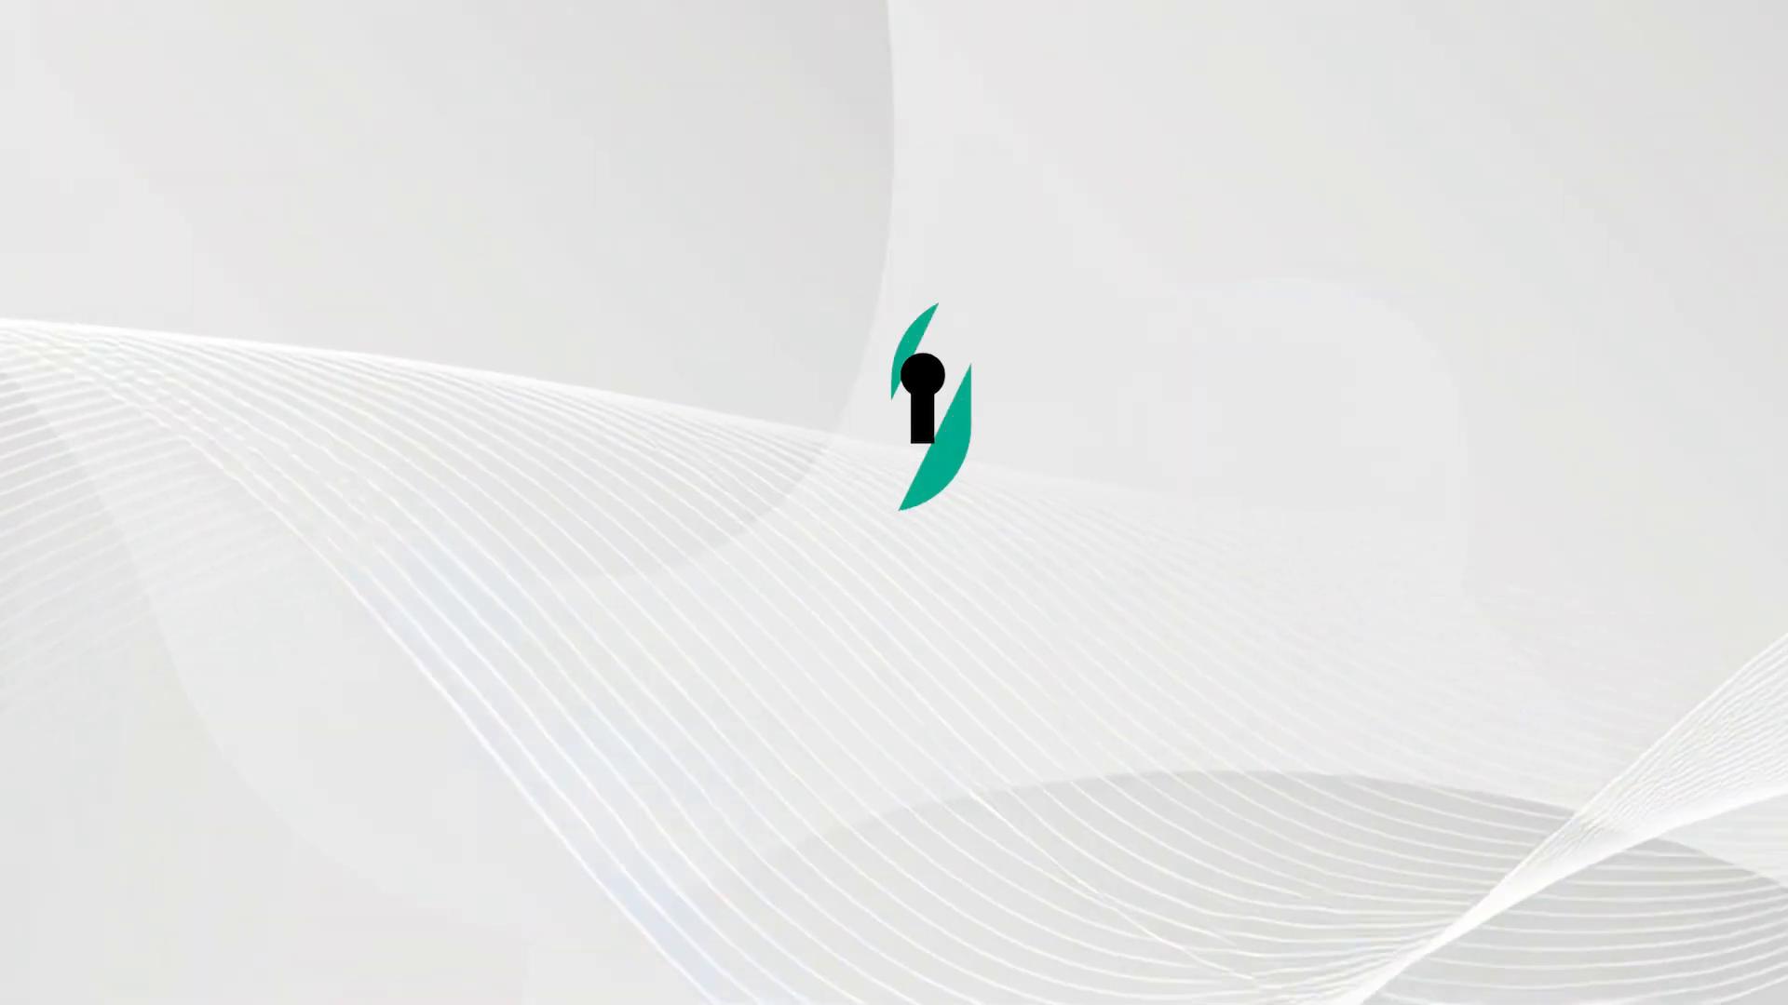